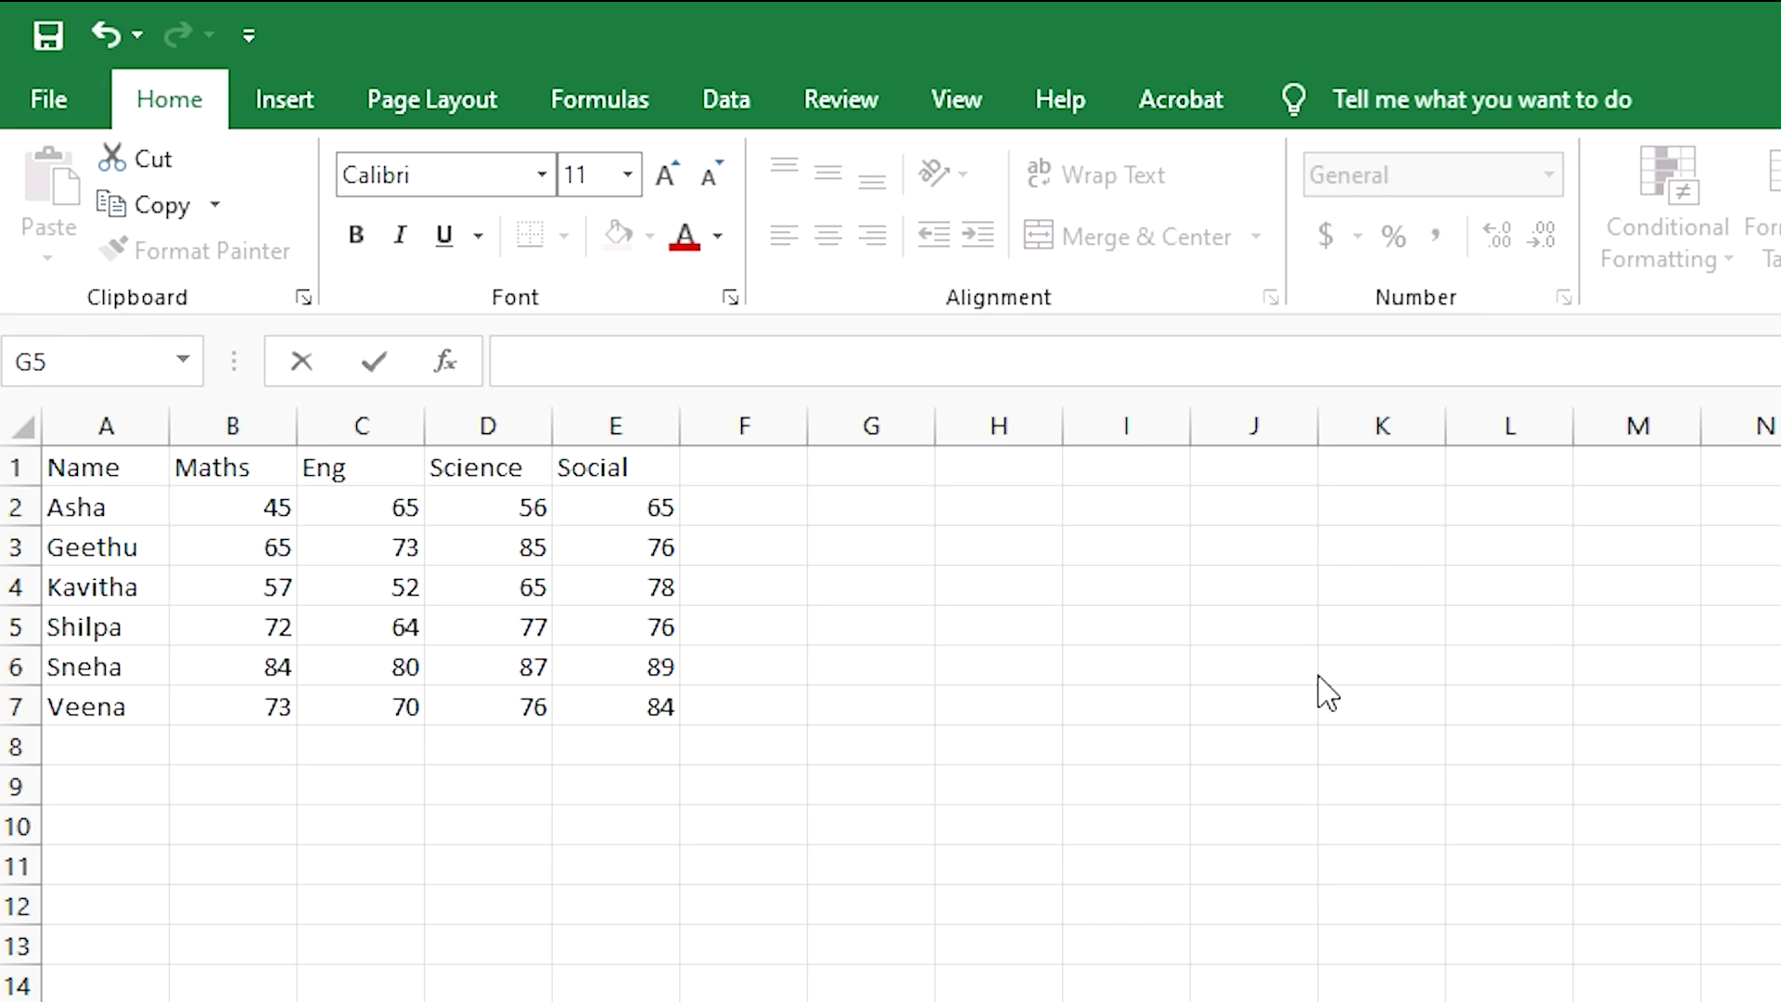
- Enter the headings Name in J7 and eng in K7
{"action": "double_click", "coordinate": [1252, 715]}
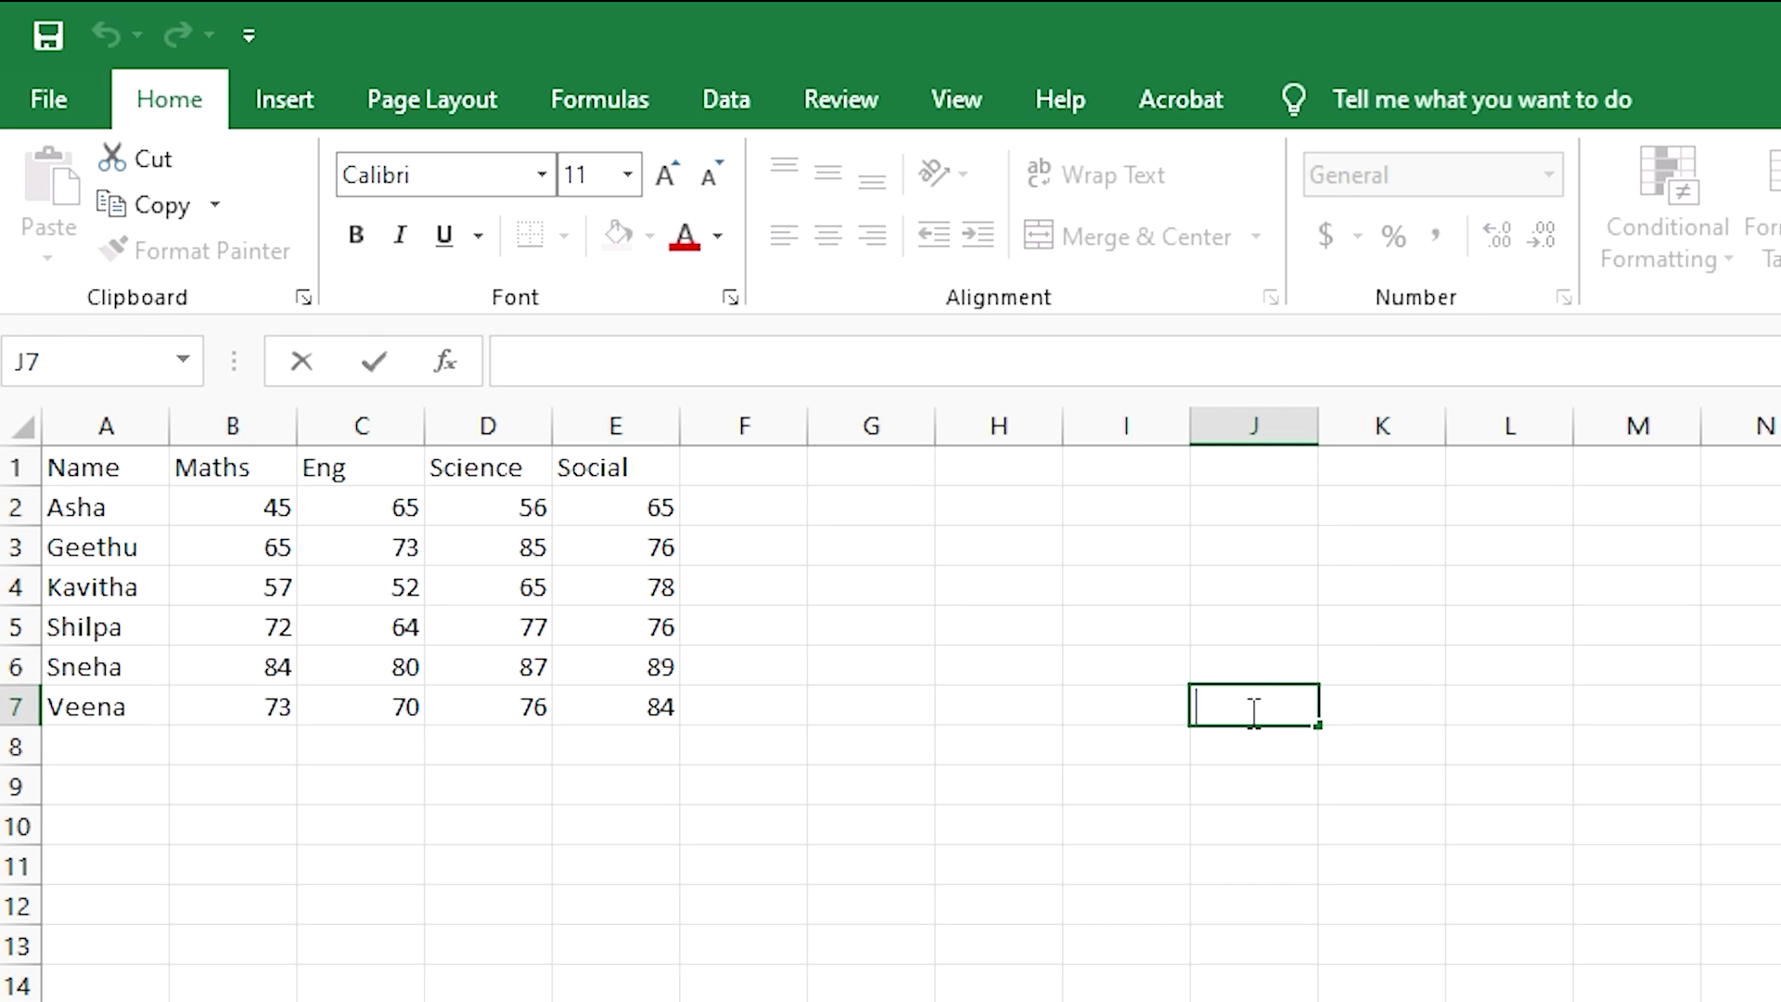
{"action": "type", "text": "Name"}
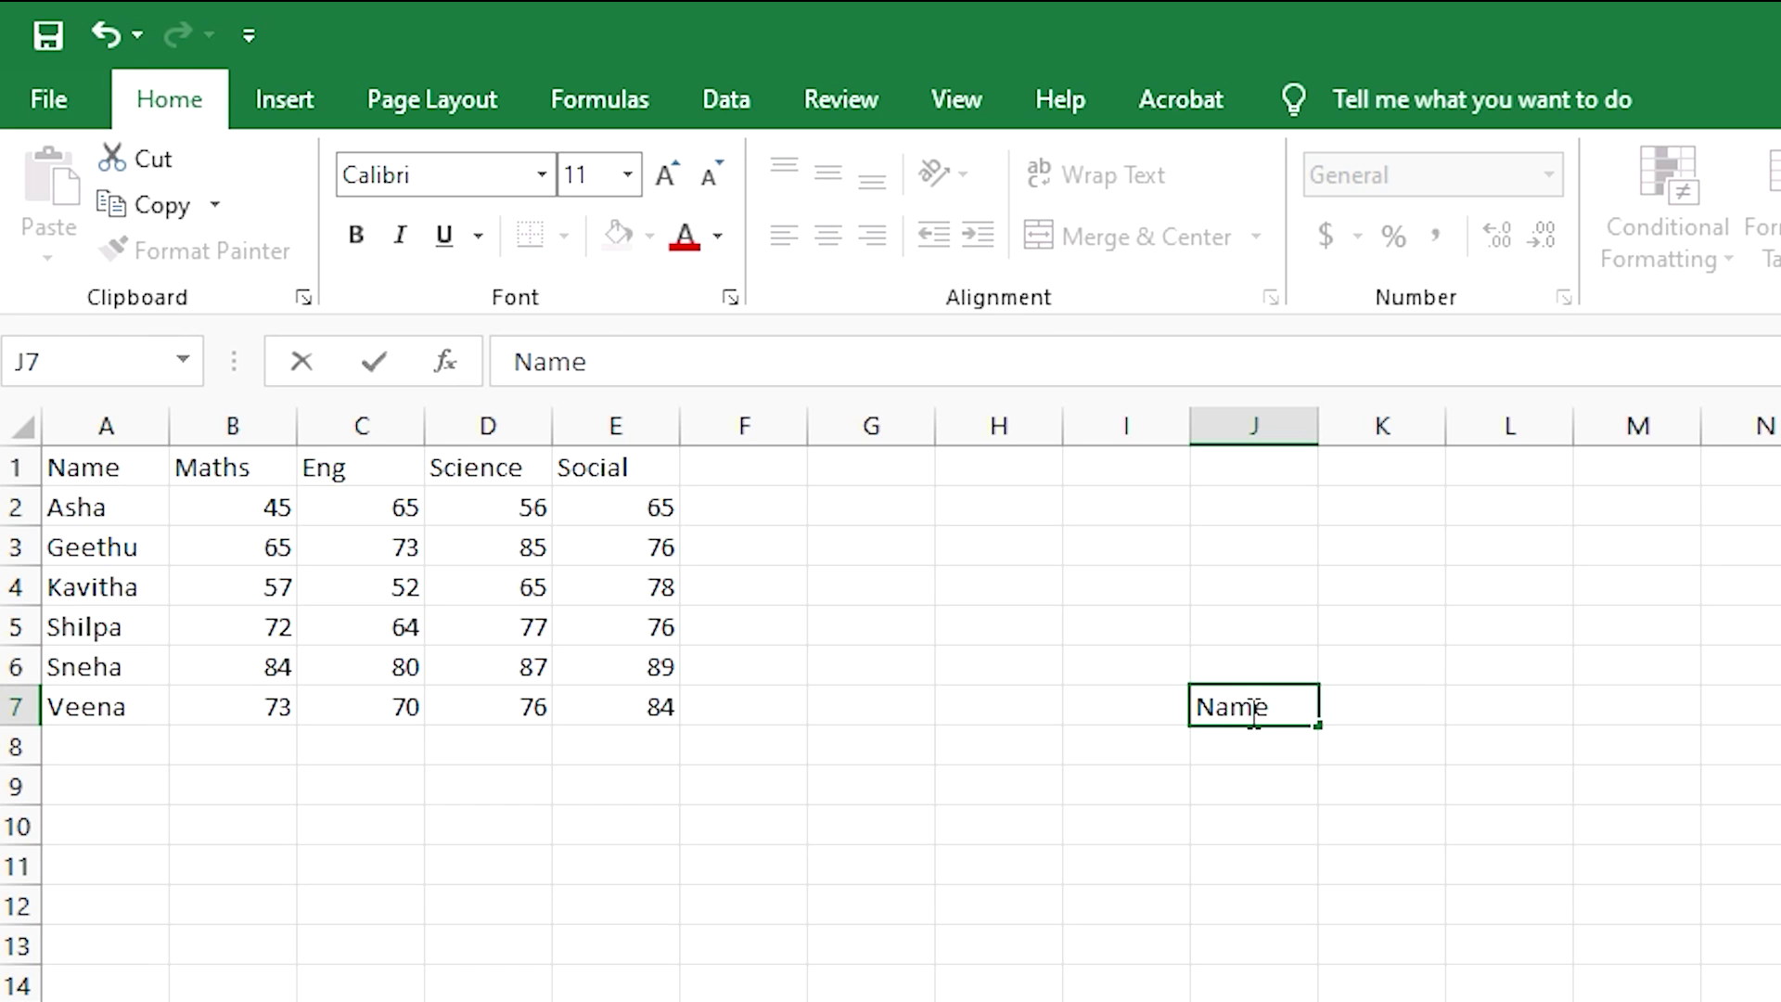
{"action": "key", "text": "Tab"}
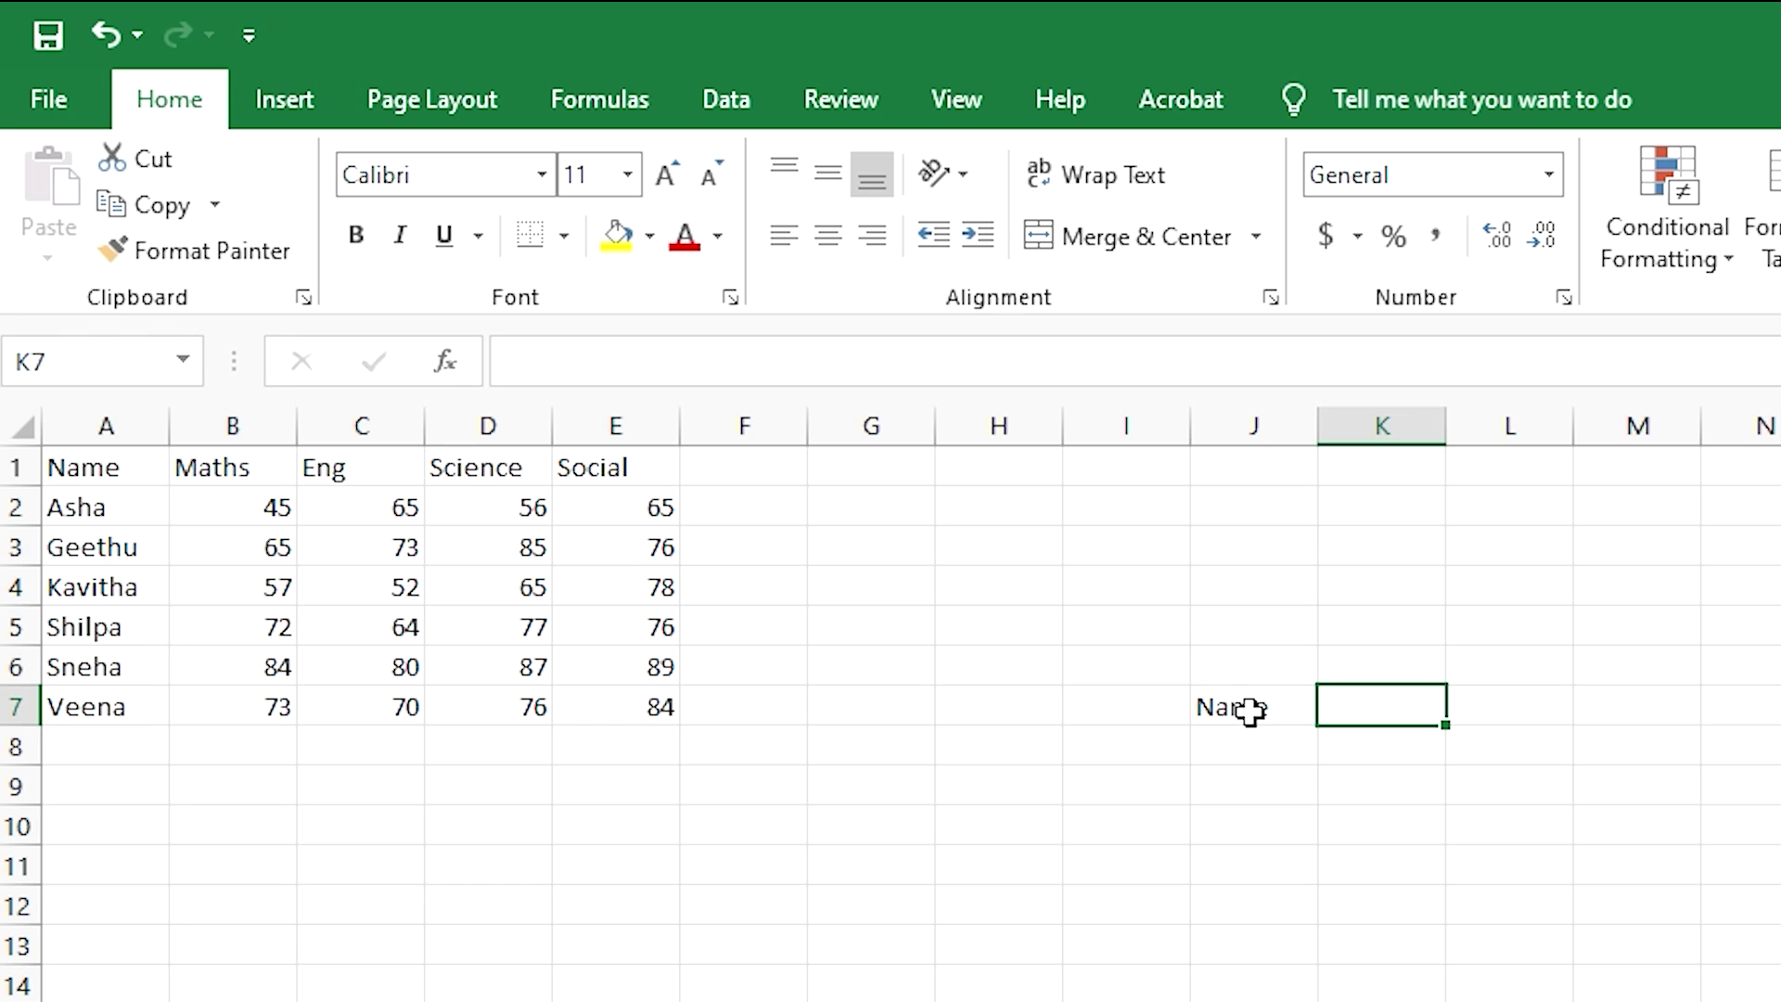
{"action": "type", "text": "ma"}
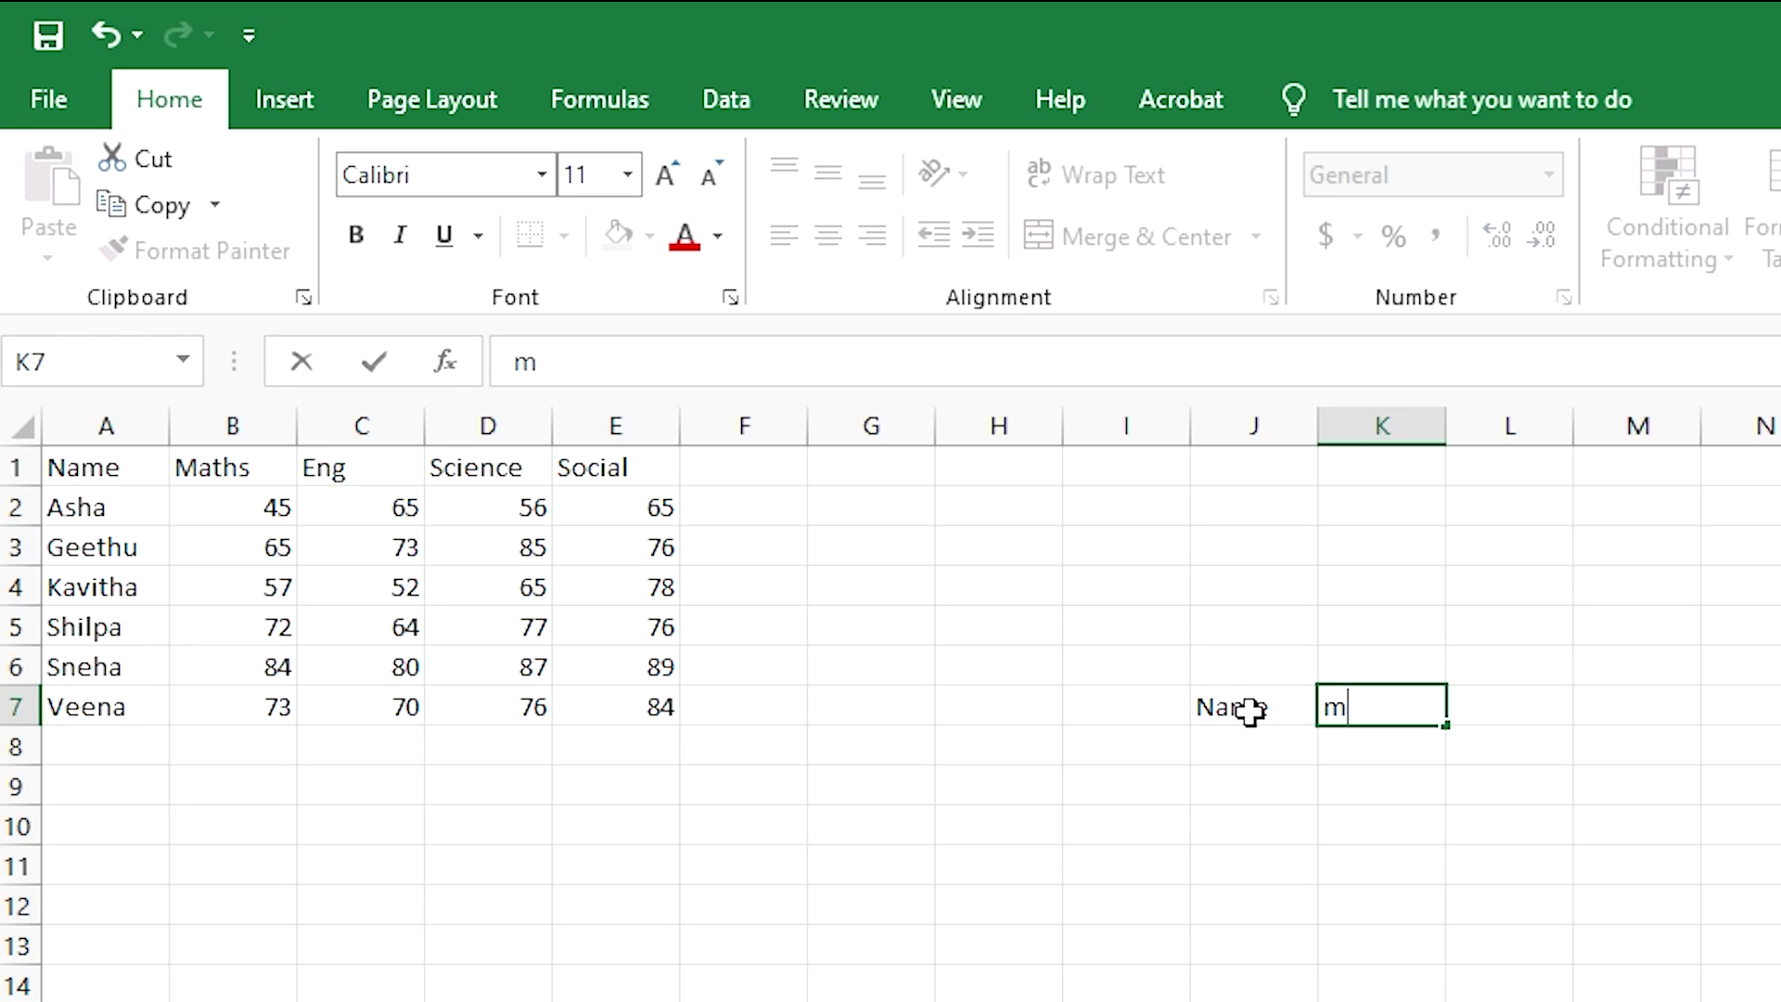
{"action": "key", "text": "BackSpace"}
{"action": "key", "text": "BackSpace"}
{"action": "type", "text": "eng"}
{"action": "left_click", "coordinate": [1380, 748]}
- Enter Kavitha in J8 and start typing =vlook in K8
{"action": "double_click", "coordinate": [1382, 747]}
{"action": "left_click", "coordinate": [1241, 746]}
{"action": "double_click", "coordinate": [1243, 747]}
{"action": "type", "text": "K"}
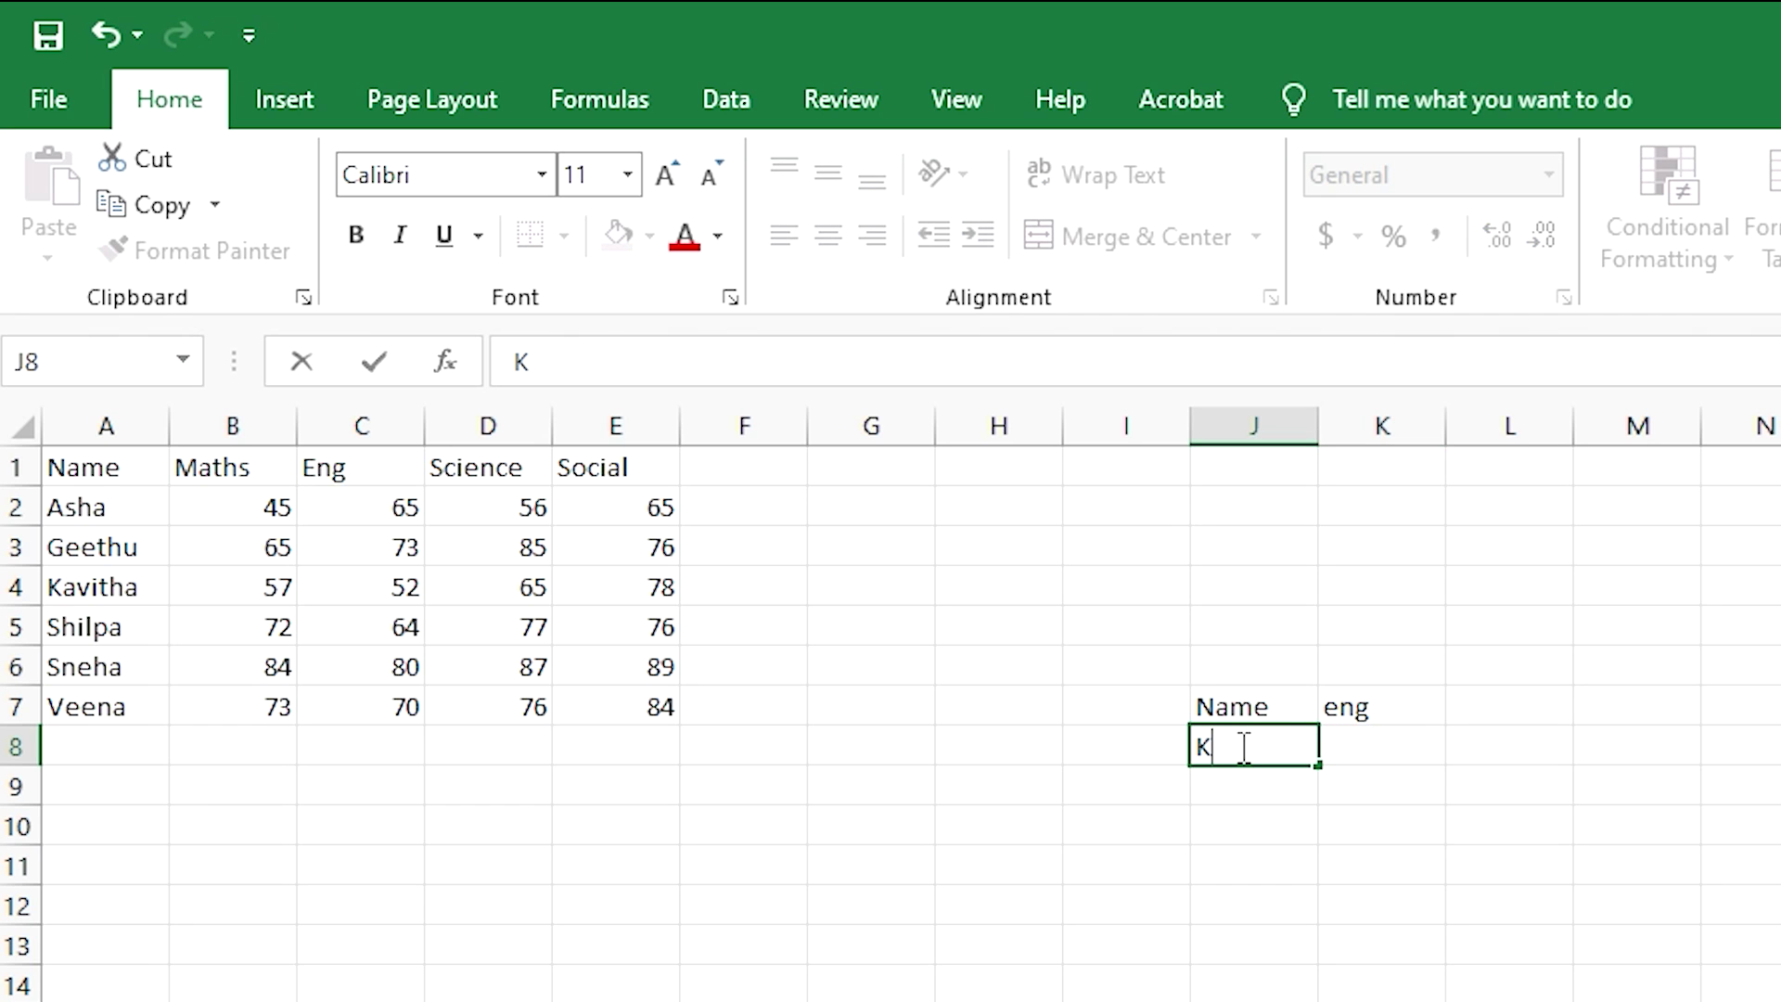
{"action": "type", "text": "avitha"}
{"action": "left_click", "coordinate": [1376, 766]}
{"action": "double_click", "coordinate": [1375, 756]}
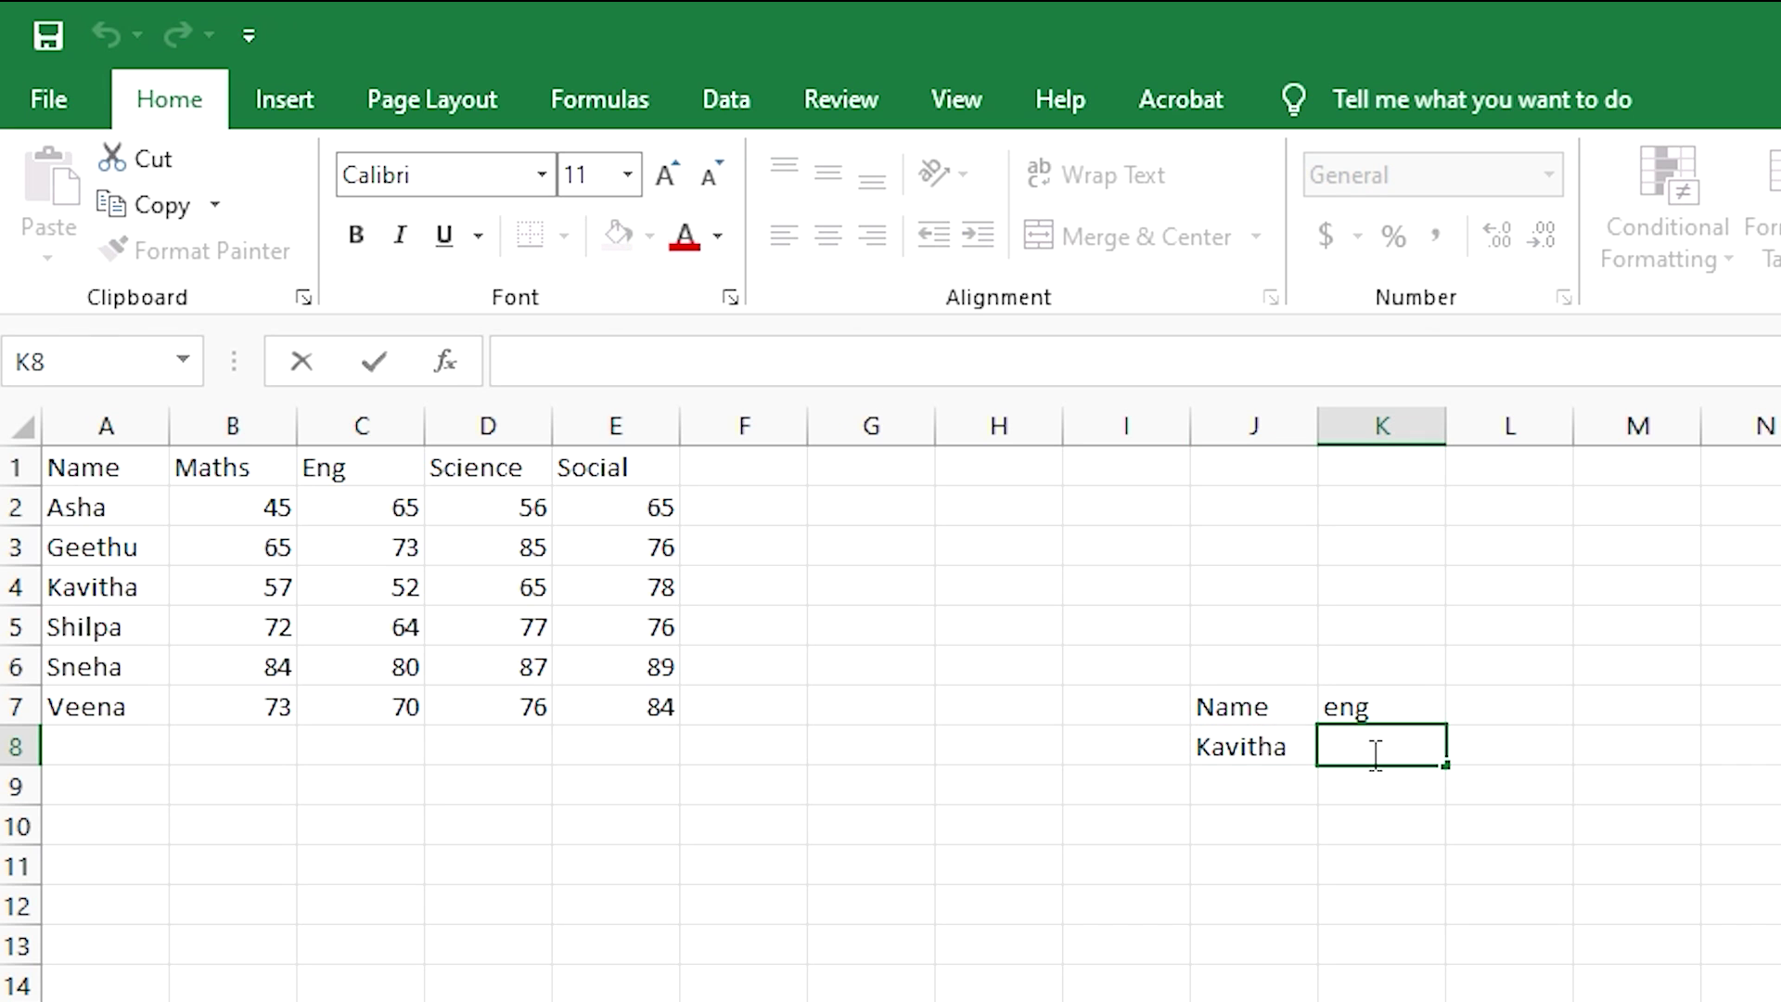
{"action": "type", "text": "=vlook"}
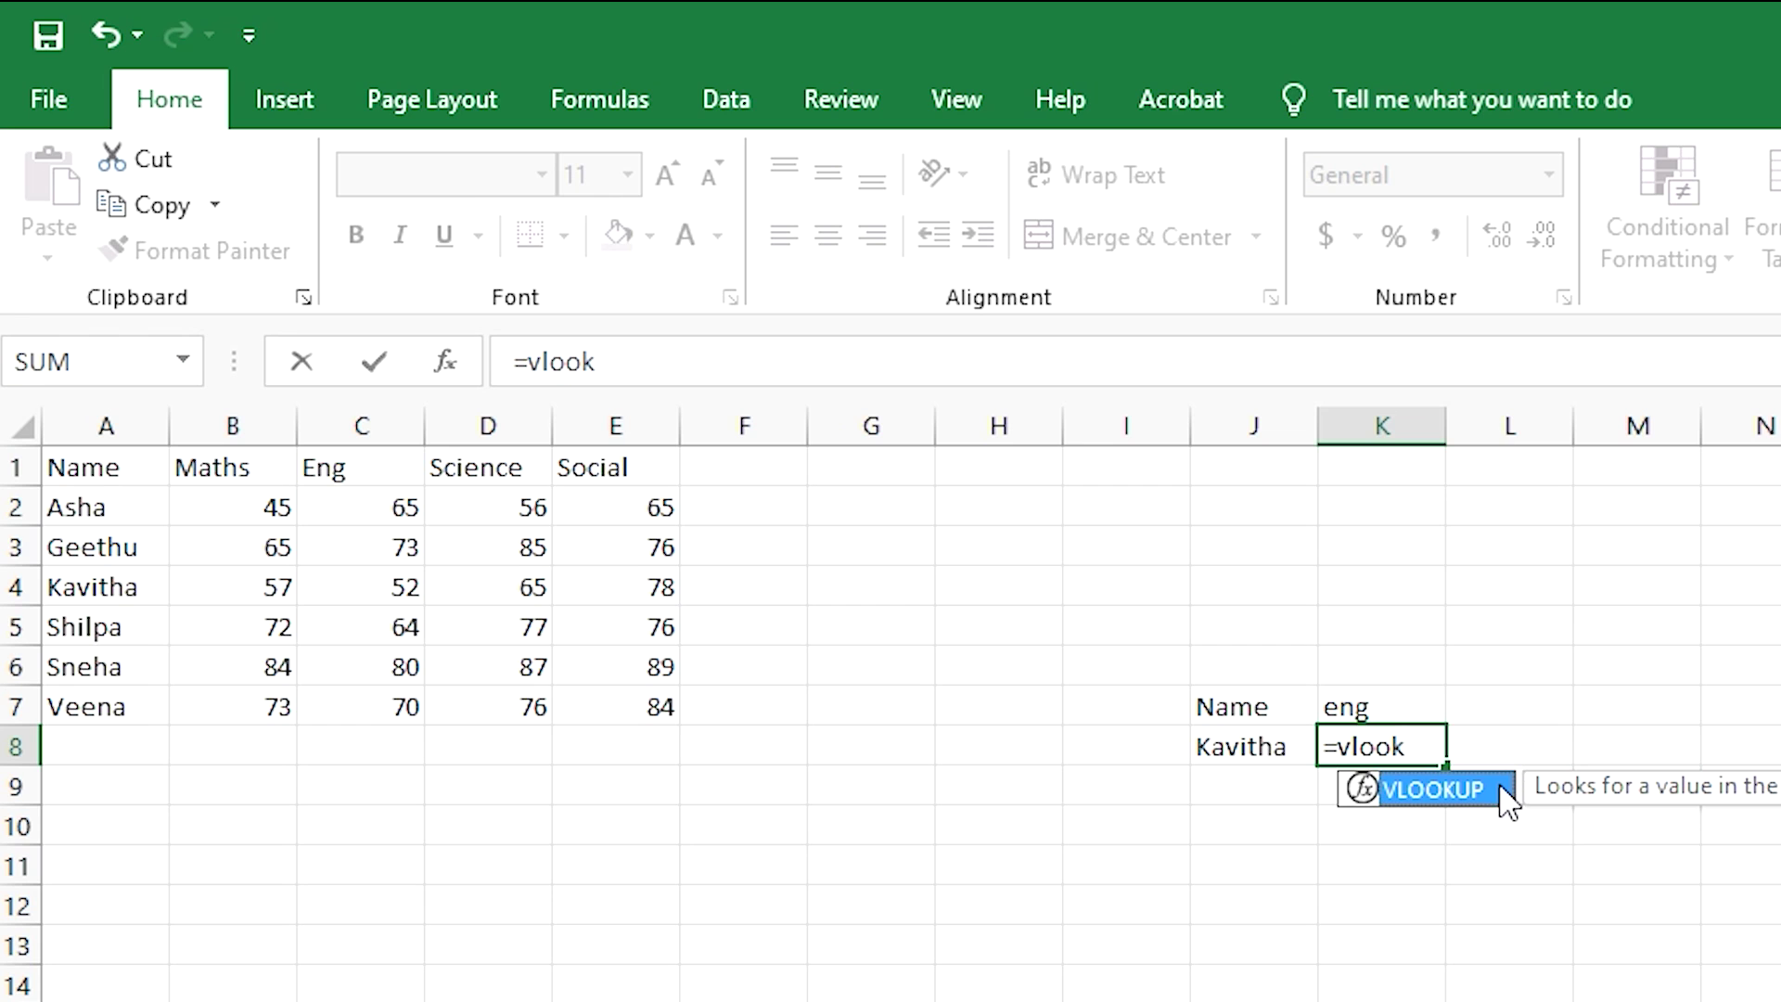
- Build =VLOOKUP(J8,A1:E7,3,FALSE) in K8 to fetch Kavitha's Eng mark
{"action": "double_click", "coordinate": [1367, 790]}
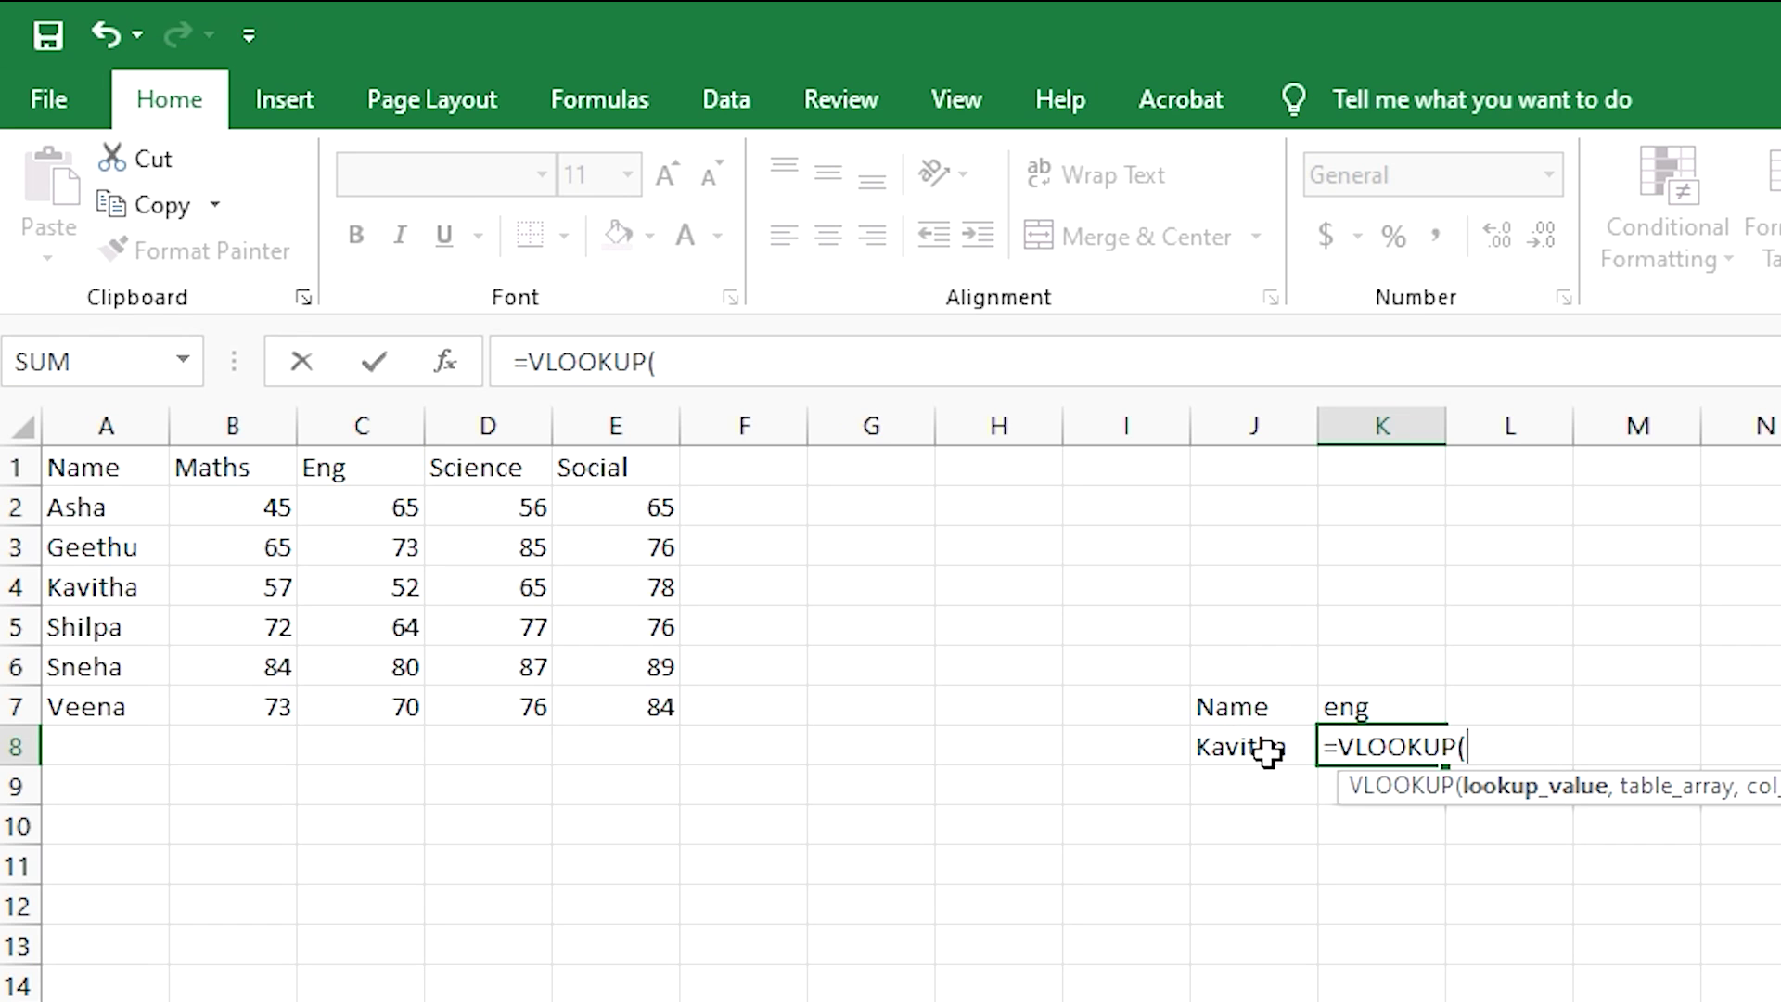
{"action": "left_click", "coordinate": [1267, 751]}
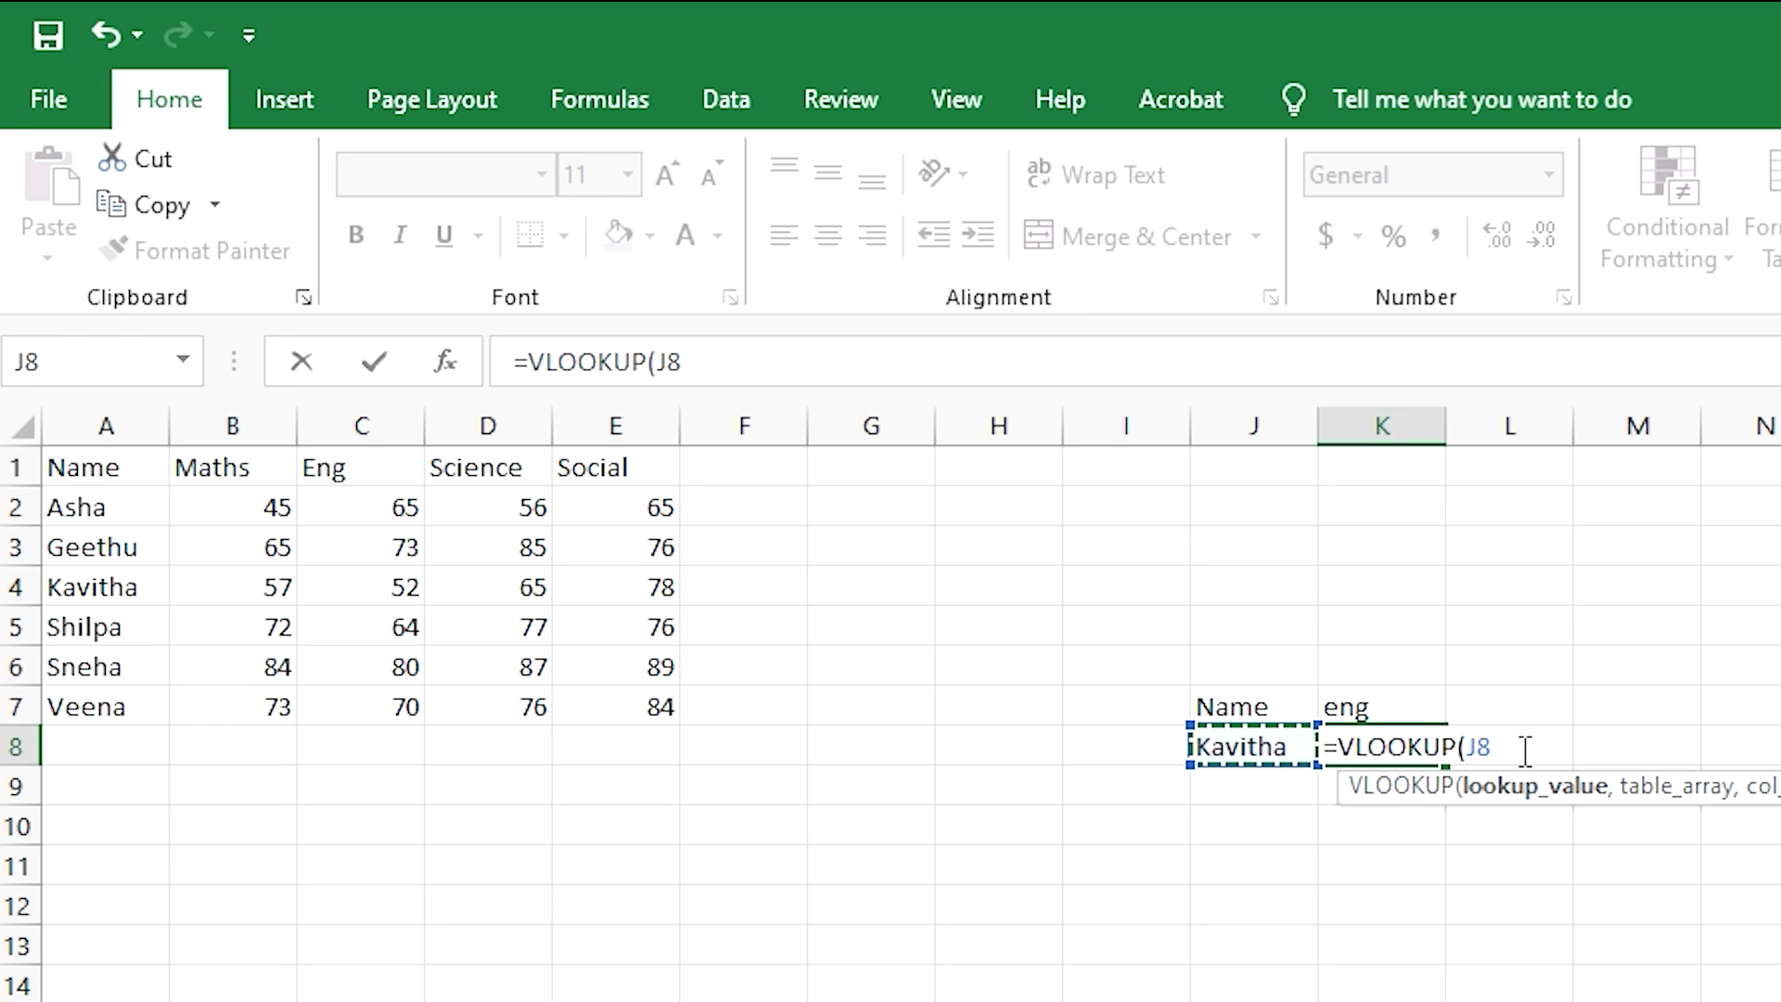
{"action": "type", "text": ","}
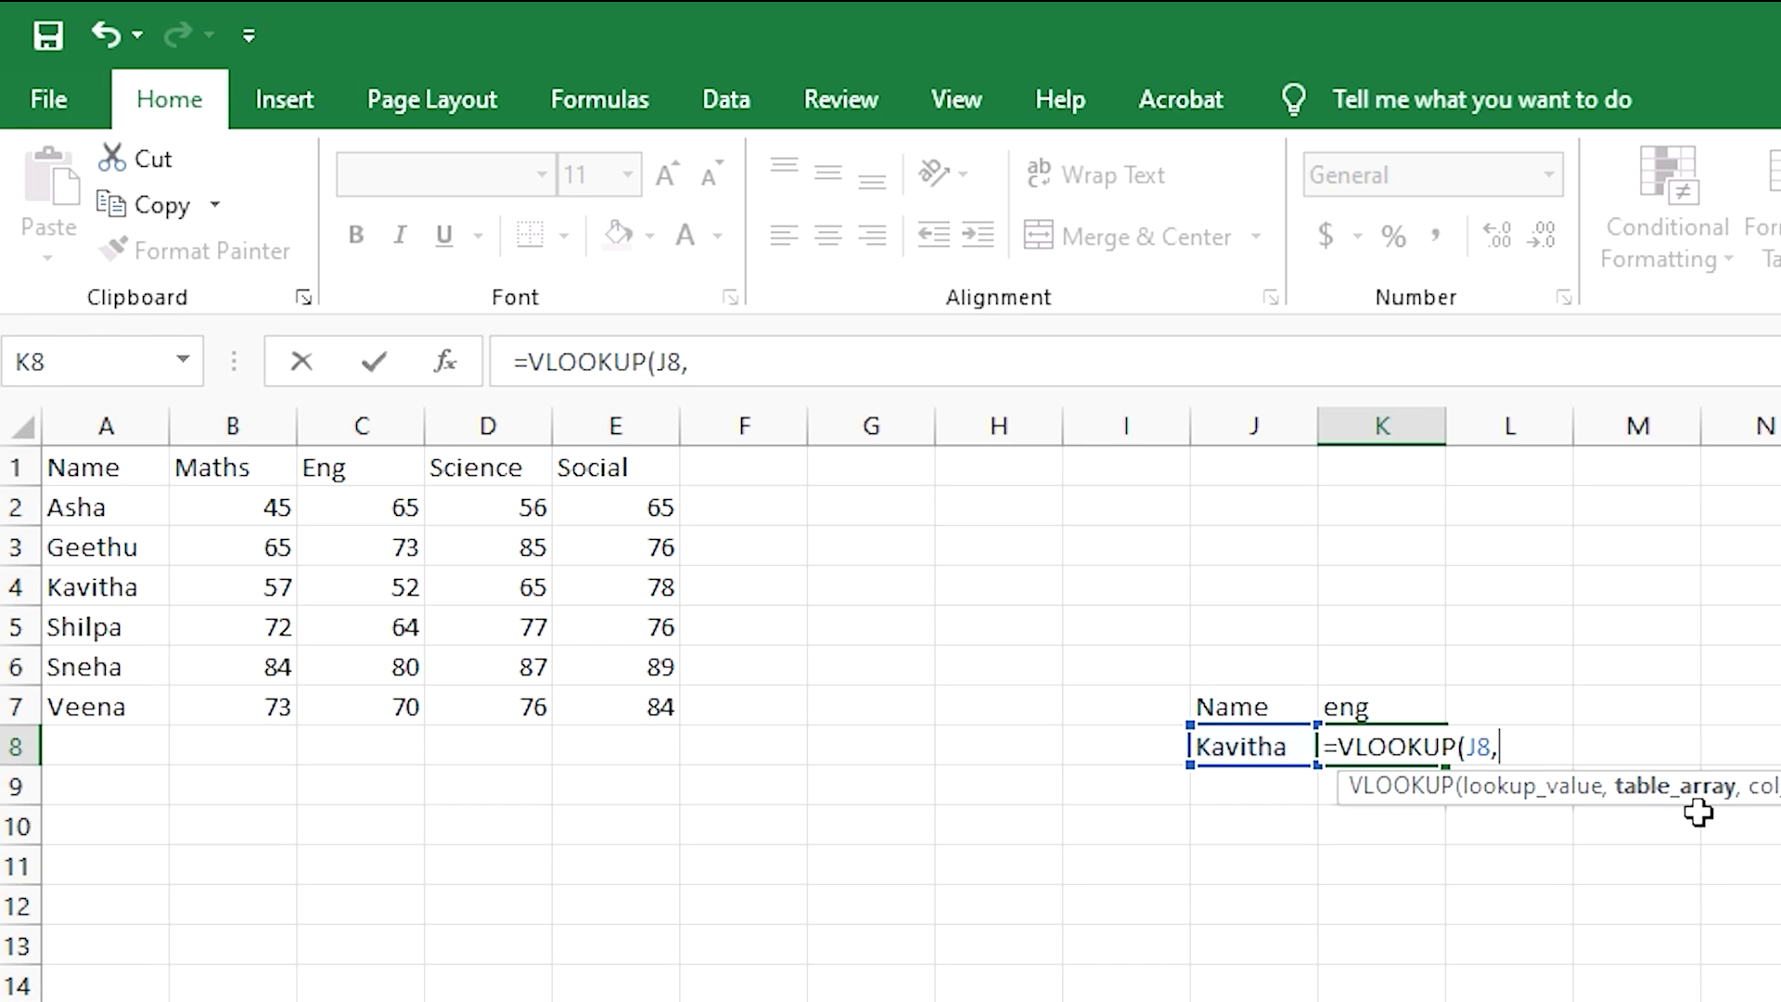
{"action": "left_click", "coordinate": [76, 462]}
{"action": "left_click_drag", "start_coordinate": [129, 487], "coordinate": [664, 732]}
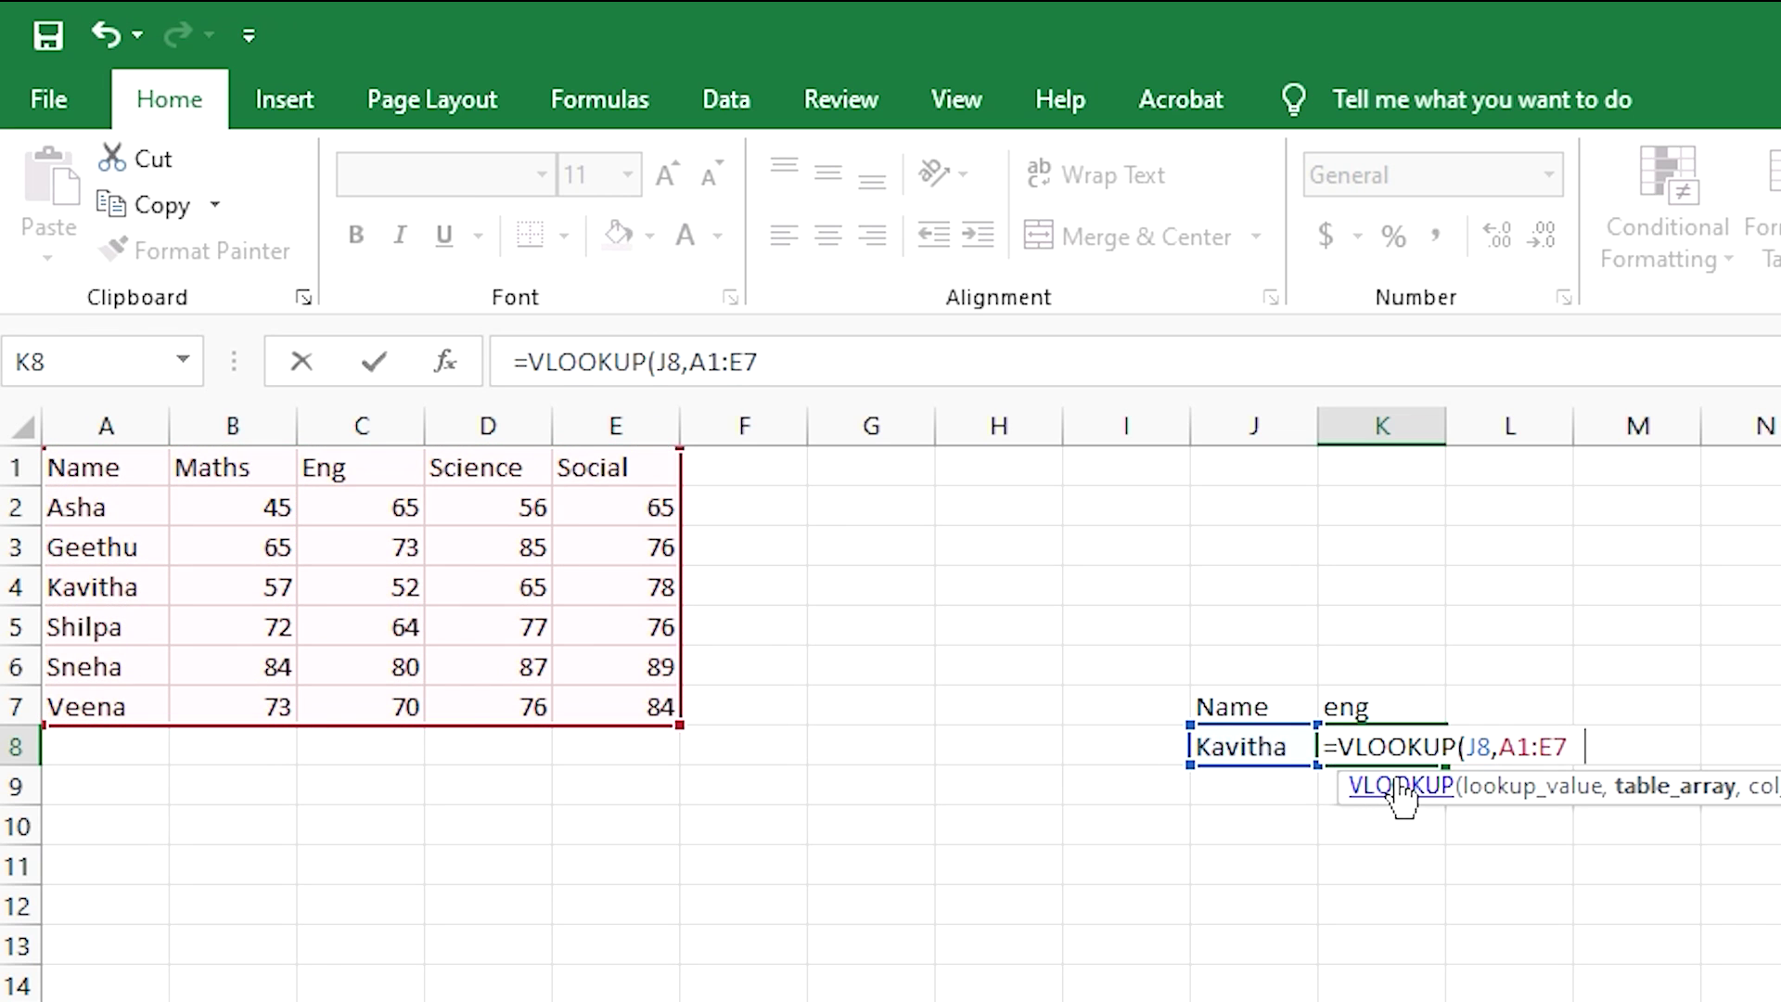
{"action": "type", "text": ","}
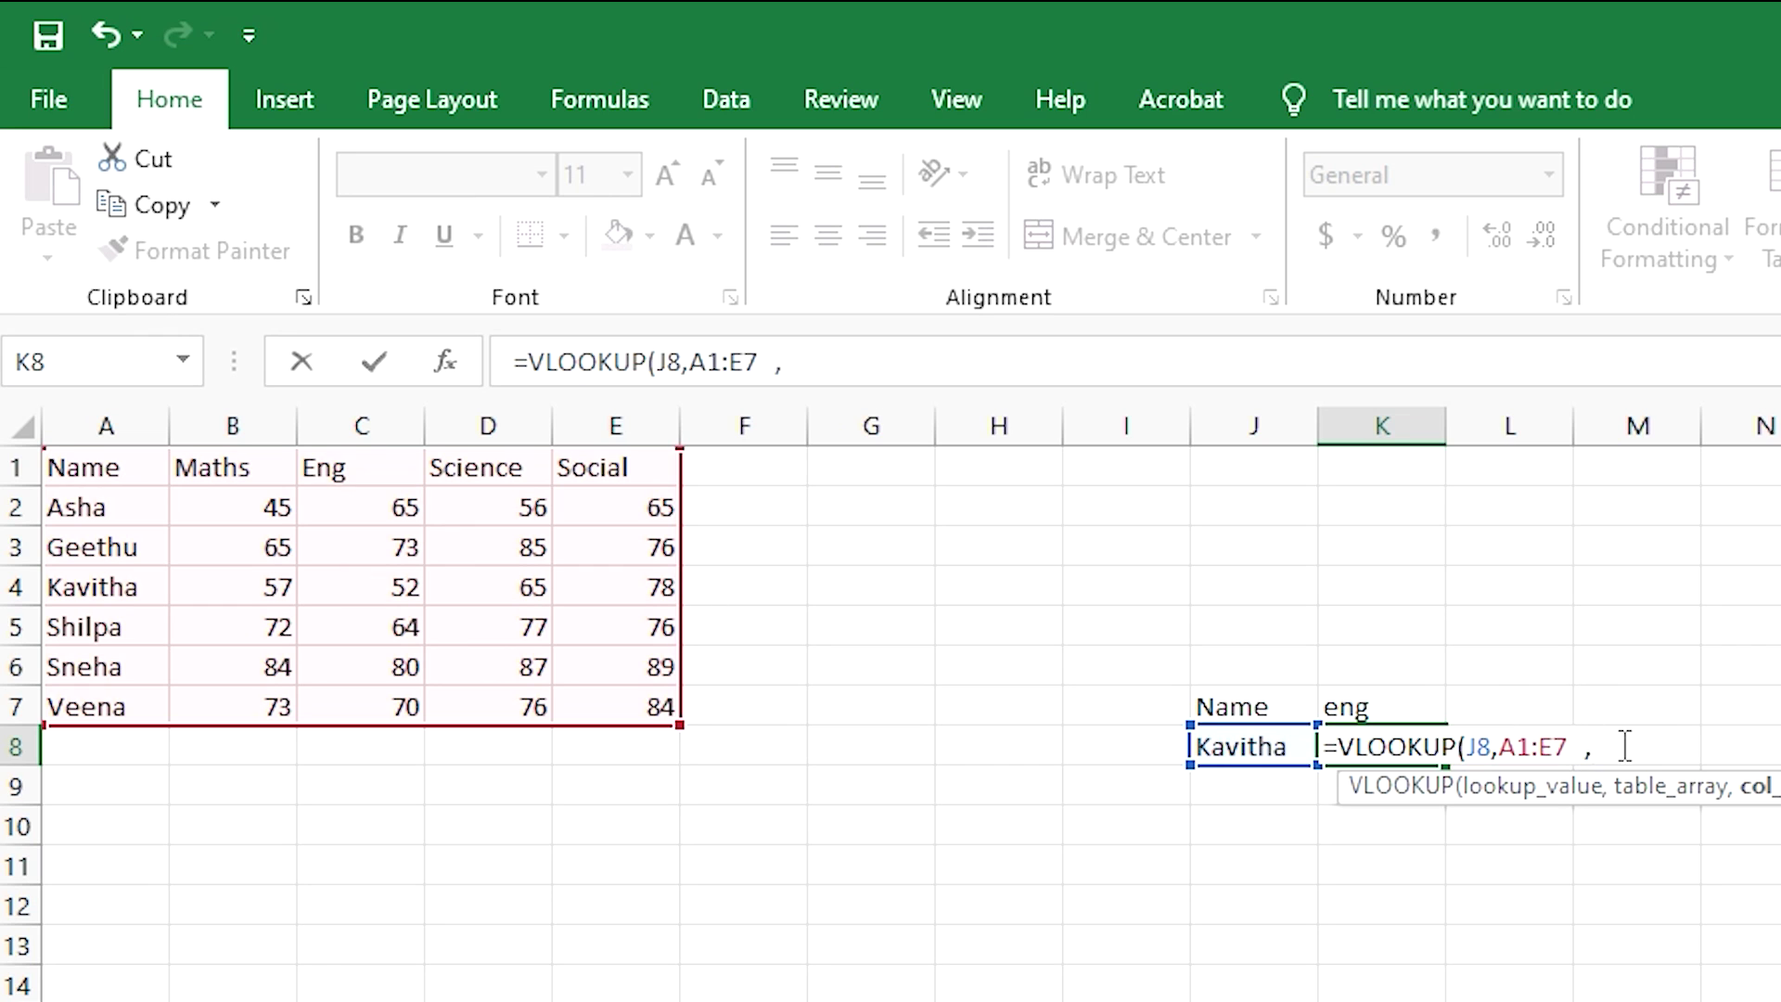
{"action": "type", "text": "3,"}
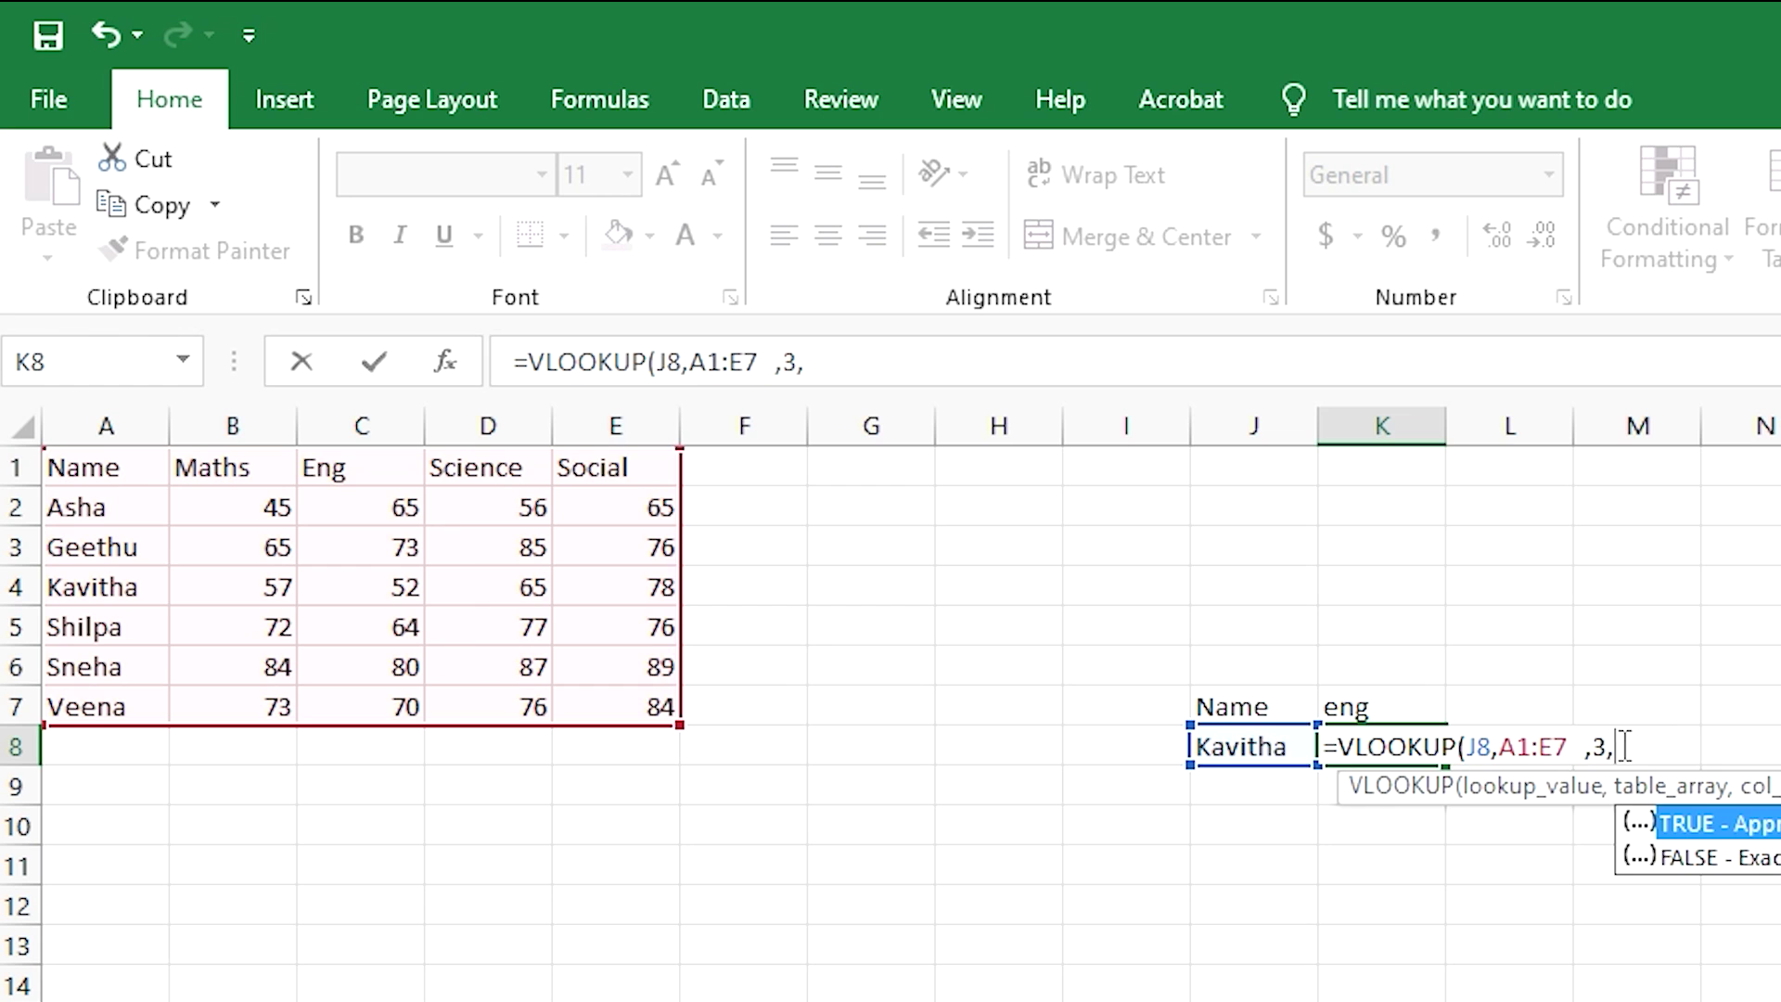
{"action": "left_click", "coordinate": [1683, 861]}
{"action": "double_click", "coordinate": [1682, 863]}
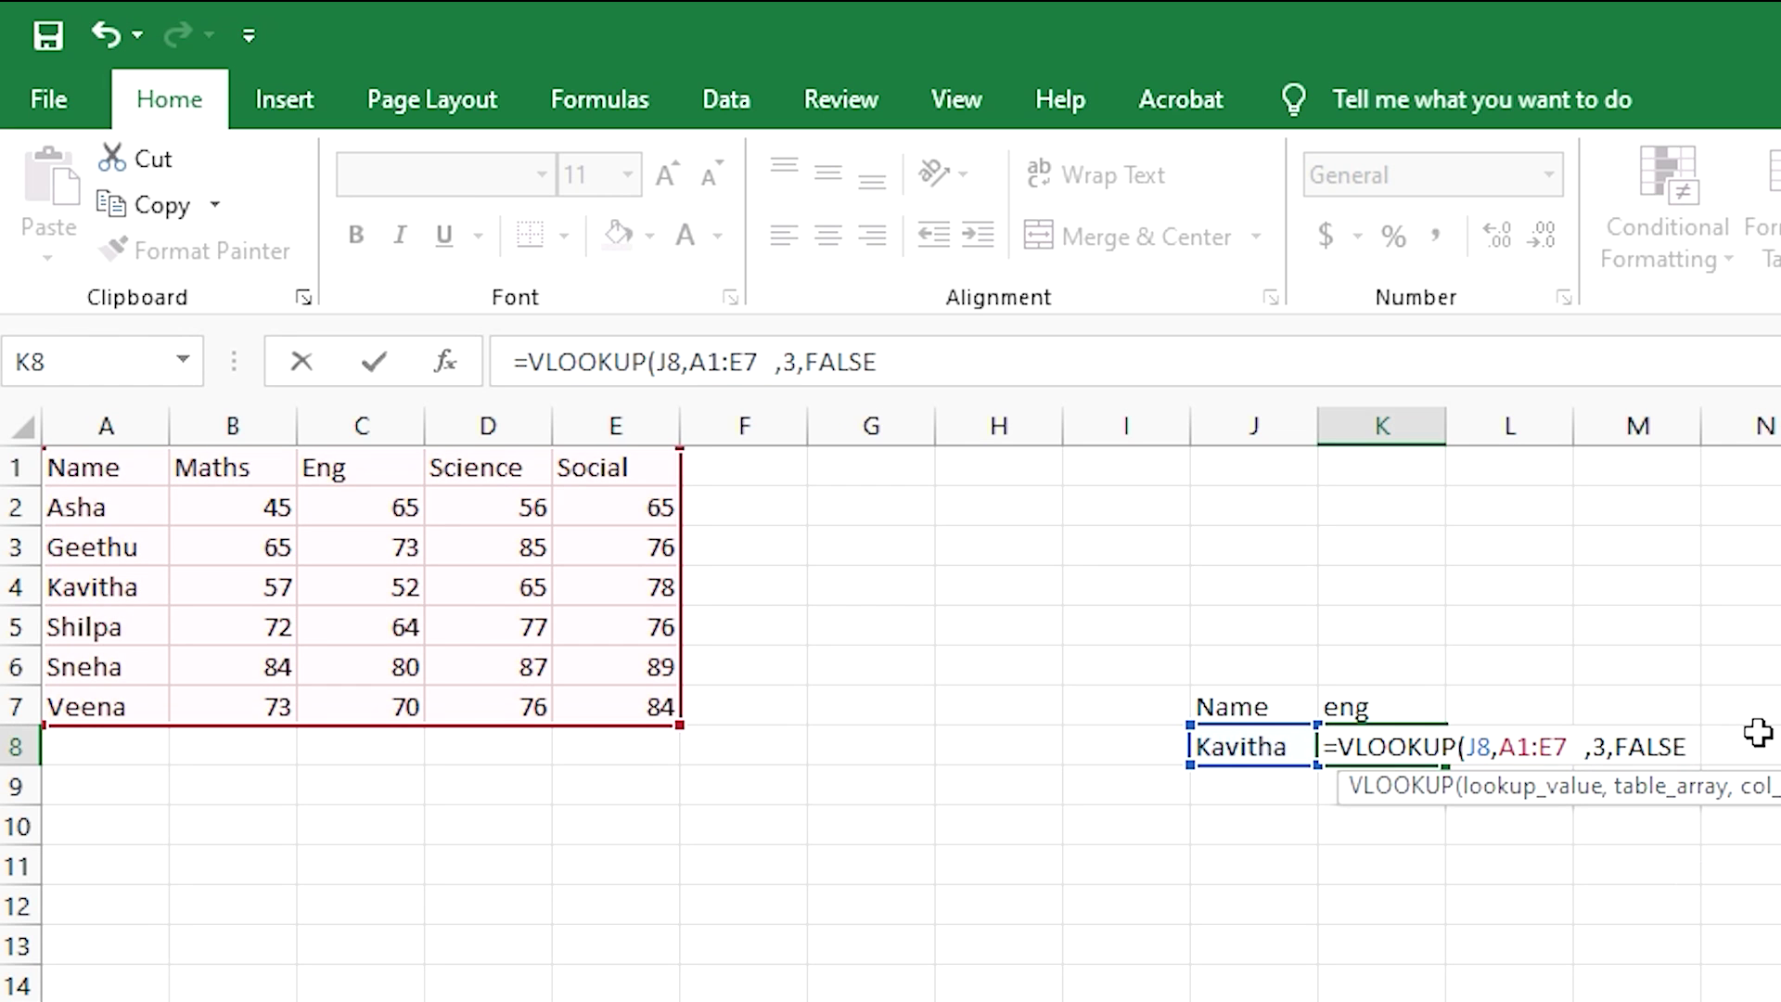
{"action": "type", "text": ")"}
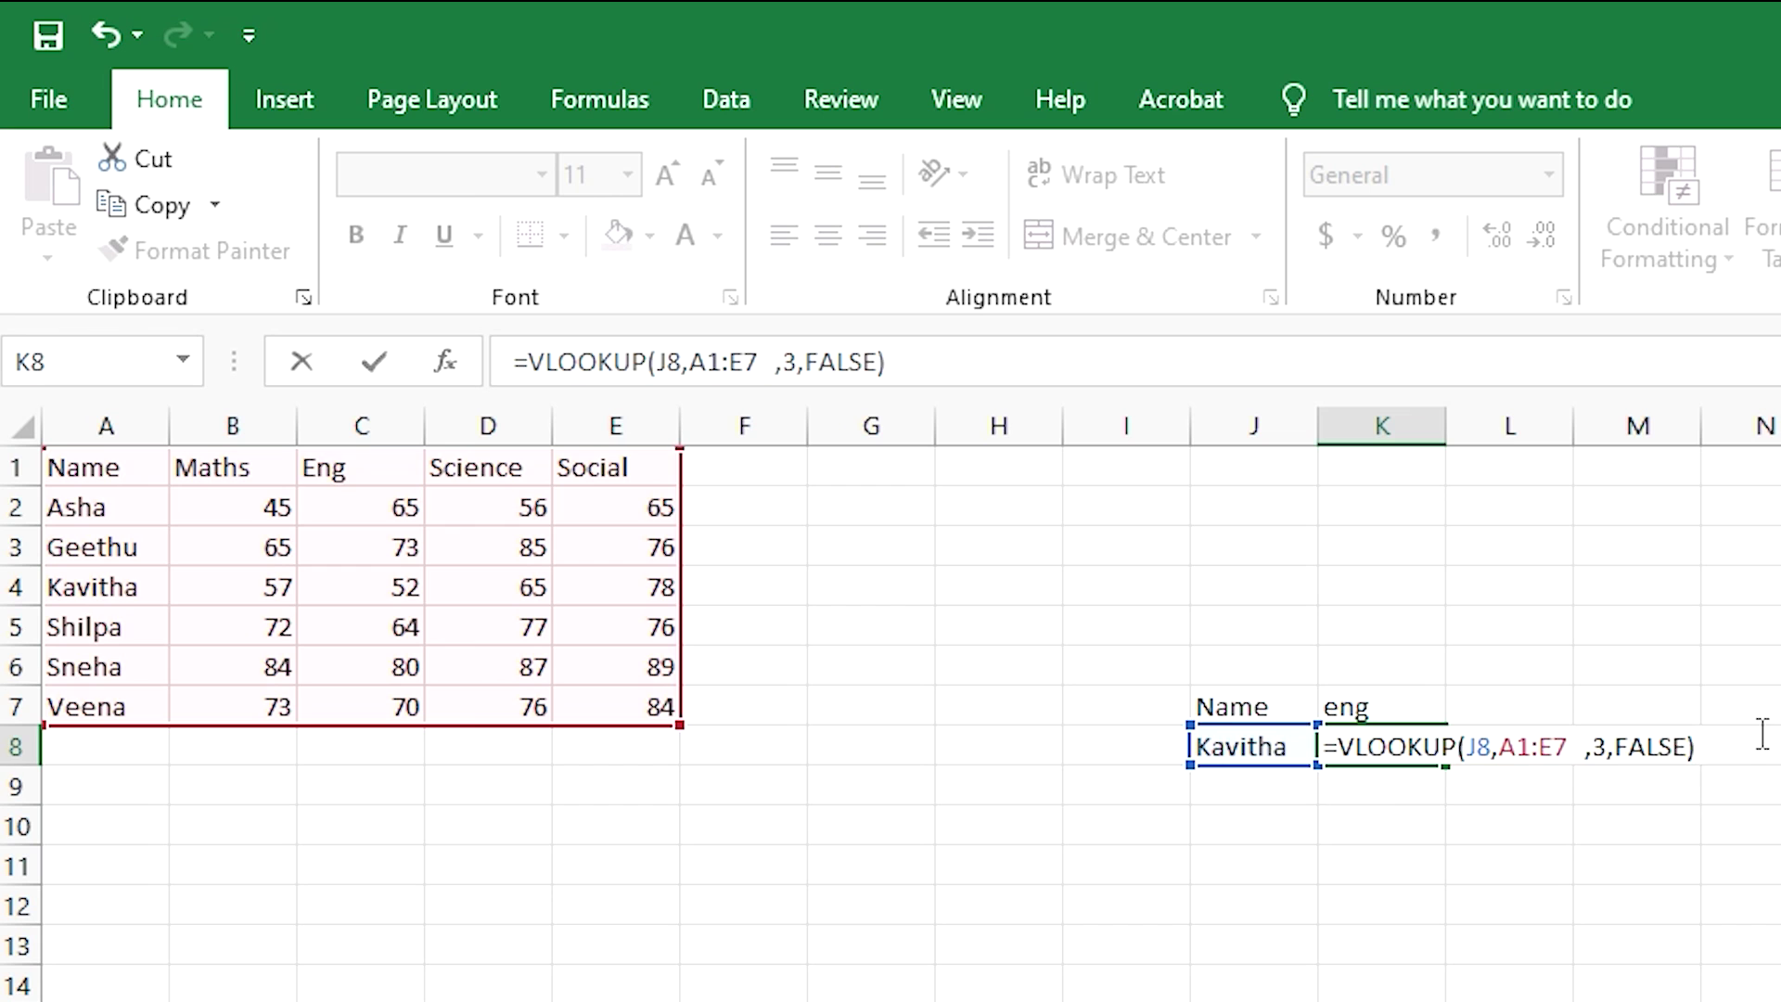
{"action": "key", "text": "Return"}
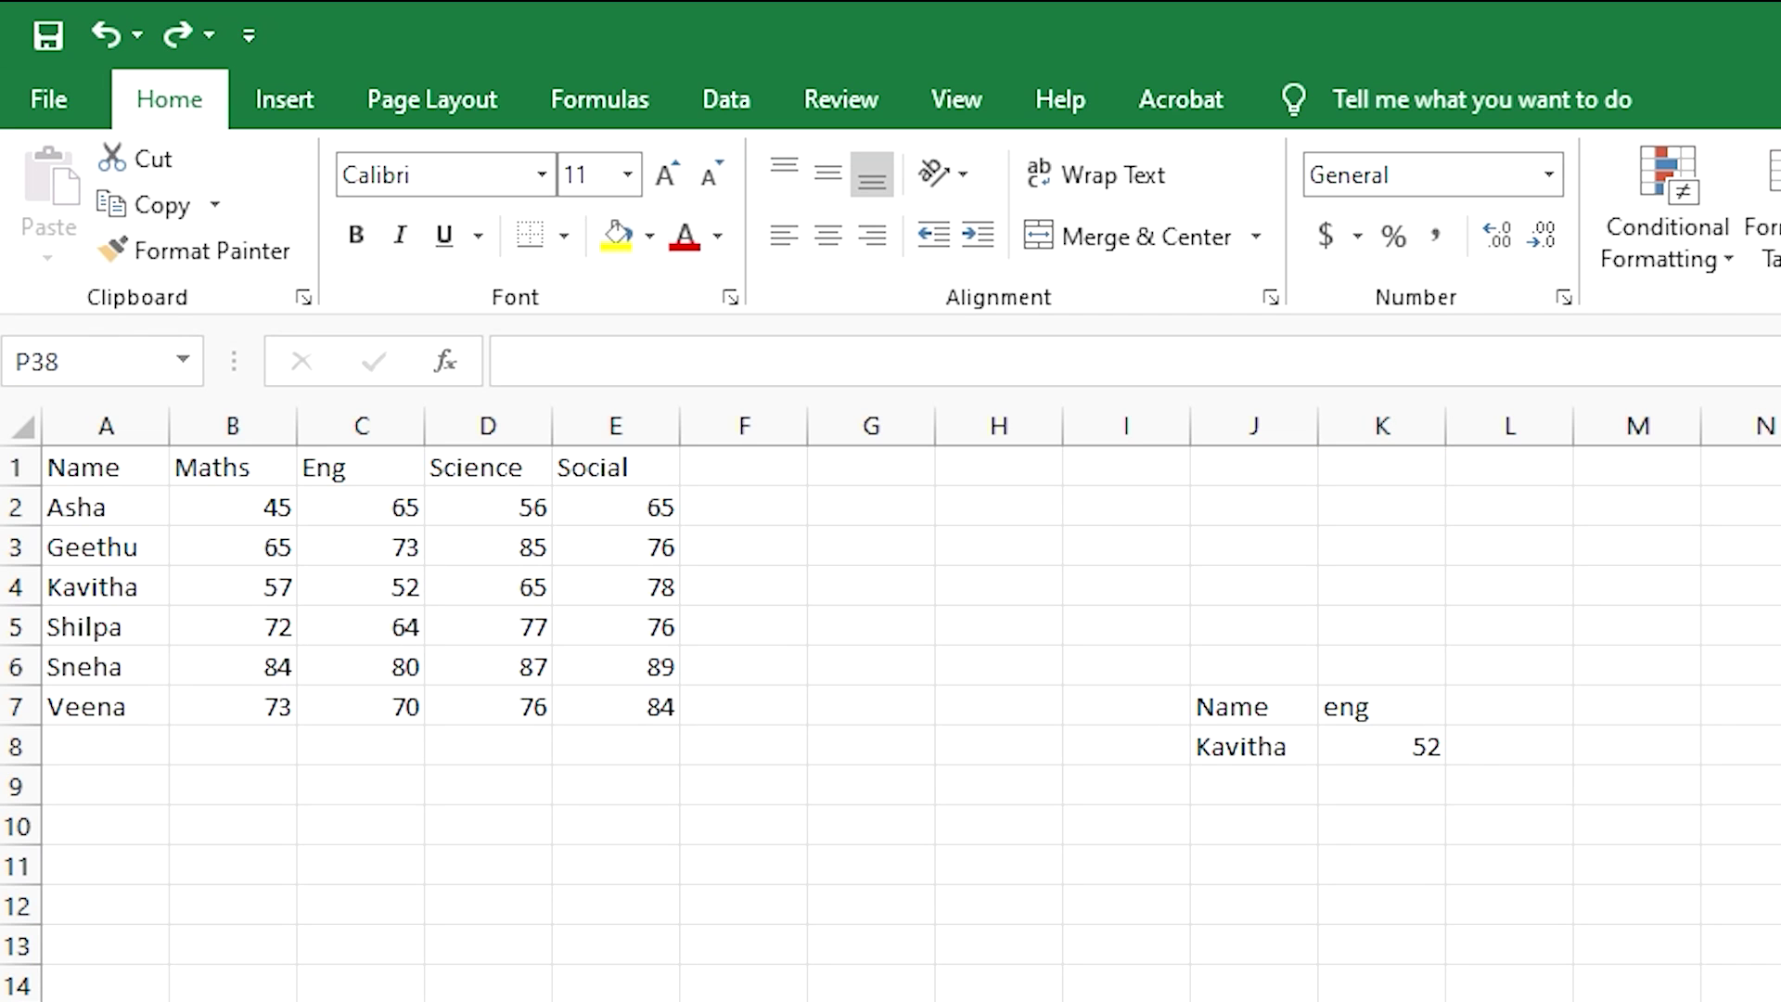
- Replace Kavitha with Asha in J8 so the lookup returns 65
{"action": "key", "text": "F2"}
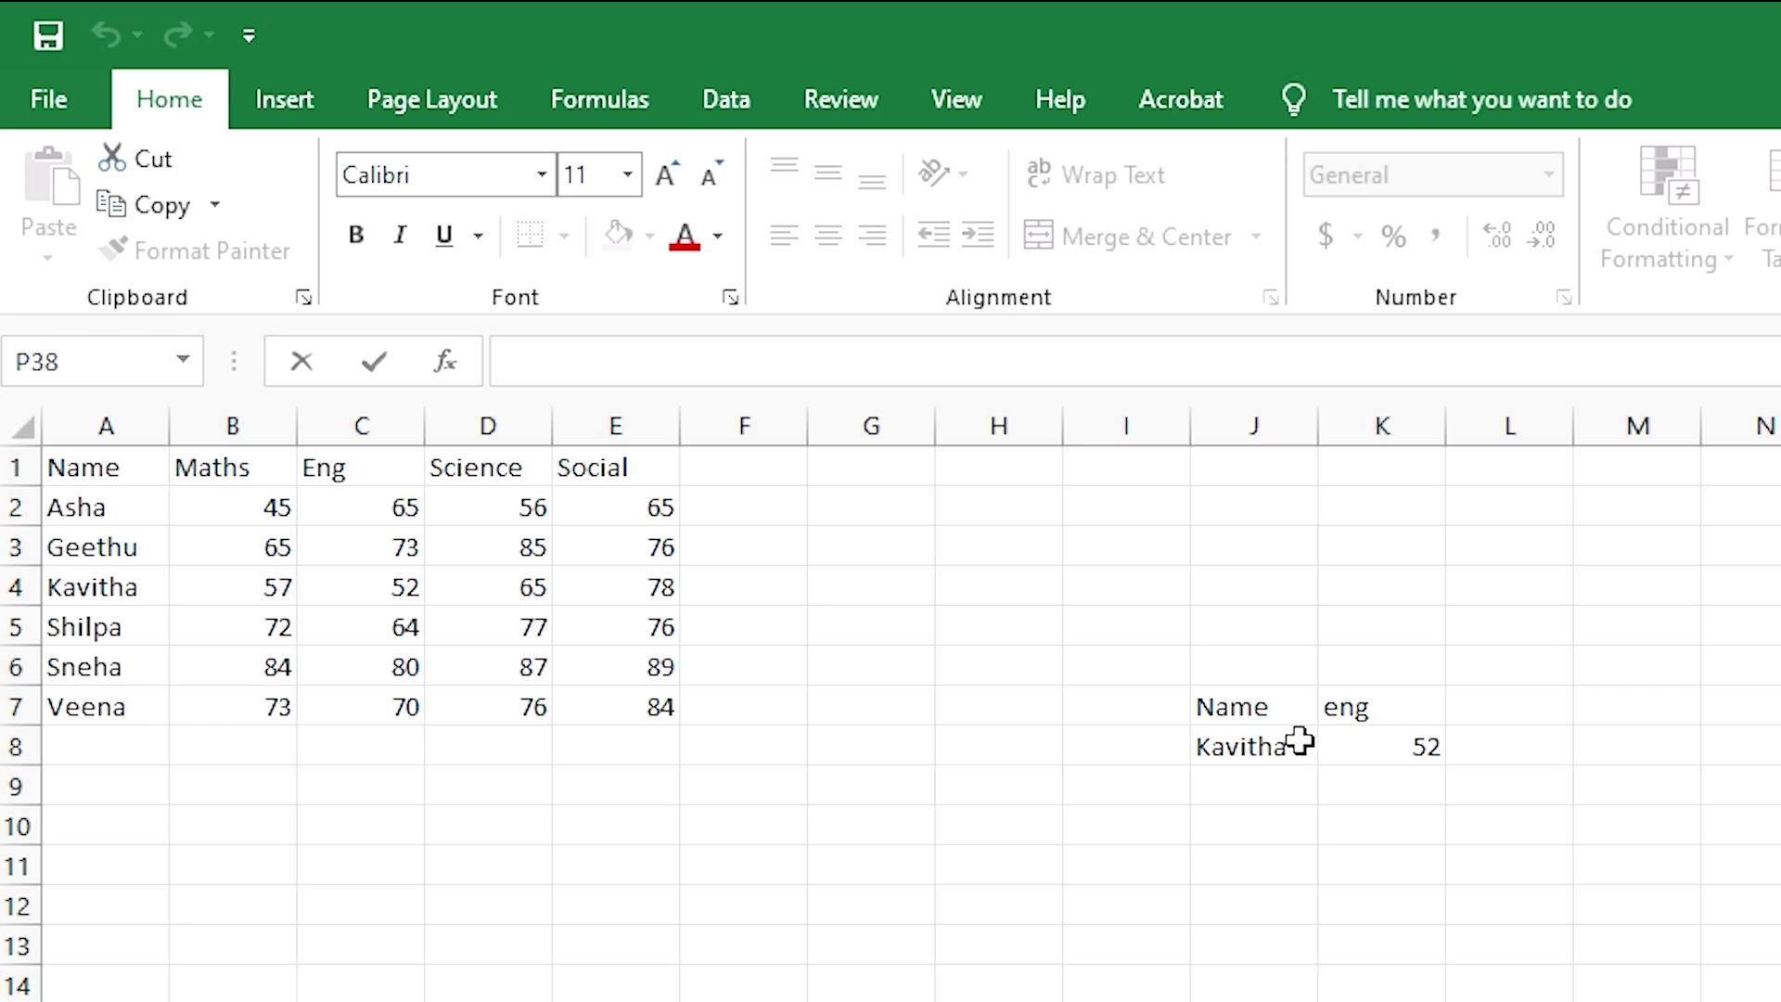
{"action": "left_click", "coordinate": [1300, 740]}
{"action": "double_click", "coordinate": [1300, 742]}
{"action": "key", "text": "BackSpace"}
{"action": "key", "text": "BackSpace"}
{"action": "key", "text": "BackSpace"}
{"action": "key", "text": "BackSpace"}
{"action": "key", "text": "BackSpace"}
{"action": "key", "text": "BackSpace"}
{"action": "key", "text": "BackSpace"}
{"action": "type", "text": "A"}
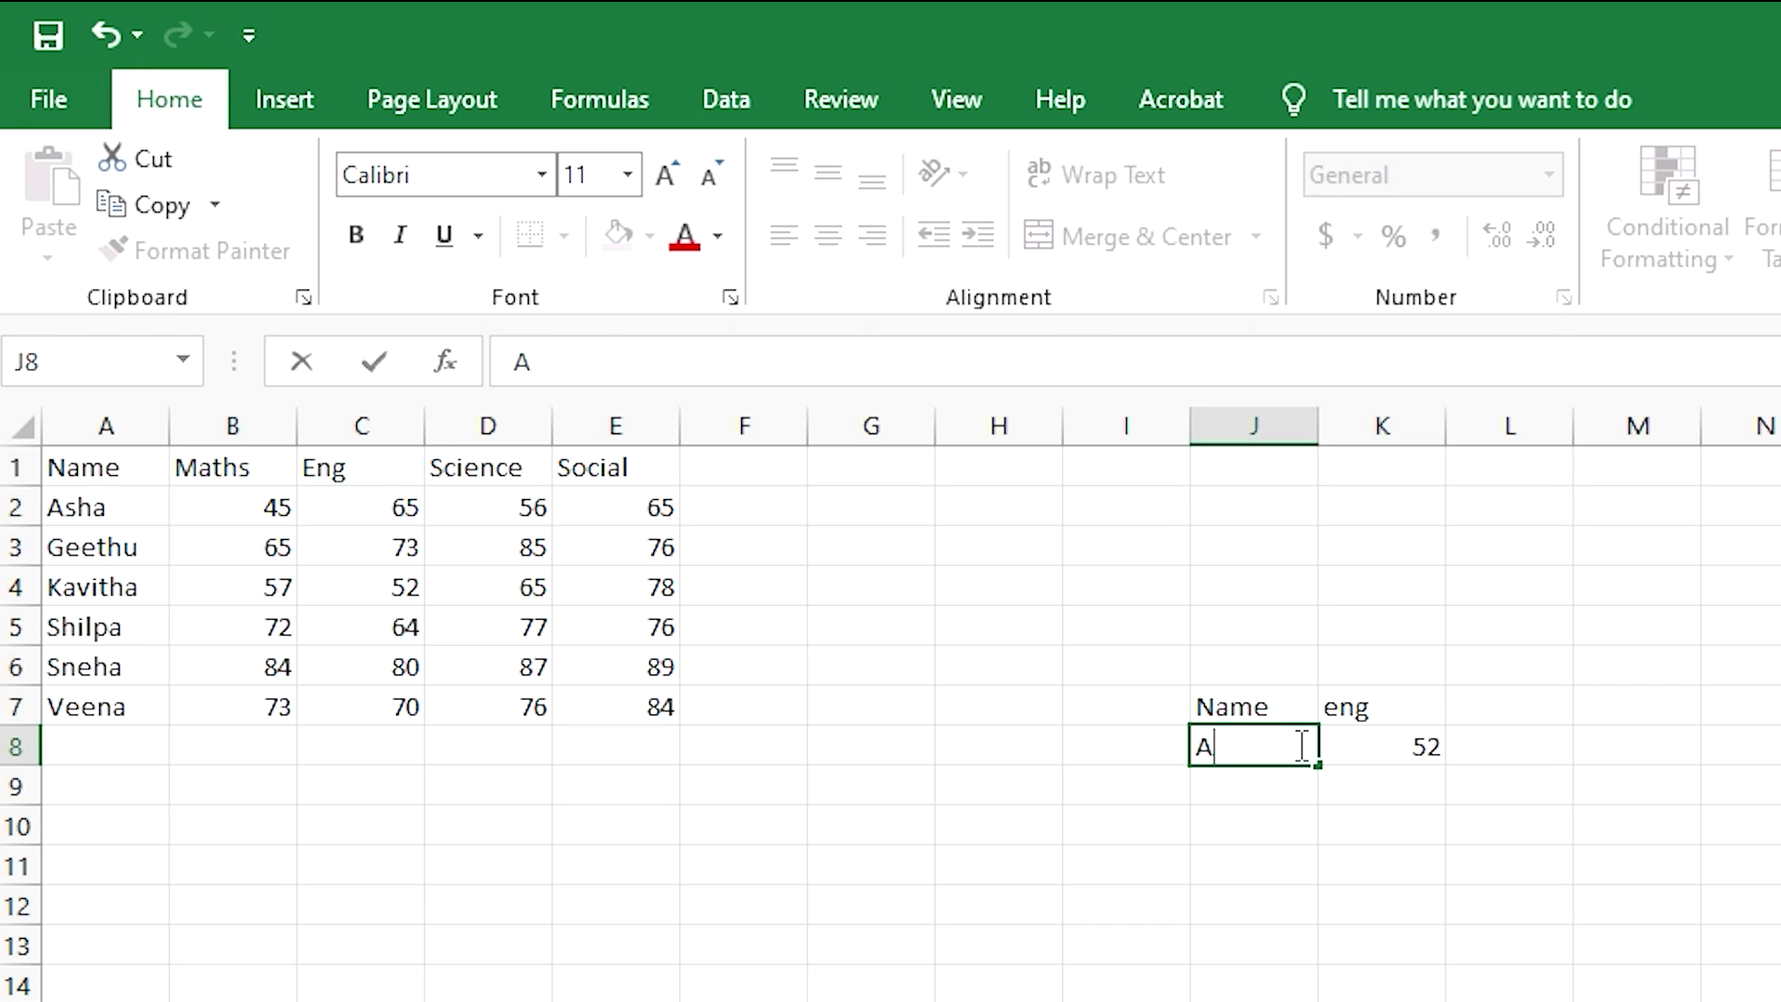
{"action": "type", "text": "sha"}
{"action": "key", "text": "Return"}
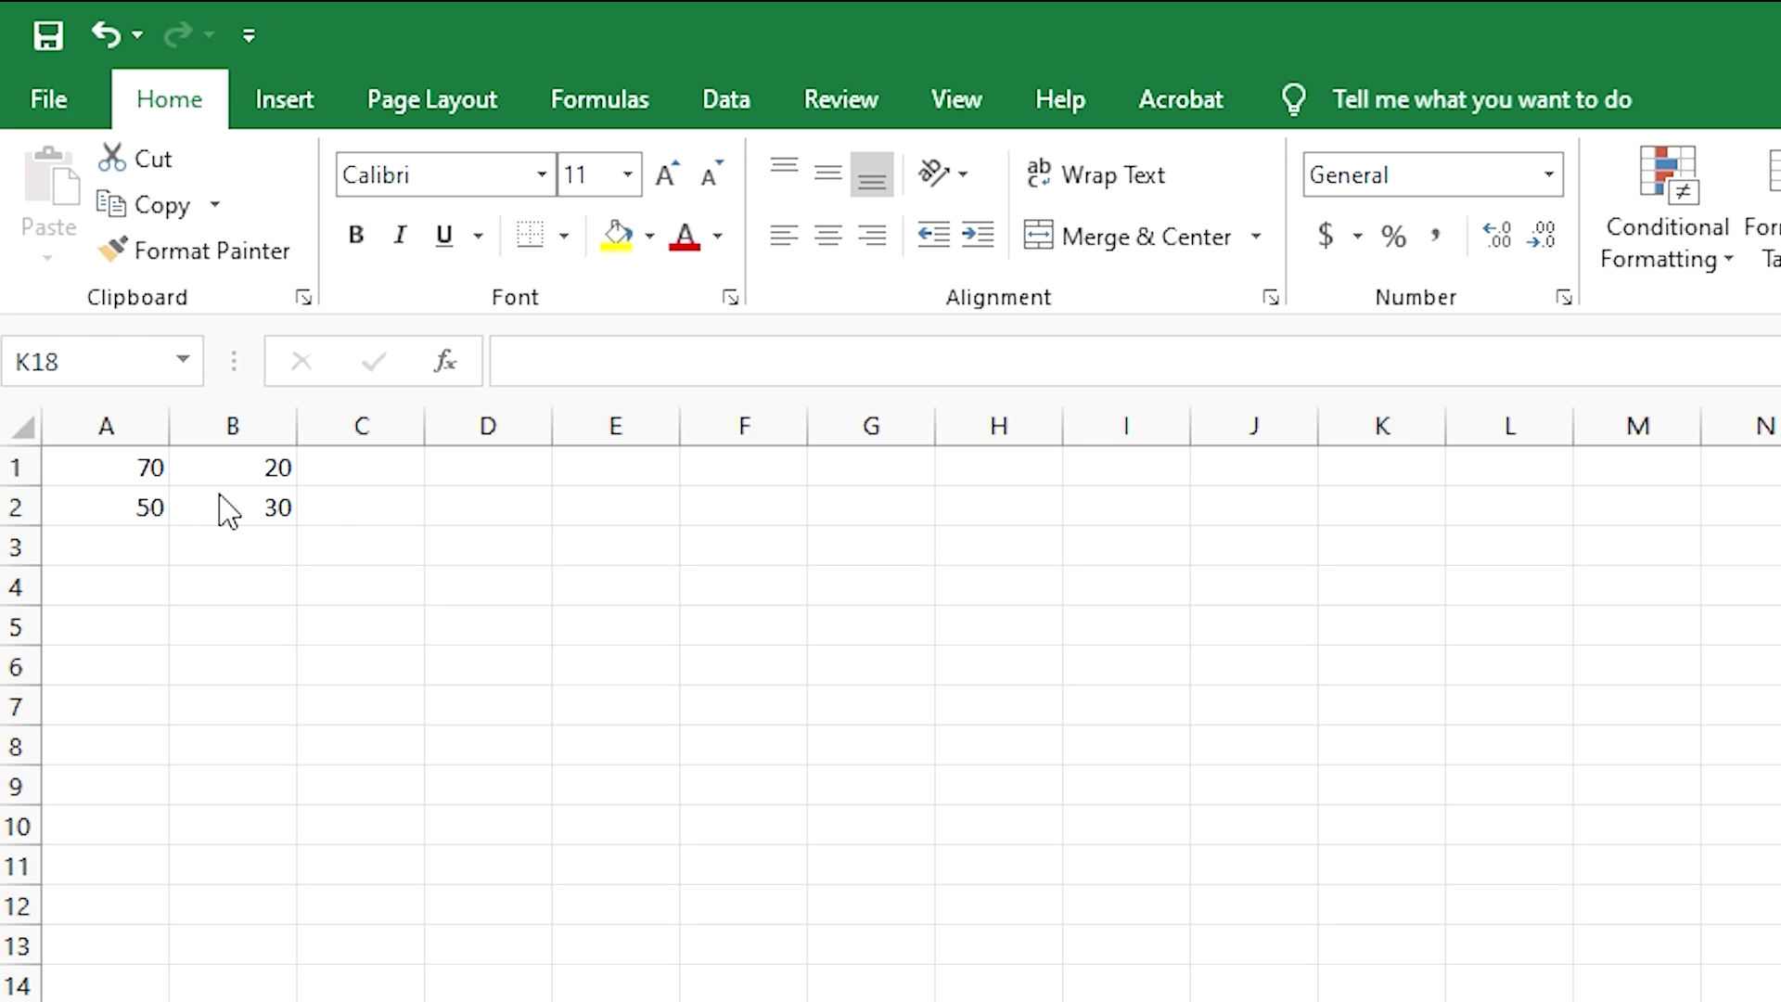
- Enter =A1+B1 in C1 (showing 90) and fill it down so C2 shows 80
{"action": "double_click", "coordinate": [351, 466]}
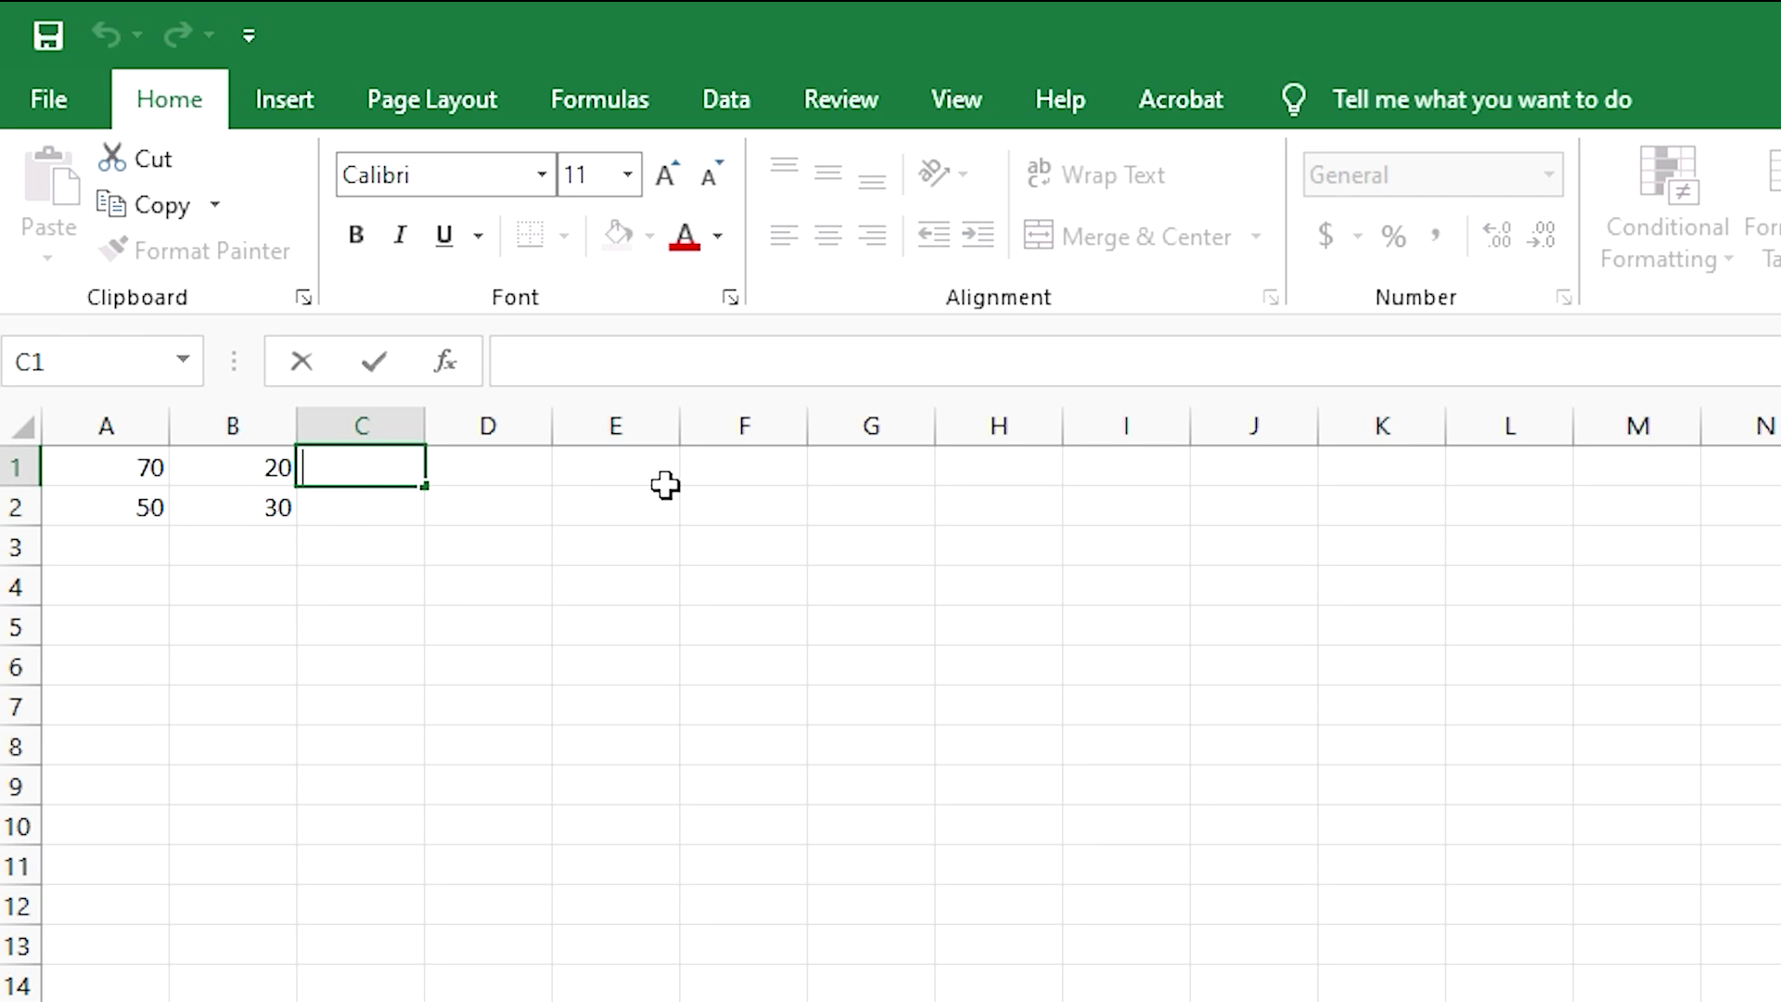
{"action": "type", "text": "="}
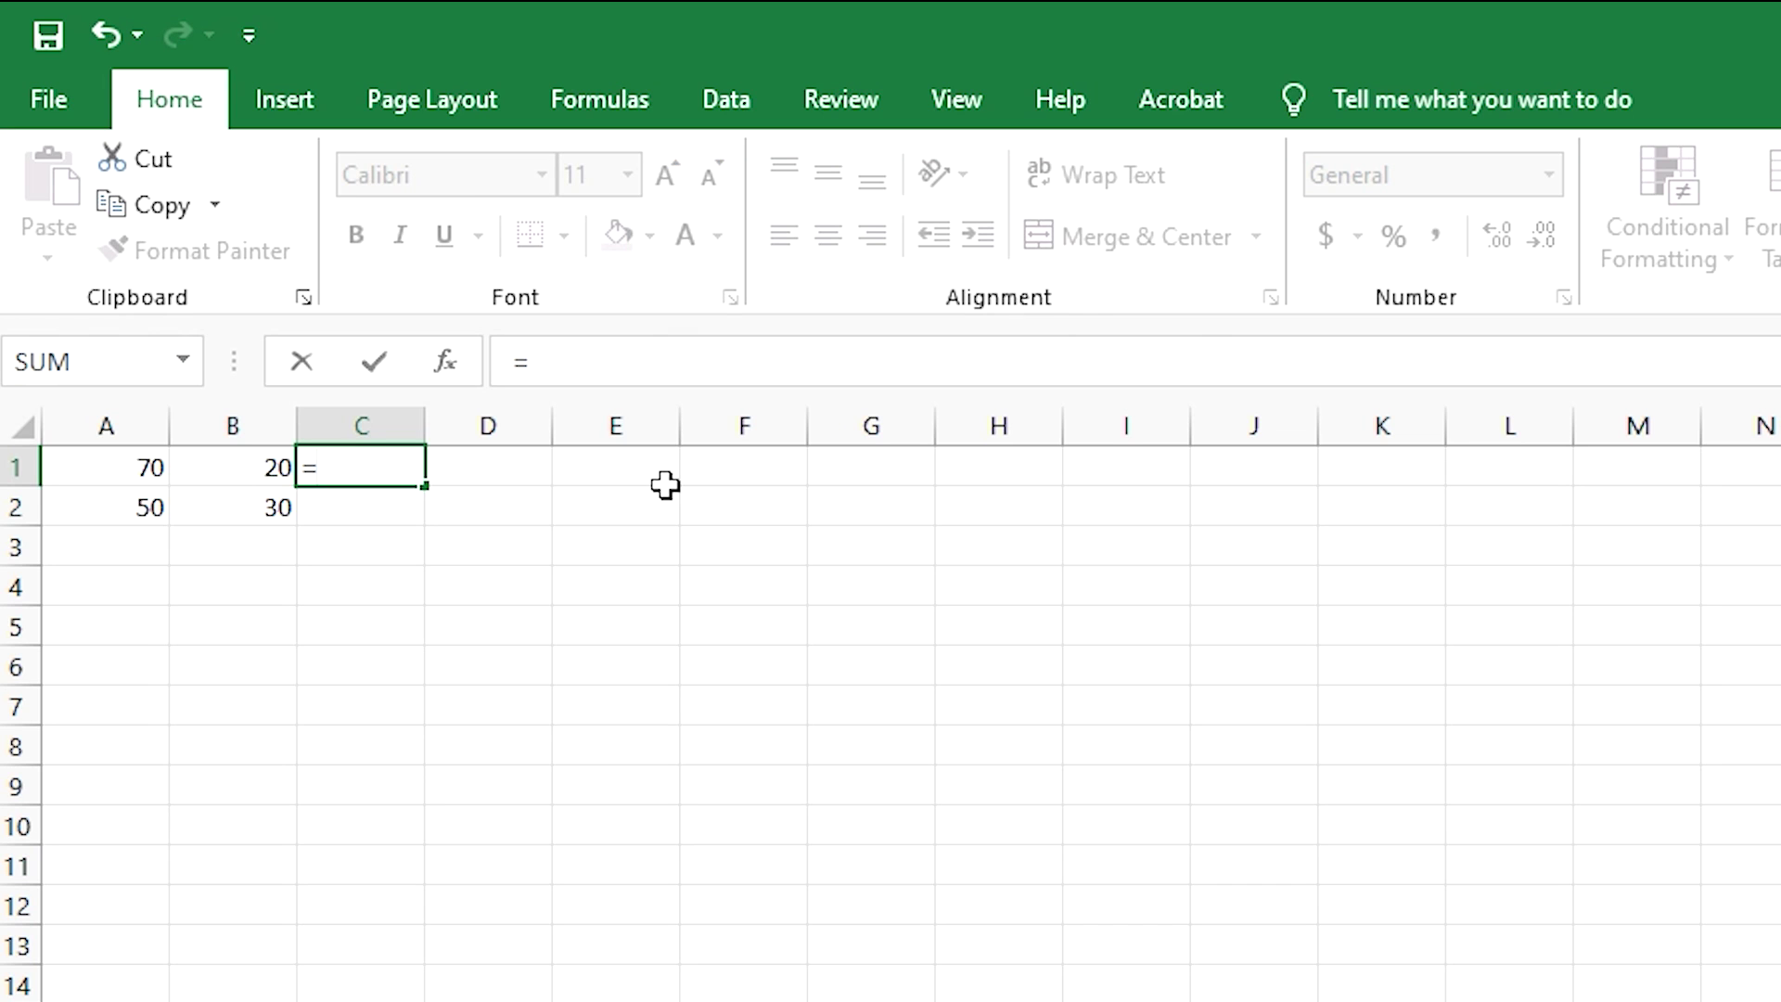
{"action": "left_click", "coordinate": [109, 469]}
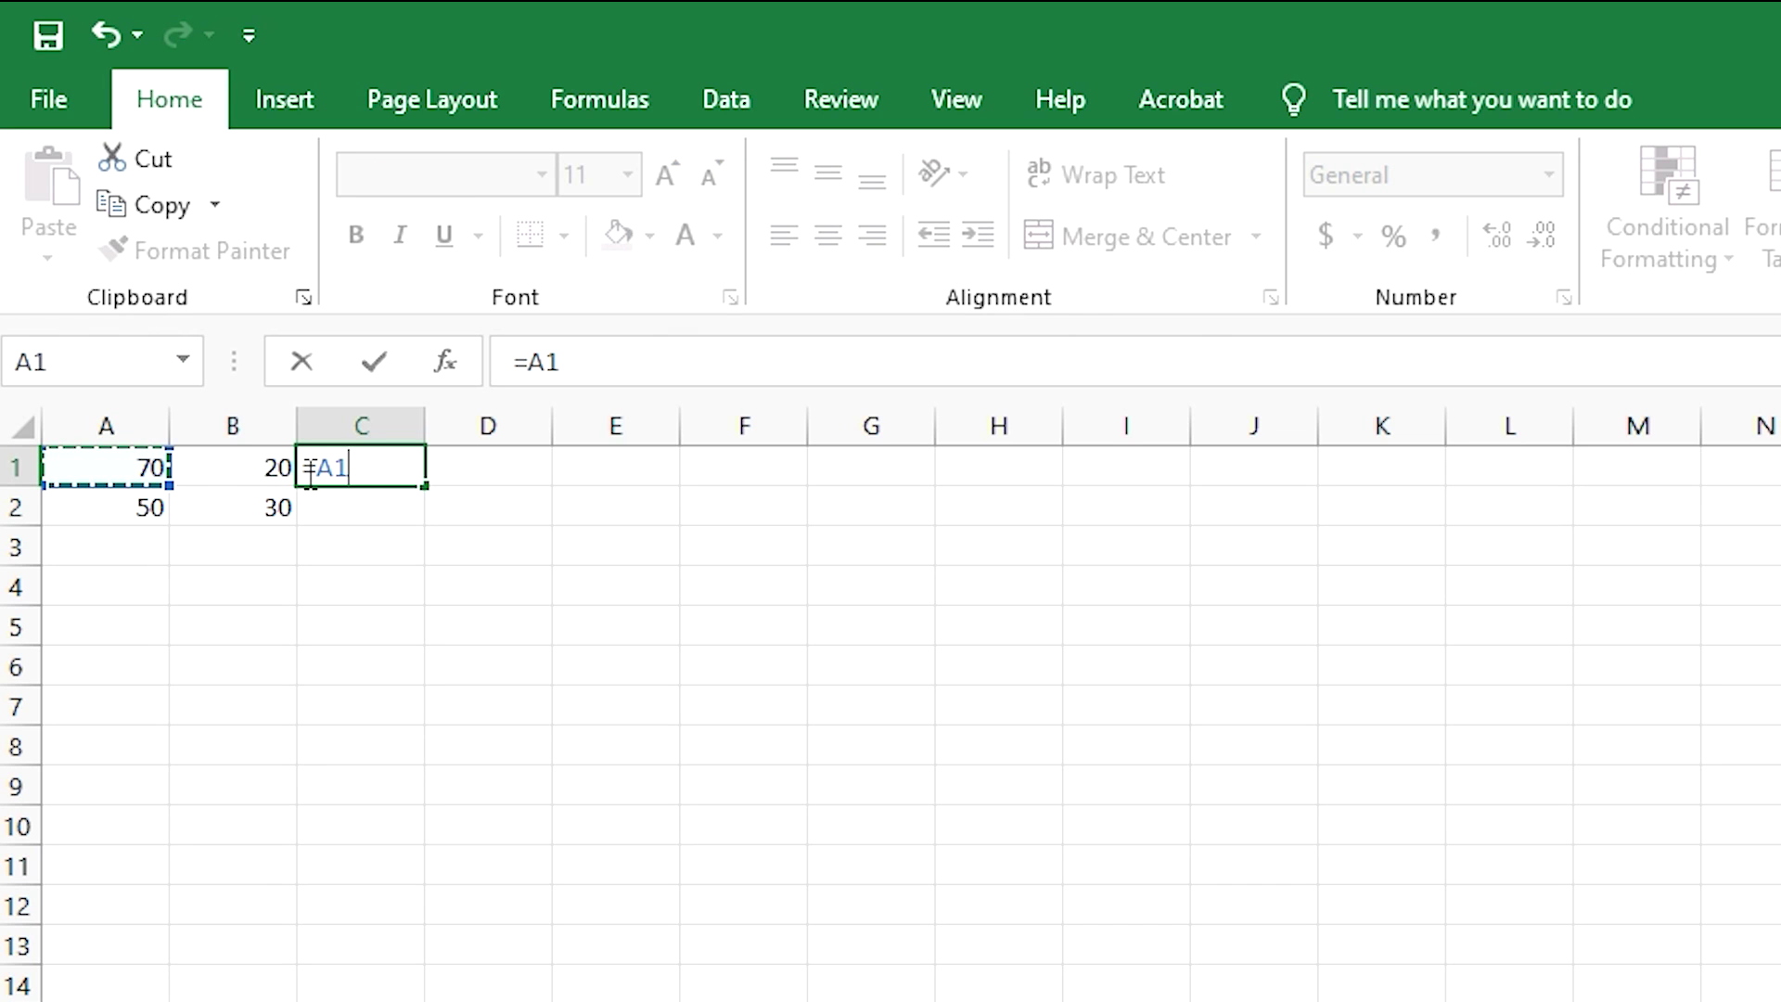
{"action": "type", "text": "+"}
{"action": "left_click", "coordinate": [281, 471]}
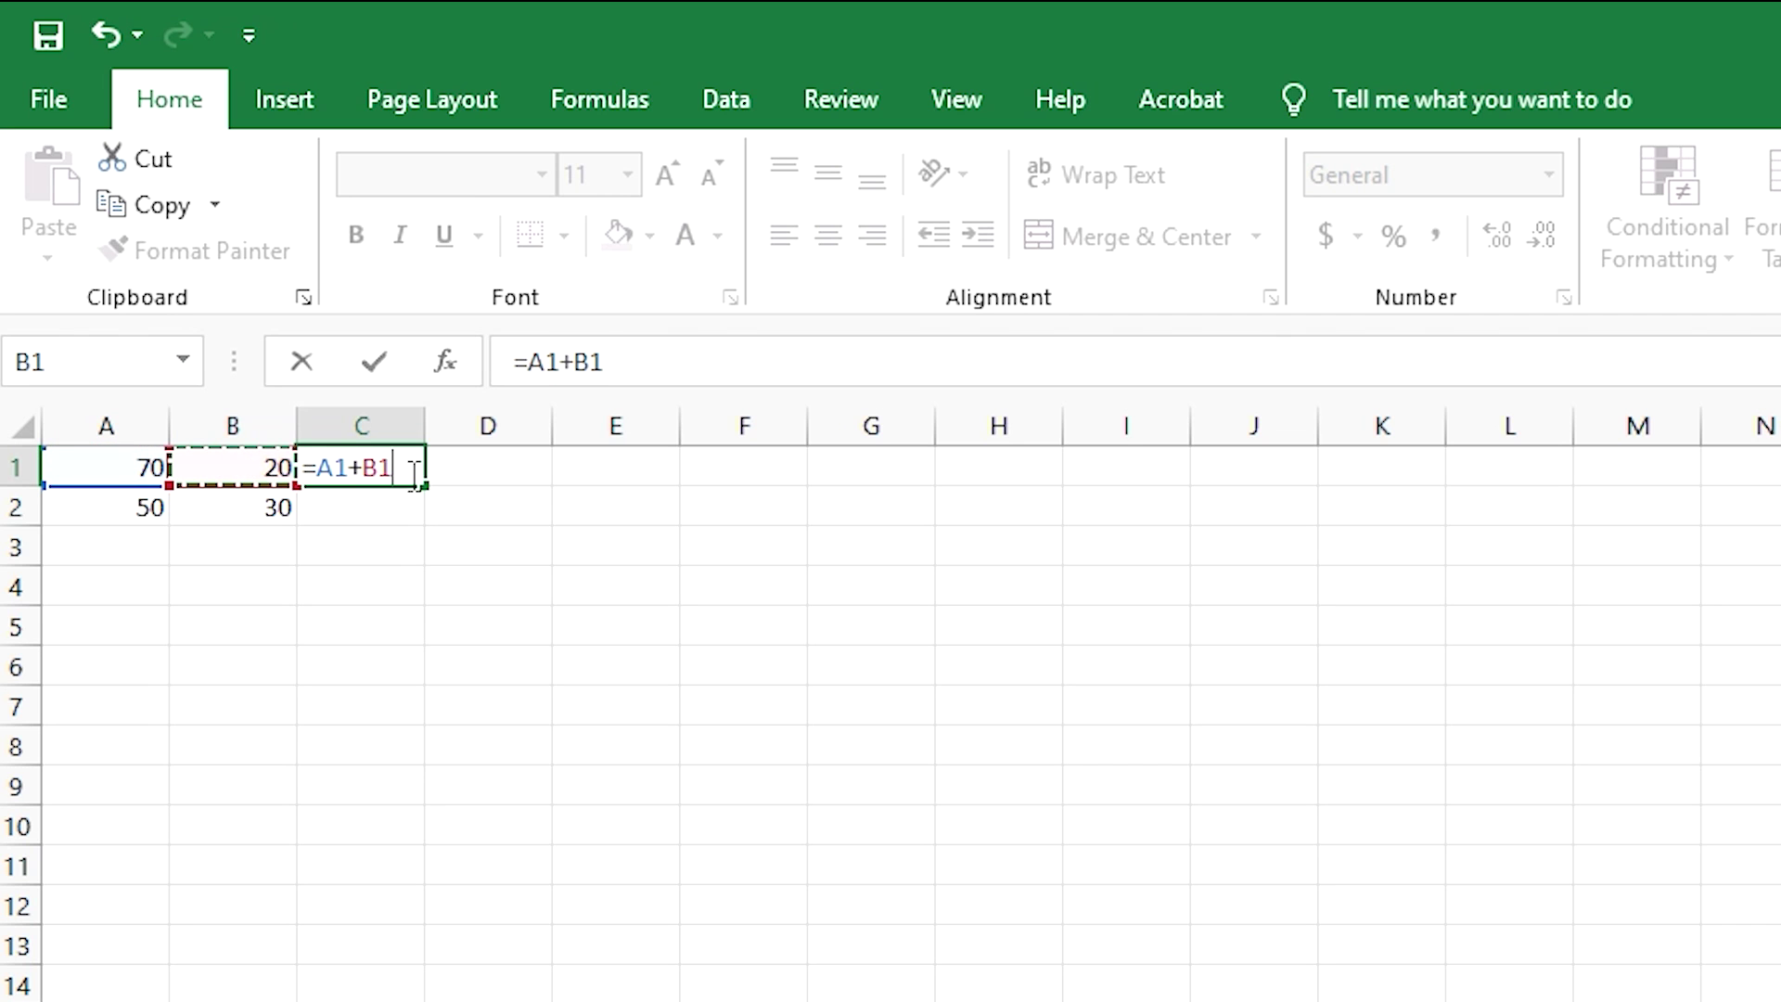
{"action": "key", "text": "Return"}
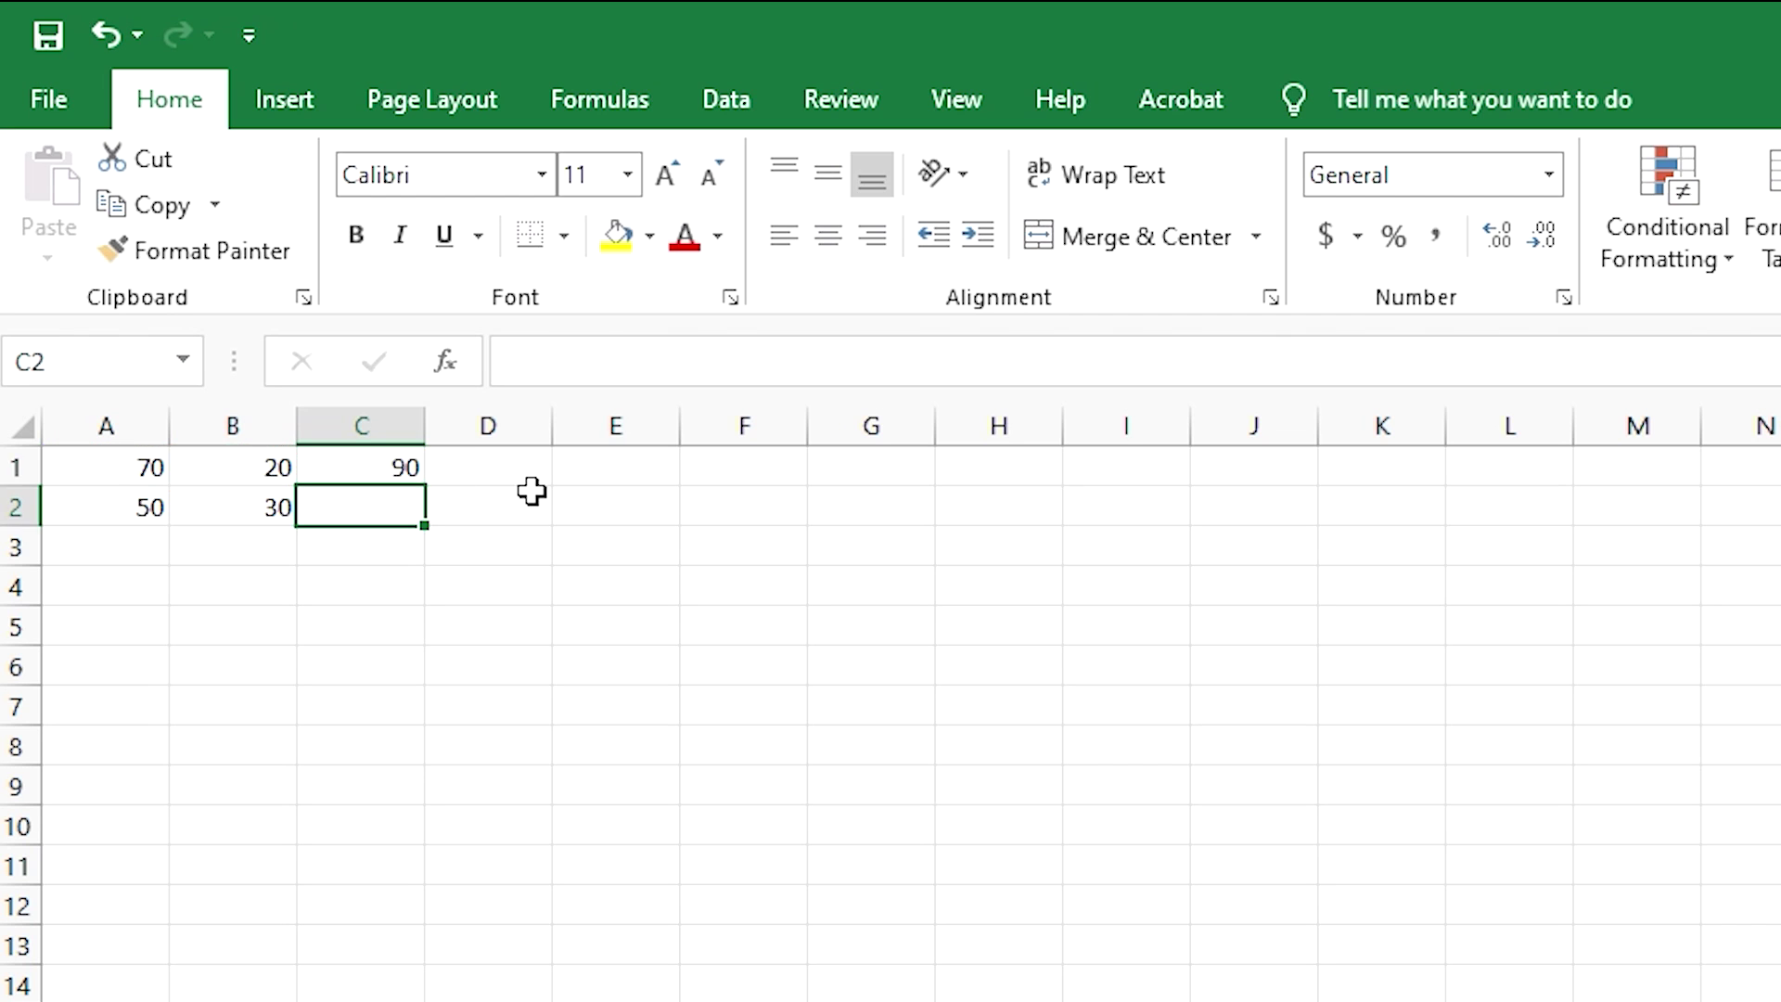
{"action": "left_click", "coordinate": [383, 466]}
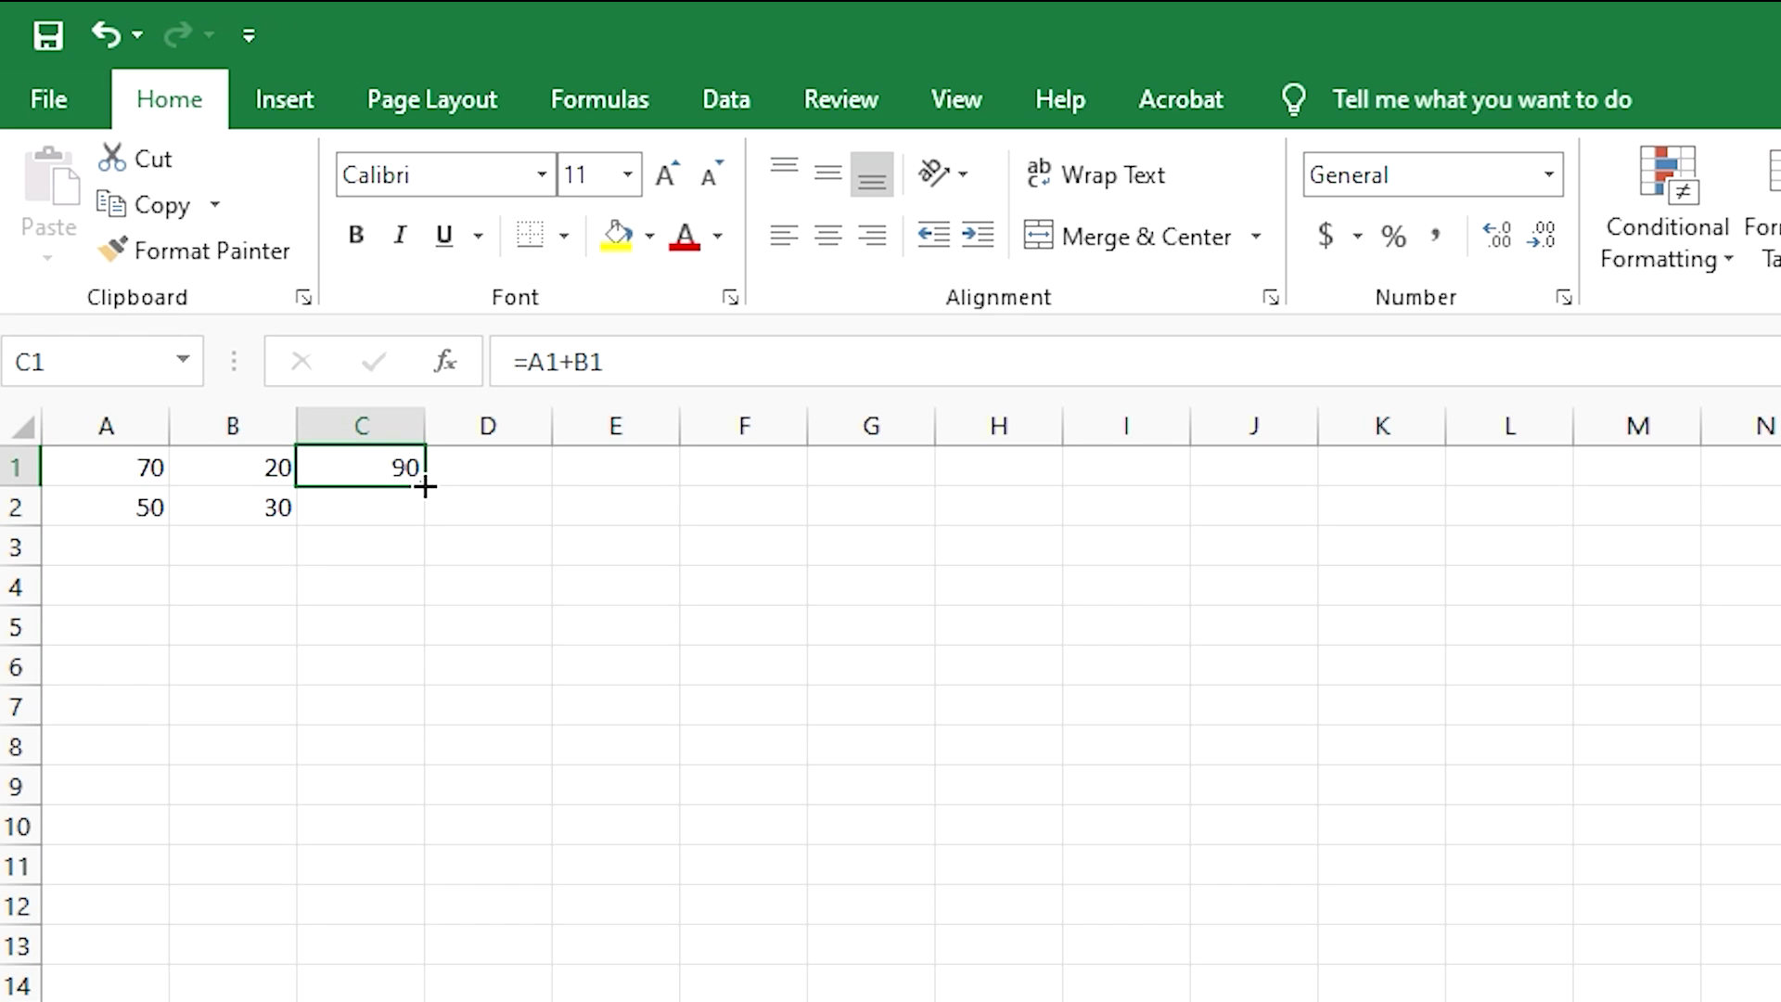
{"action": "left_click_drag", "start_coordinate": [425, 486], "coordinate": [425, 524]}
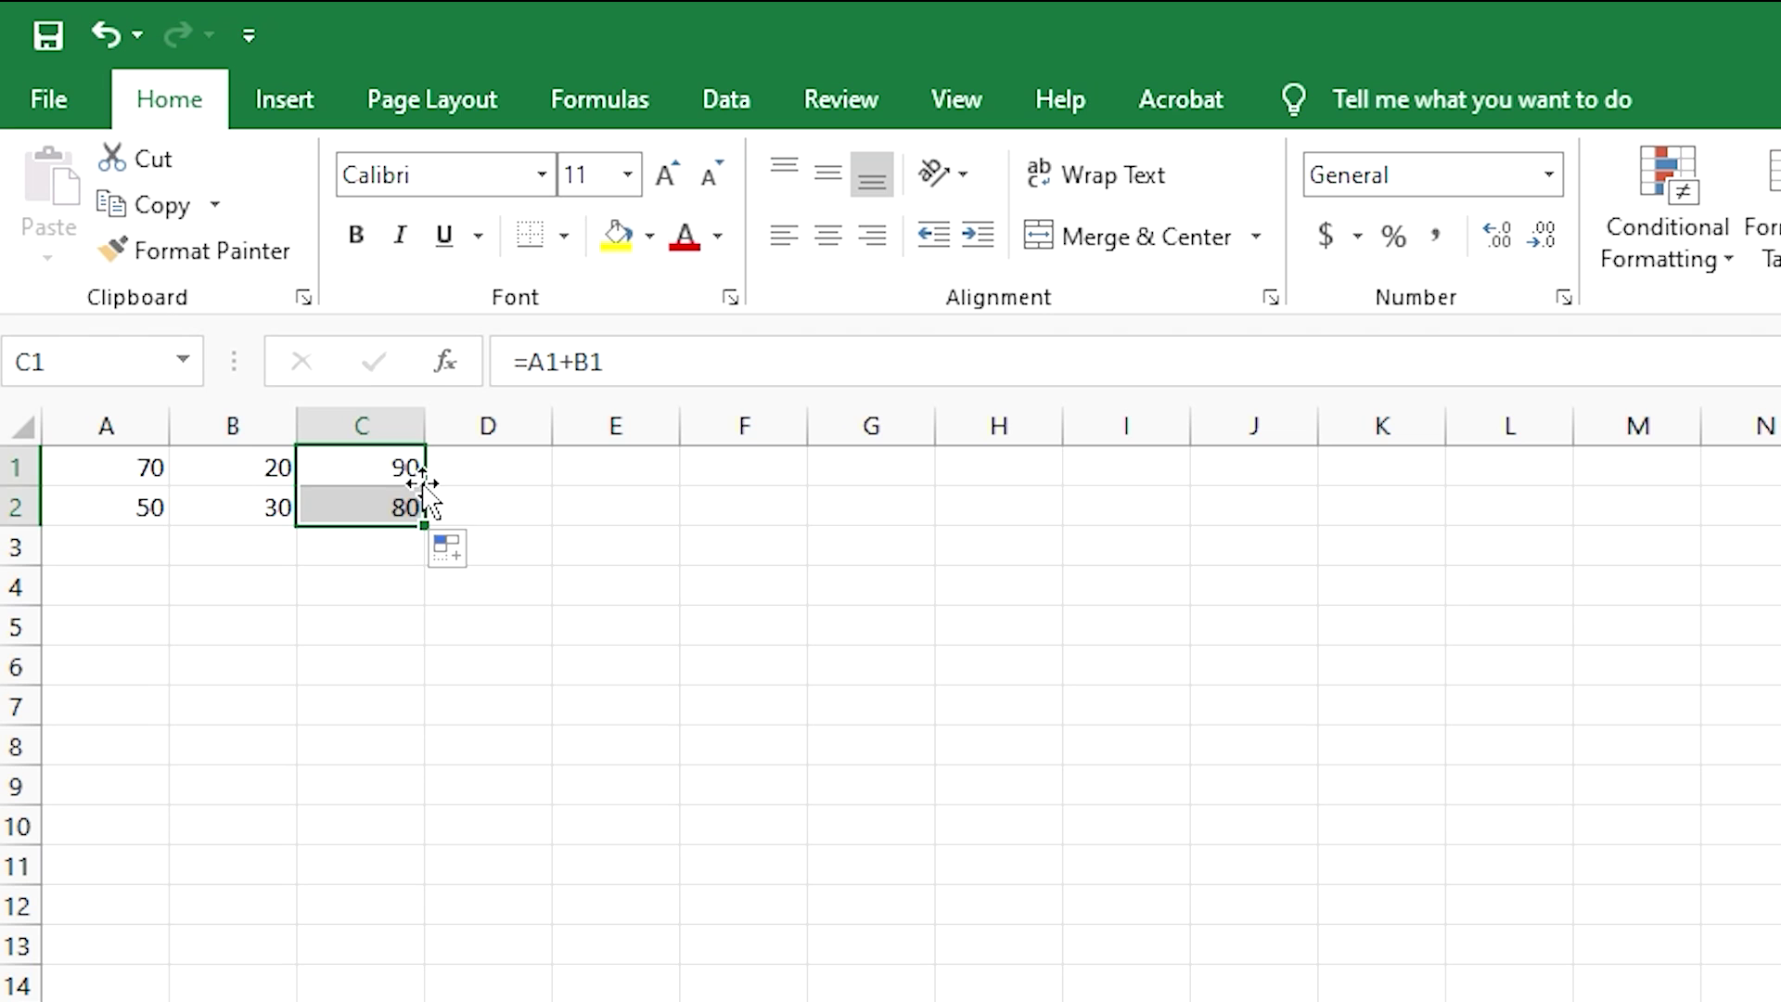
{"action": "left_click", "coordinate": [548, 486]}
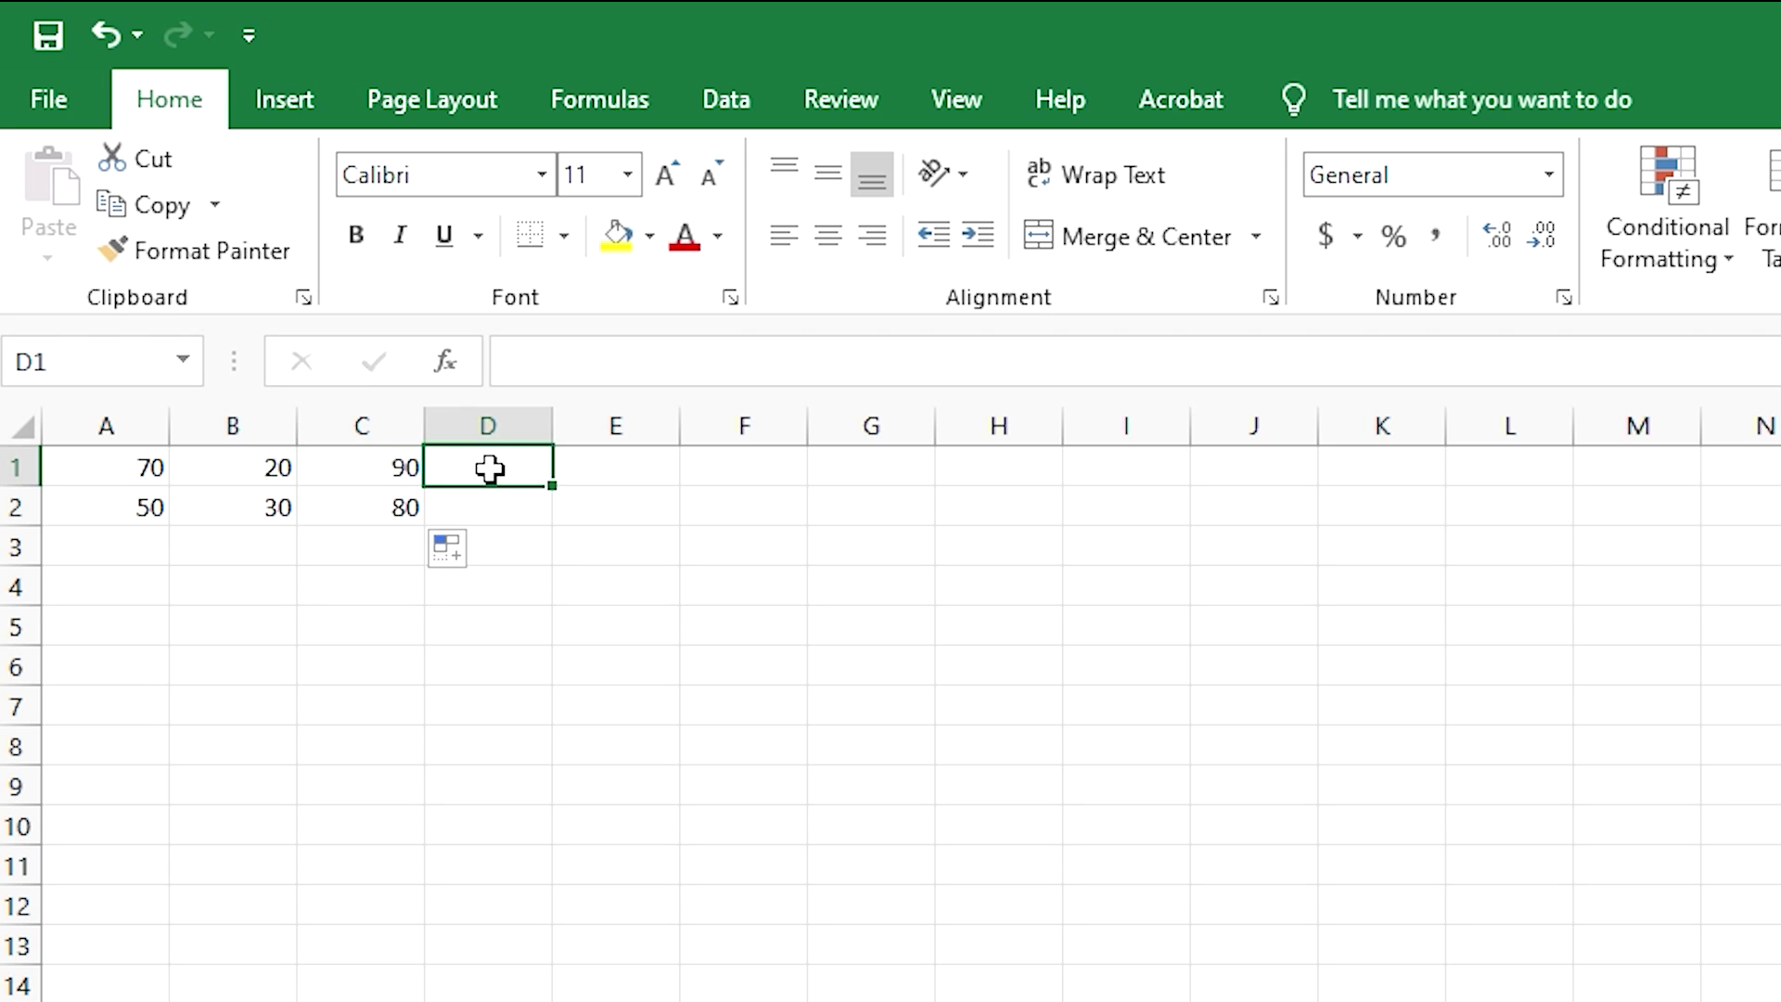
- Check C2's copied formula =A2+B2, then insert $ before A in C1's formula
{"action": "left_click", "coordinate": [363, 461]}
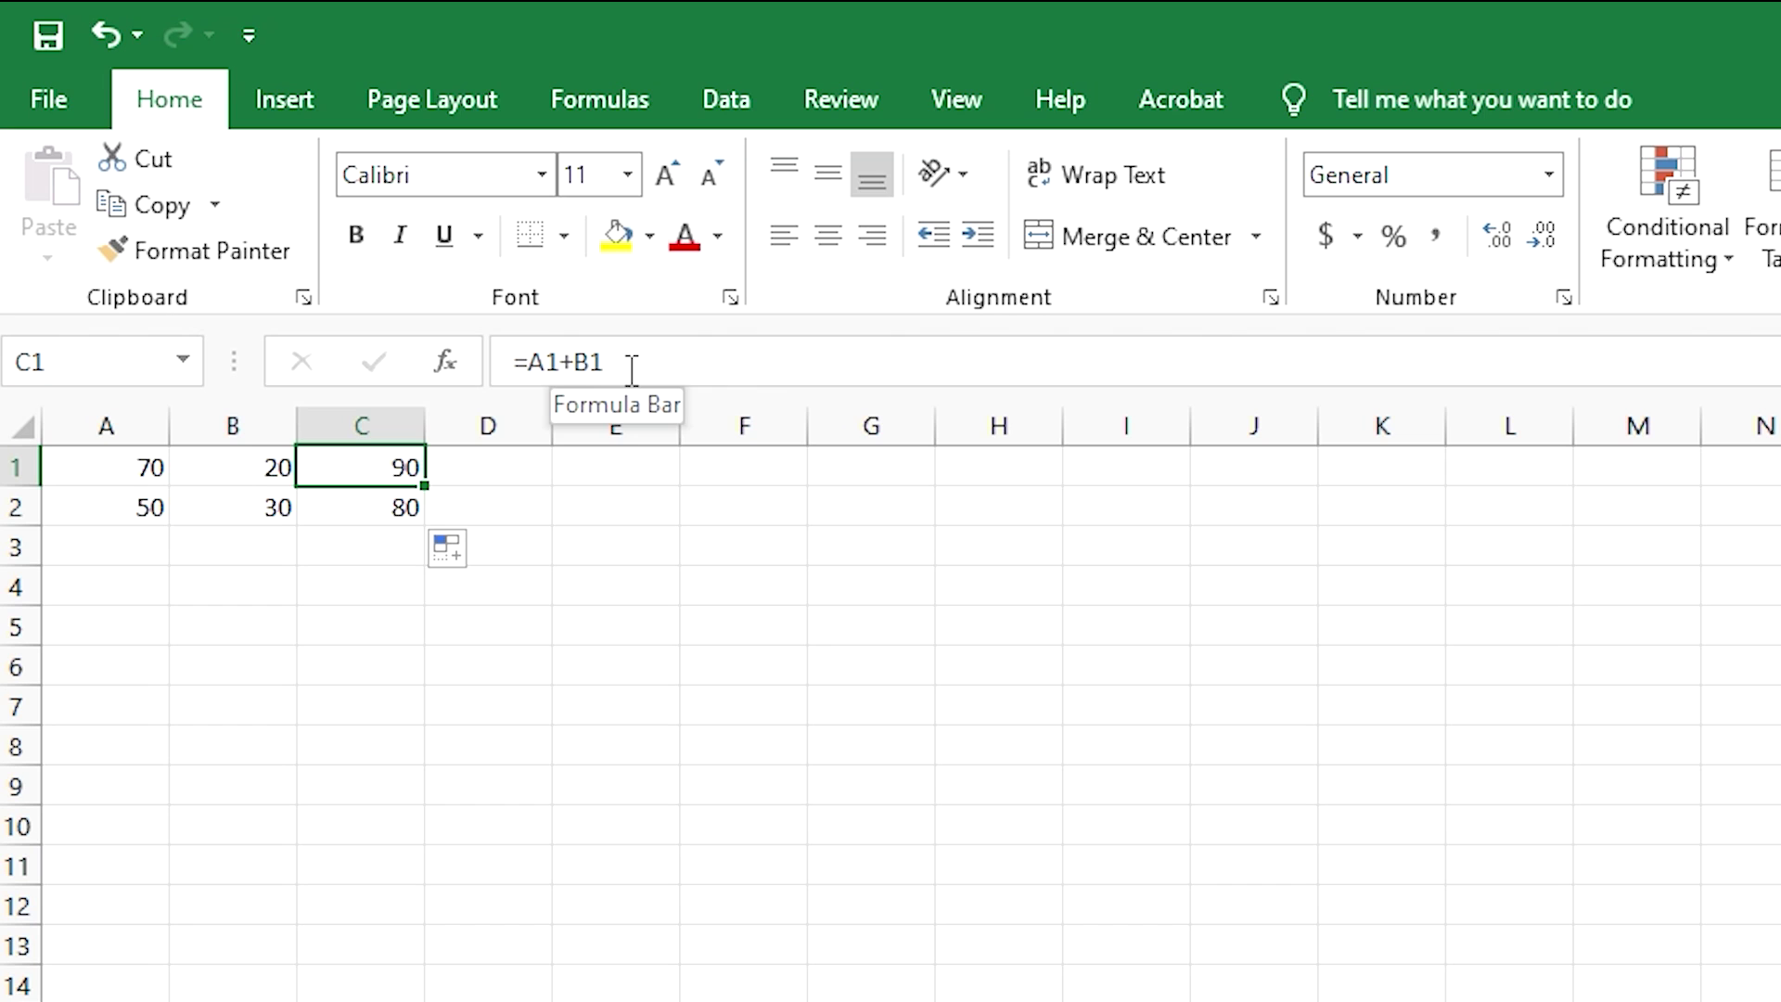
{"action": "left_click", "coordinate": [369, 508]}
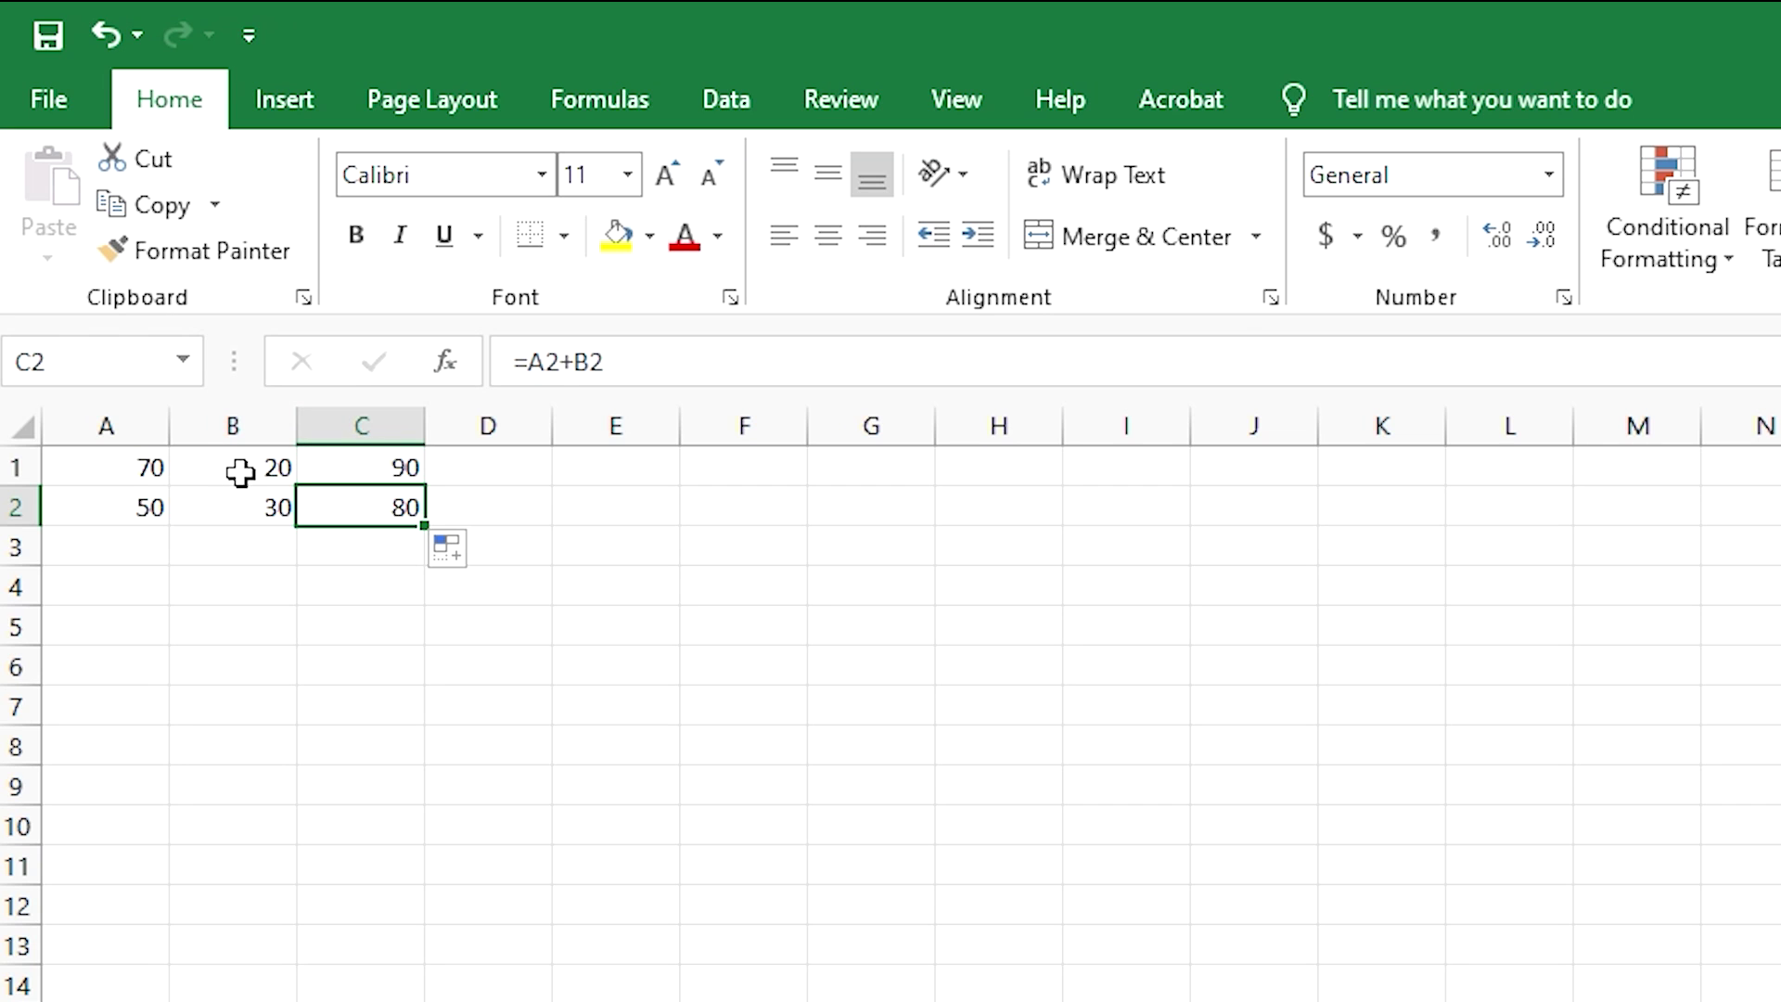
{"action": "left_click", "coordinate": [320, 470]}
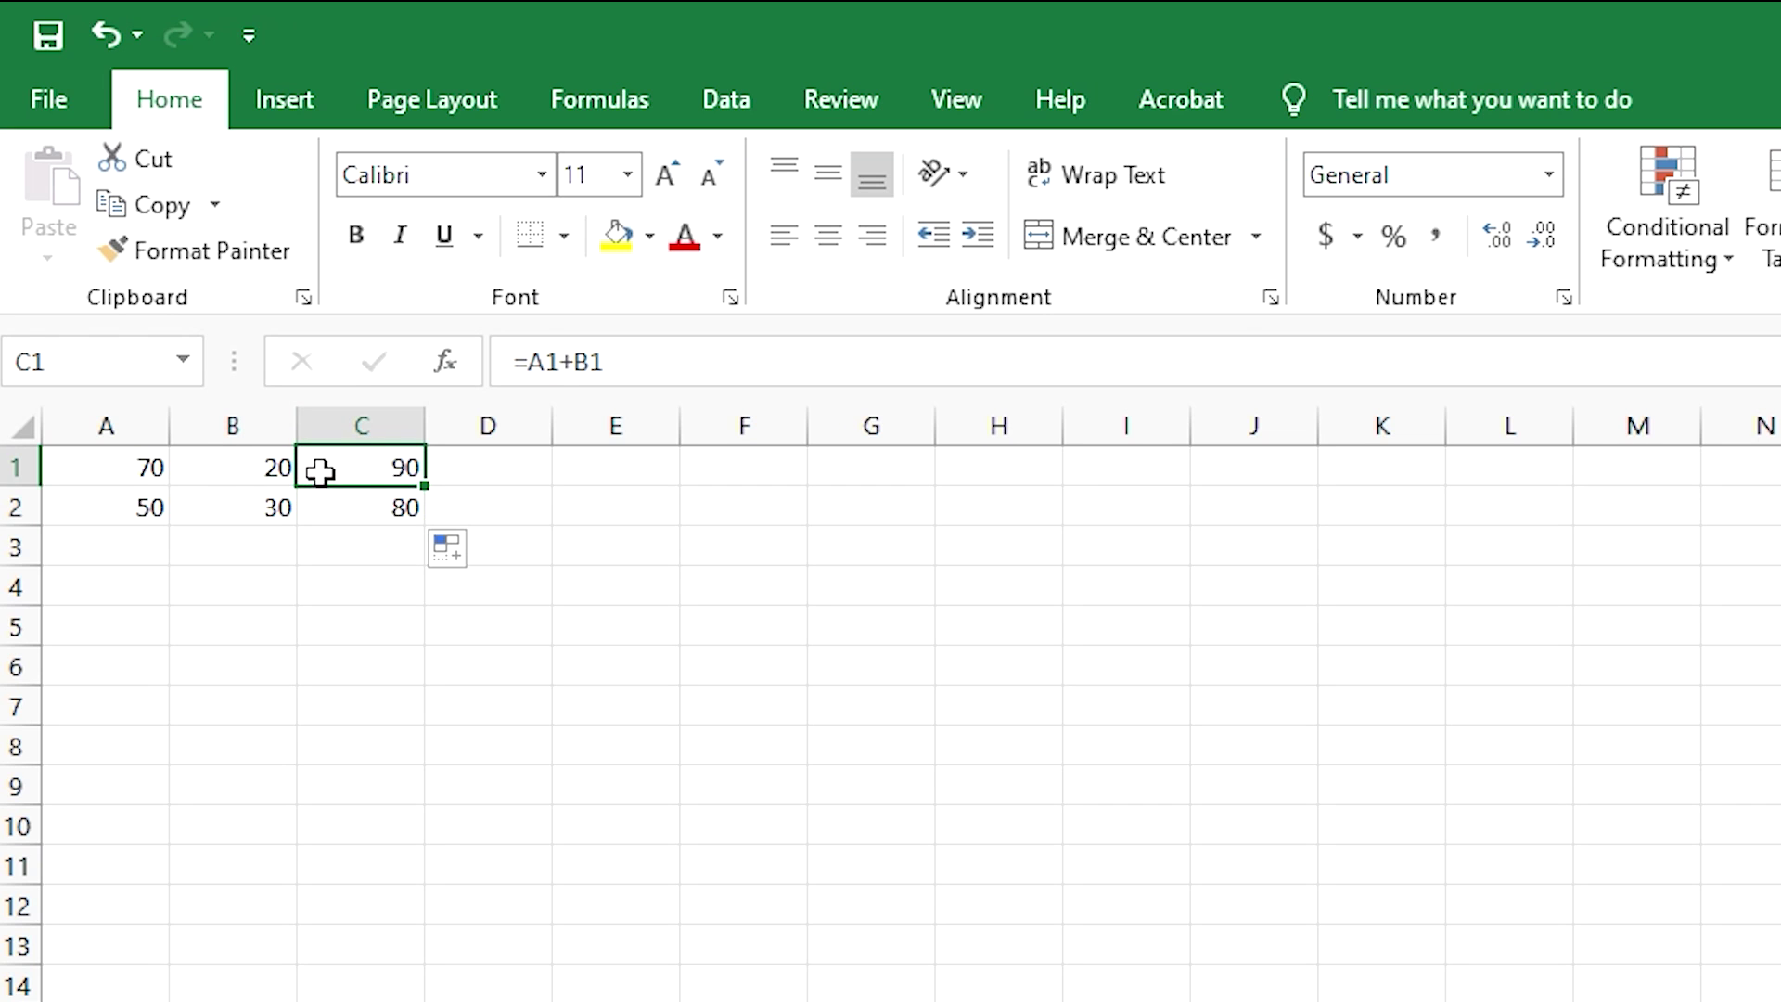
{"action": "left_click", "coordinate": [528, 363]}
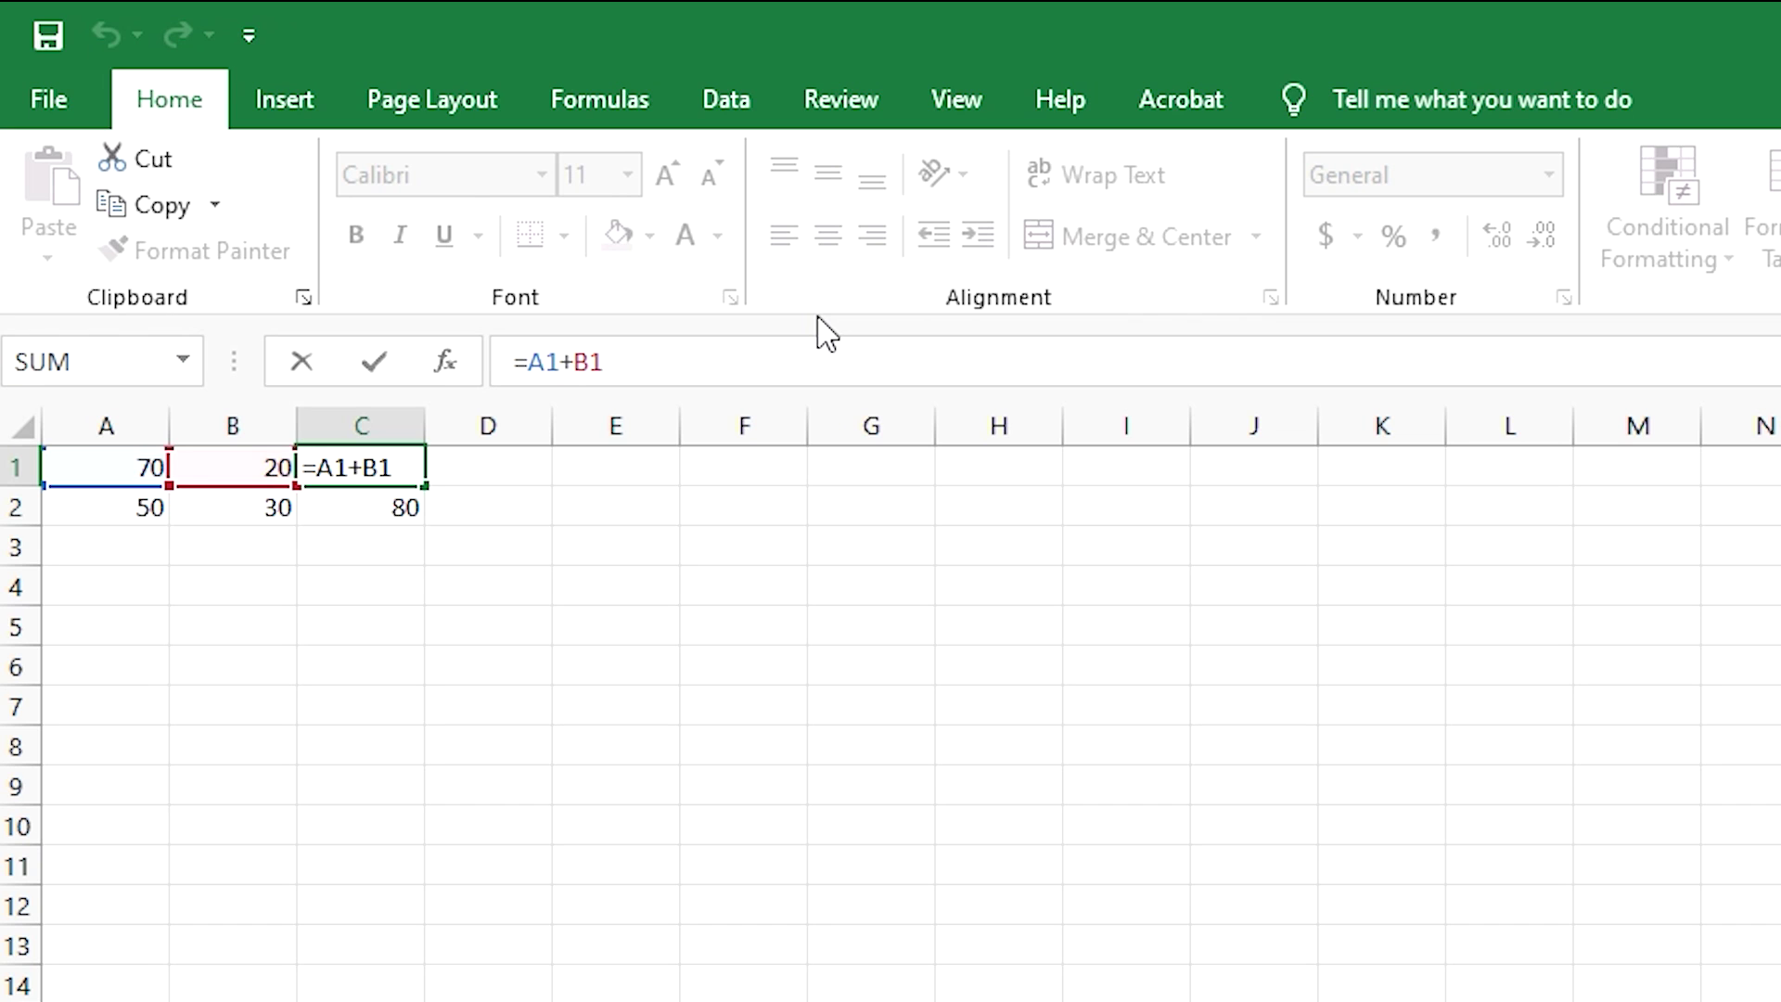
{"action": "type", "text": "$"}
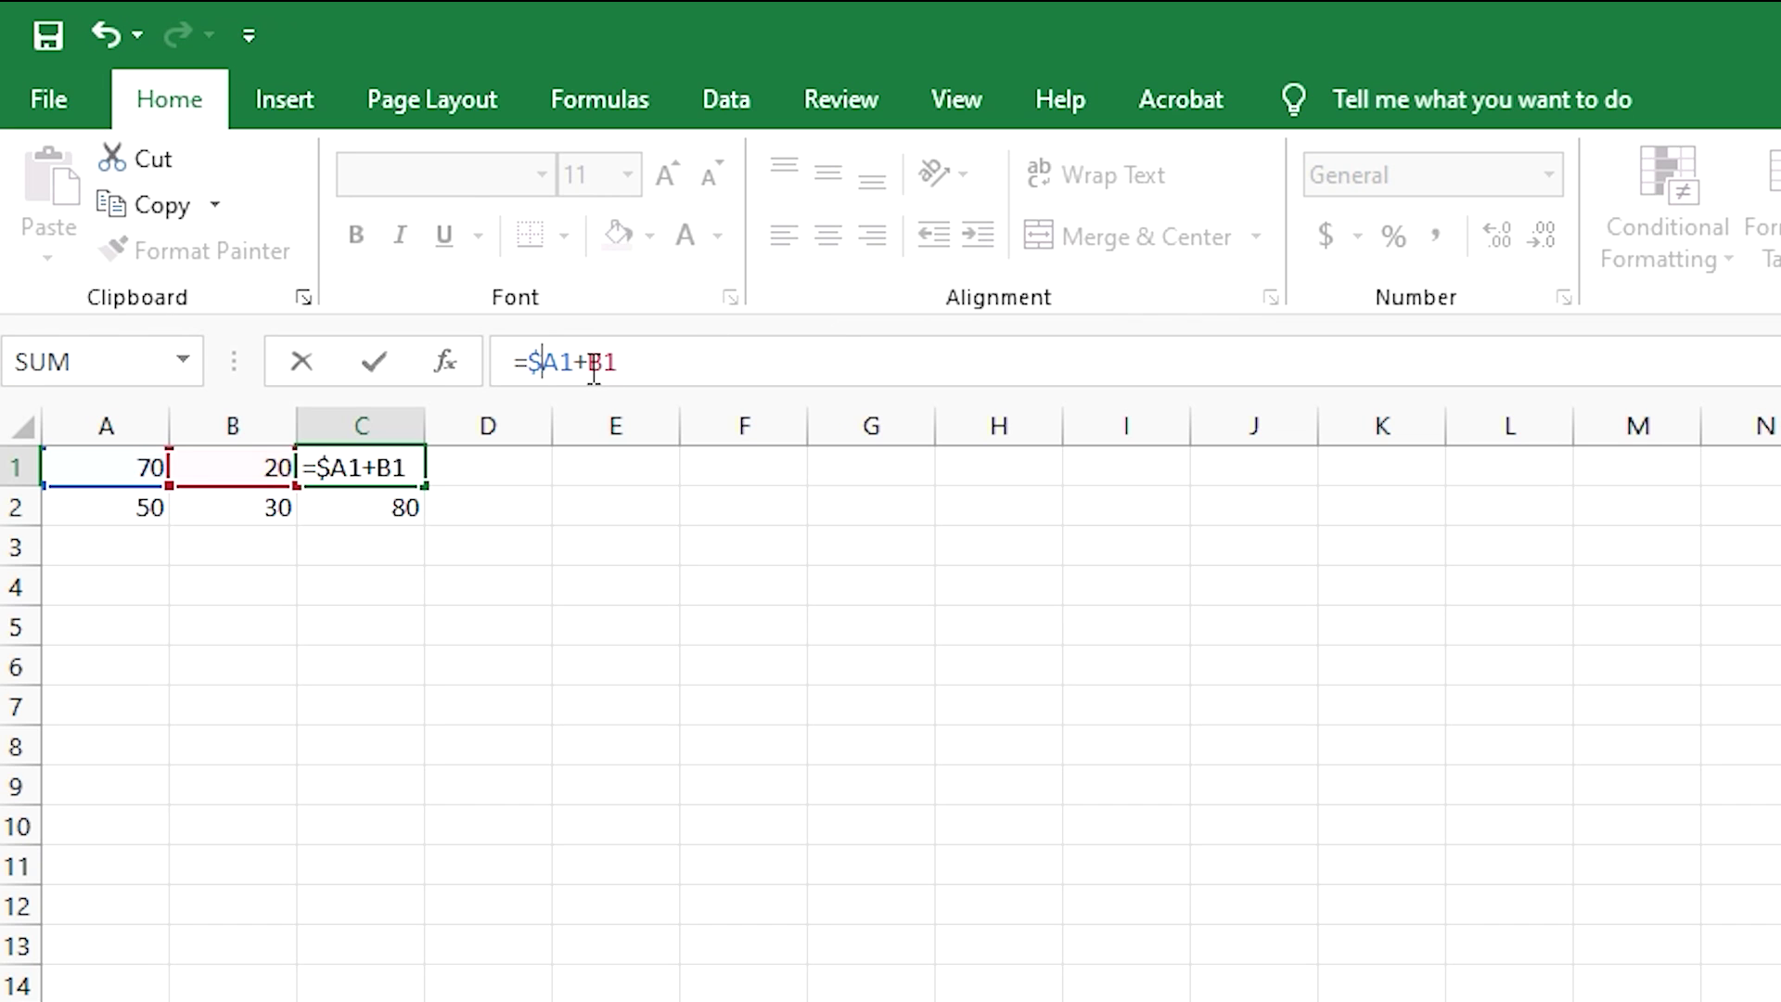
- Make C1 read =$A$1+B1, fill it to C2, and confirm C2 shows 100
{"action": "left_click", "coordinate": [560, 362]}
{"action": "type", "text": "$"}
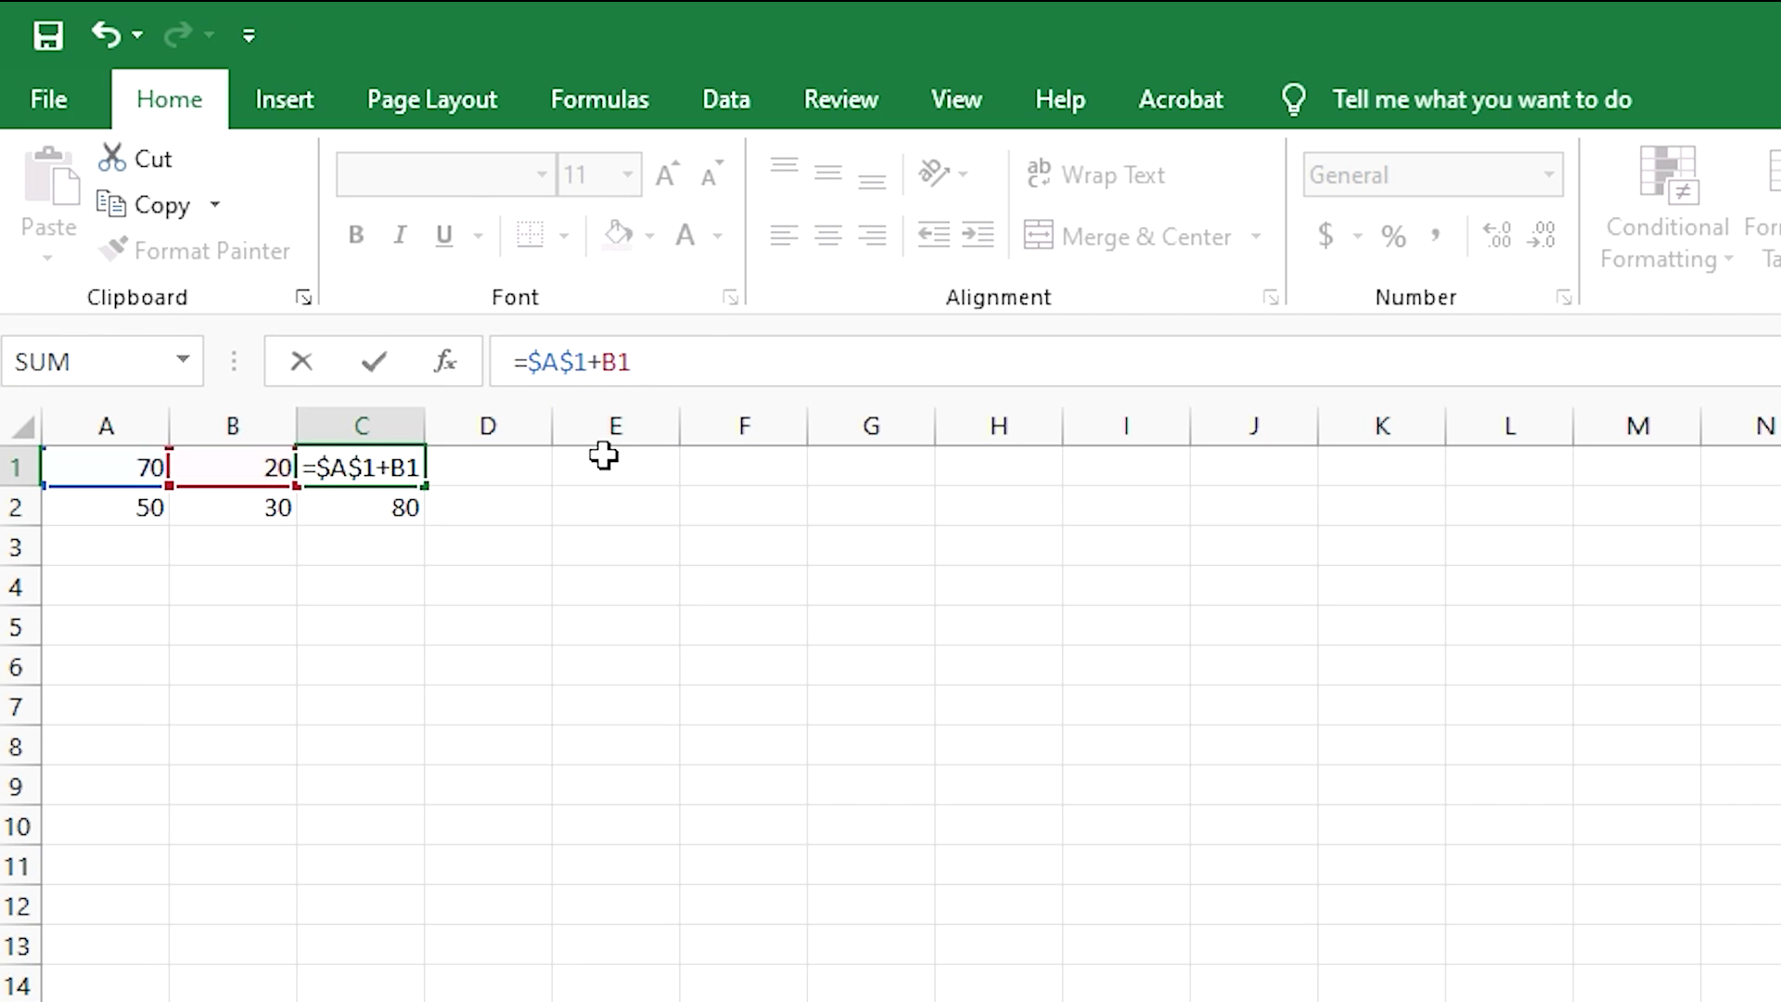
{"action": "key", "text": "Return"}
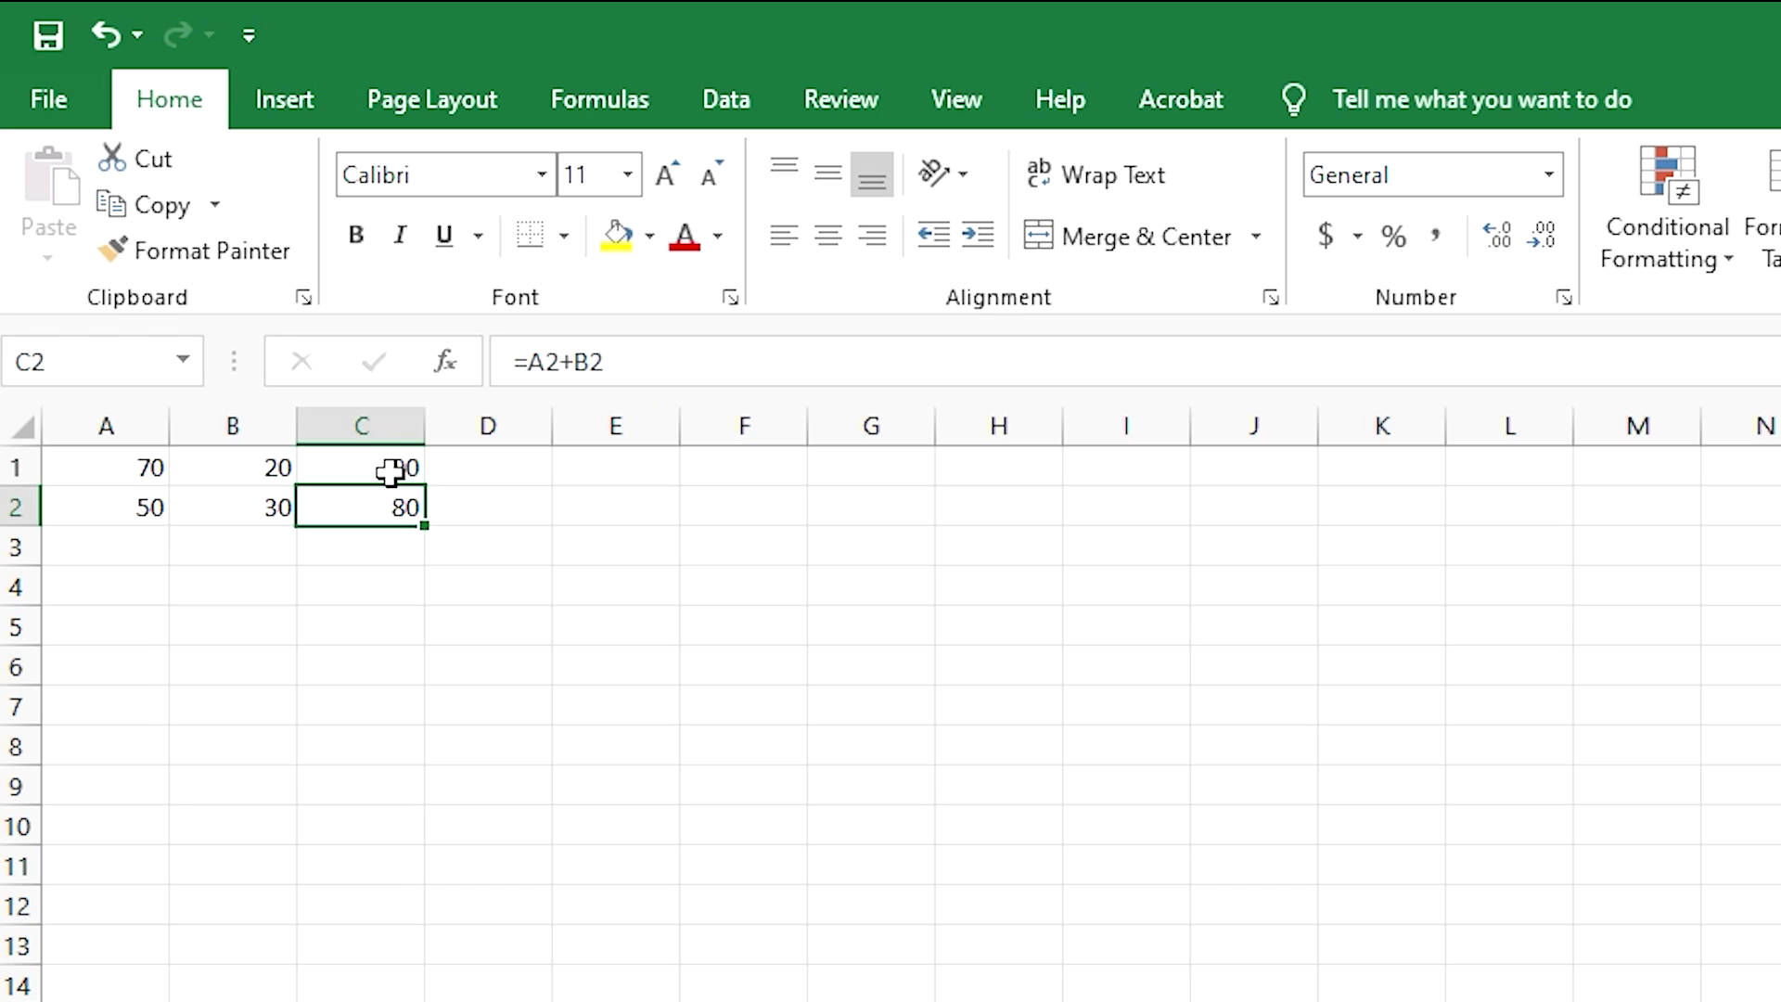
{"action": "left_click", "coordinate": [390, 469]}
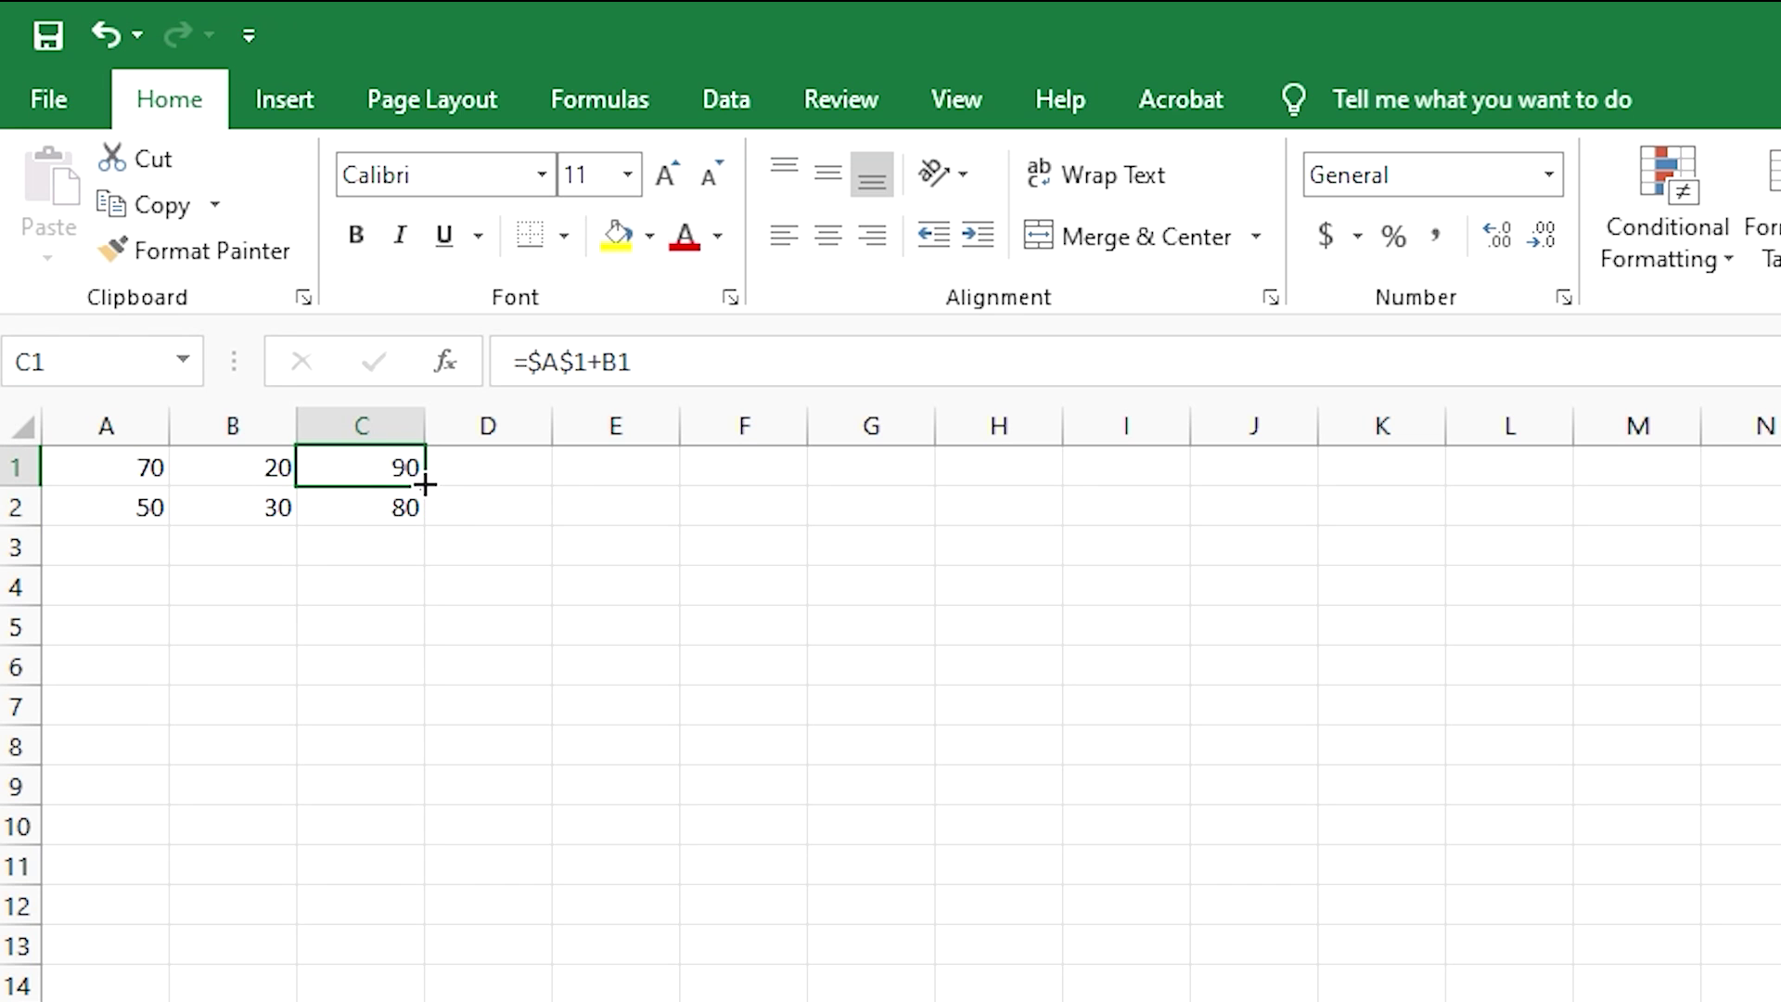
{"action": "left_click_drag", "start_coordinate": [425, 484], "coordinate": [425, 521]}
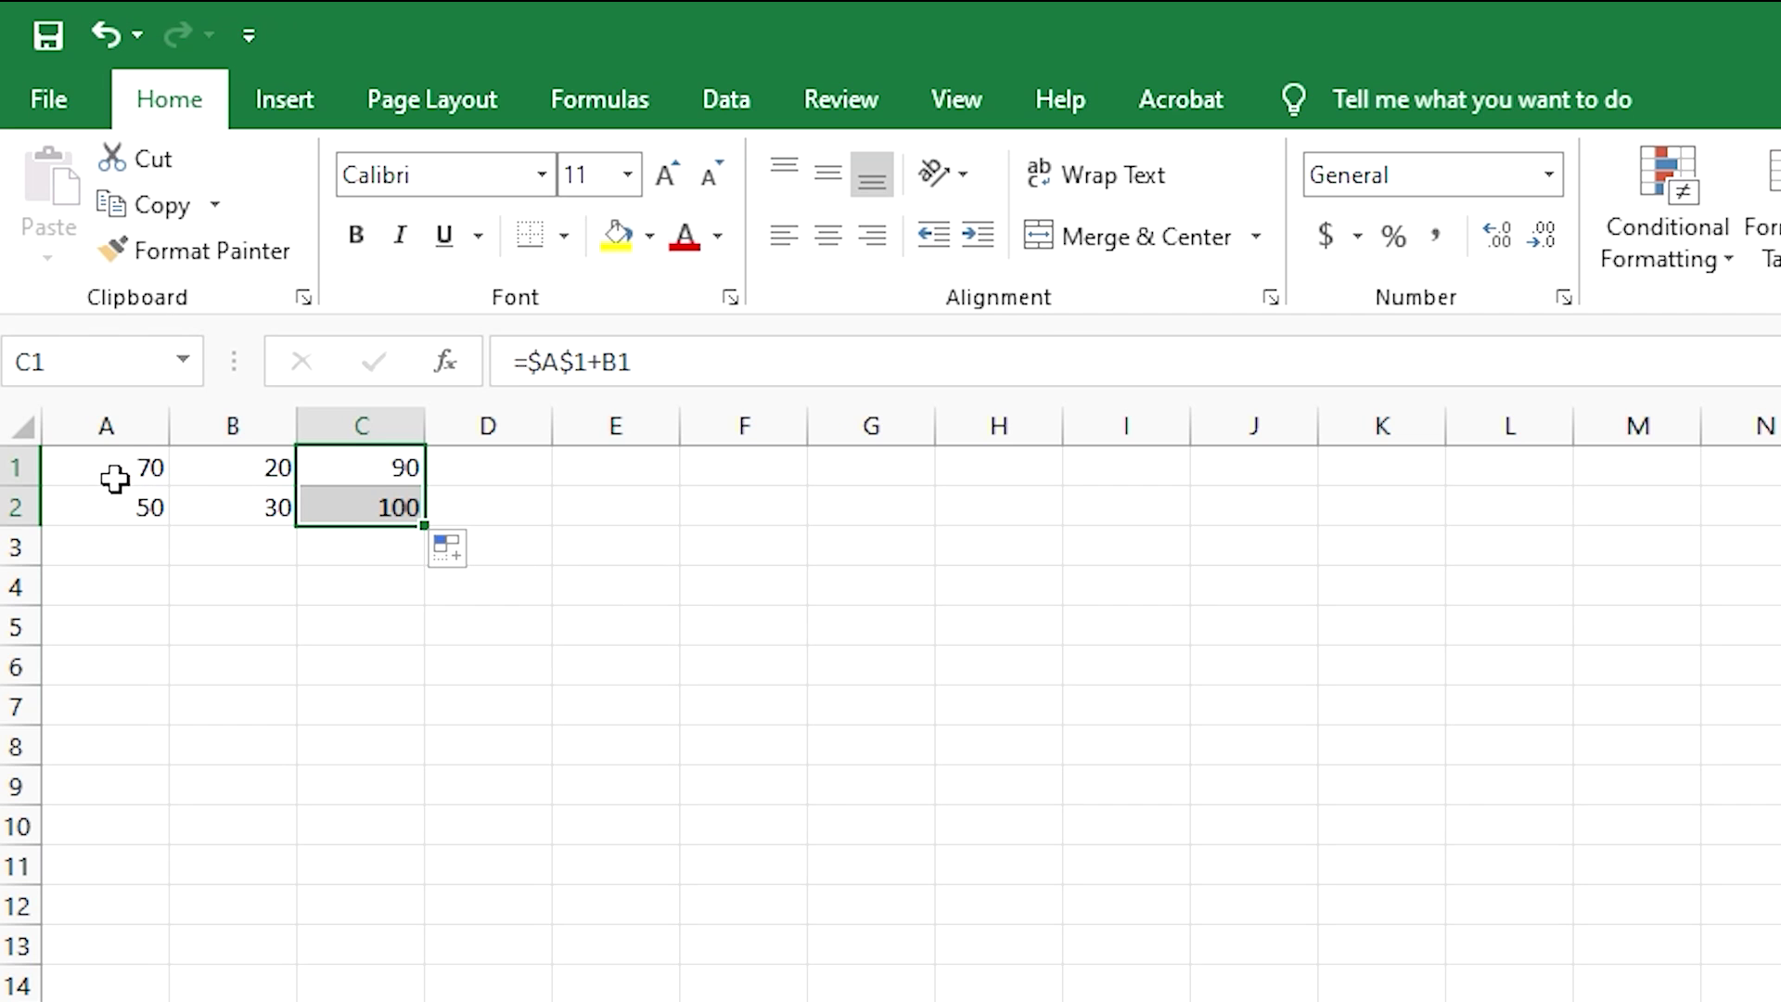
{"action": "left_click", "coordinate": [85, 466]}
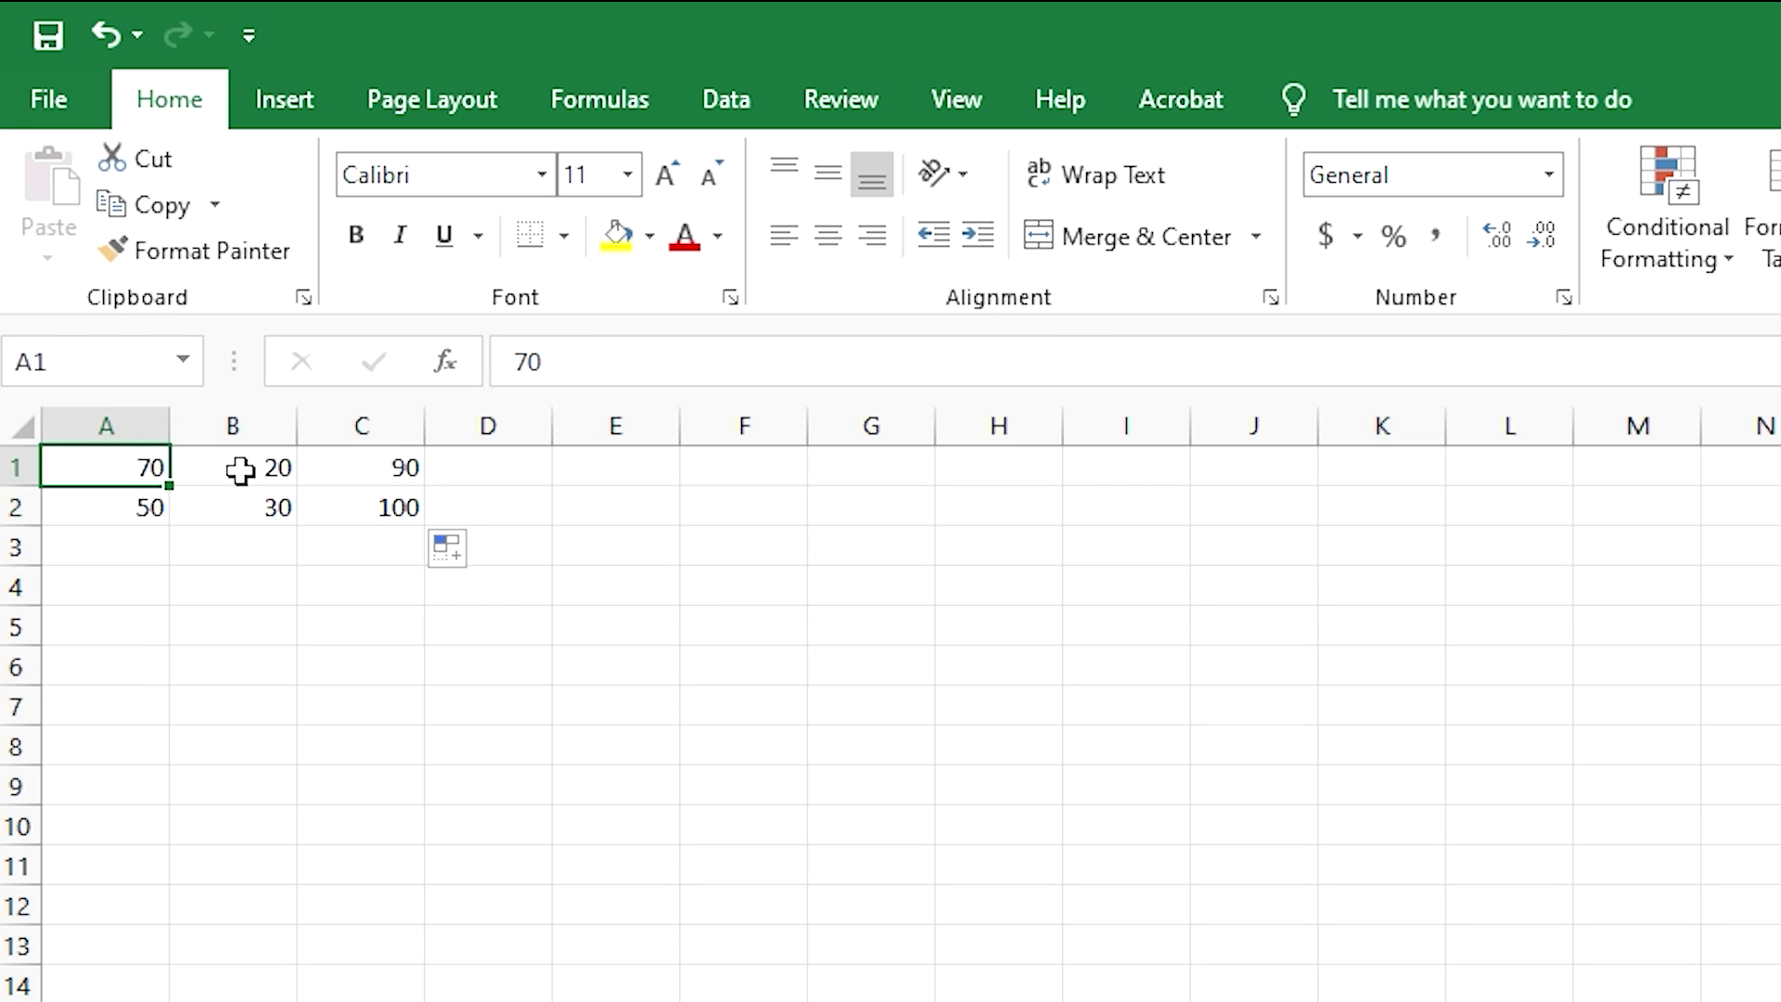
{"action": "left_click", "coordinate": [240, 466]}
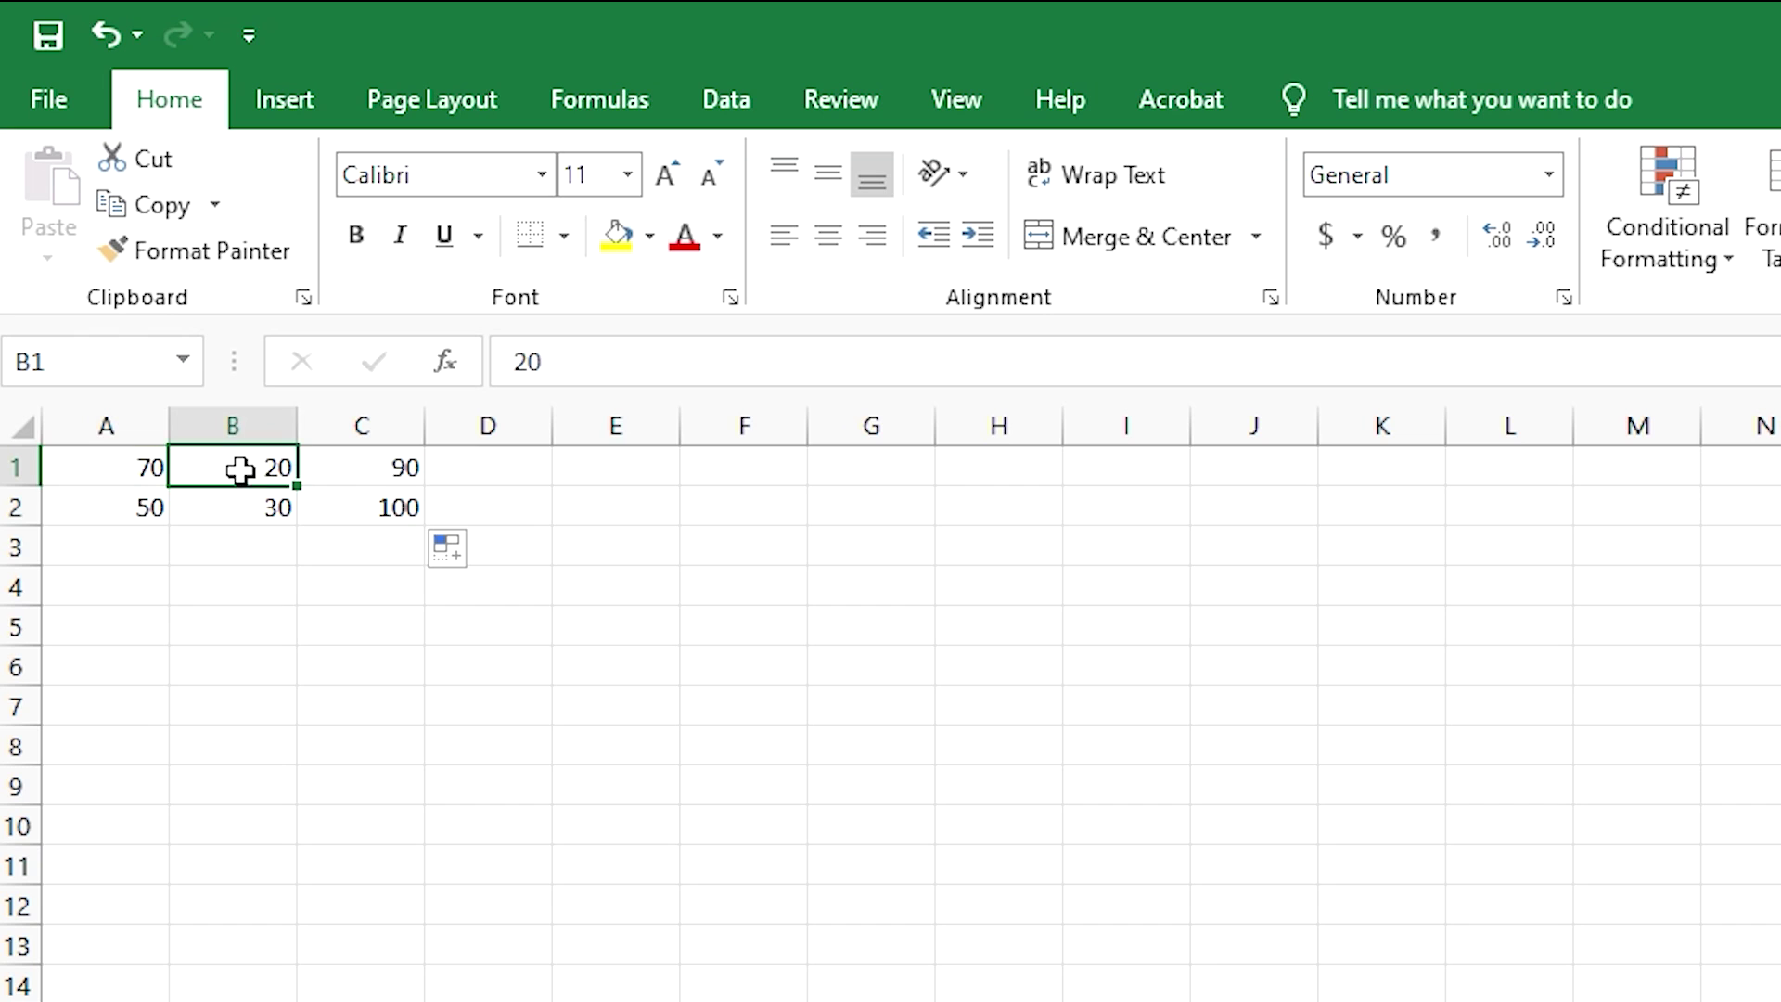
{"action": "left_click", "coordinate": [381, 509]}
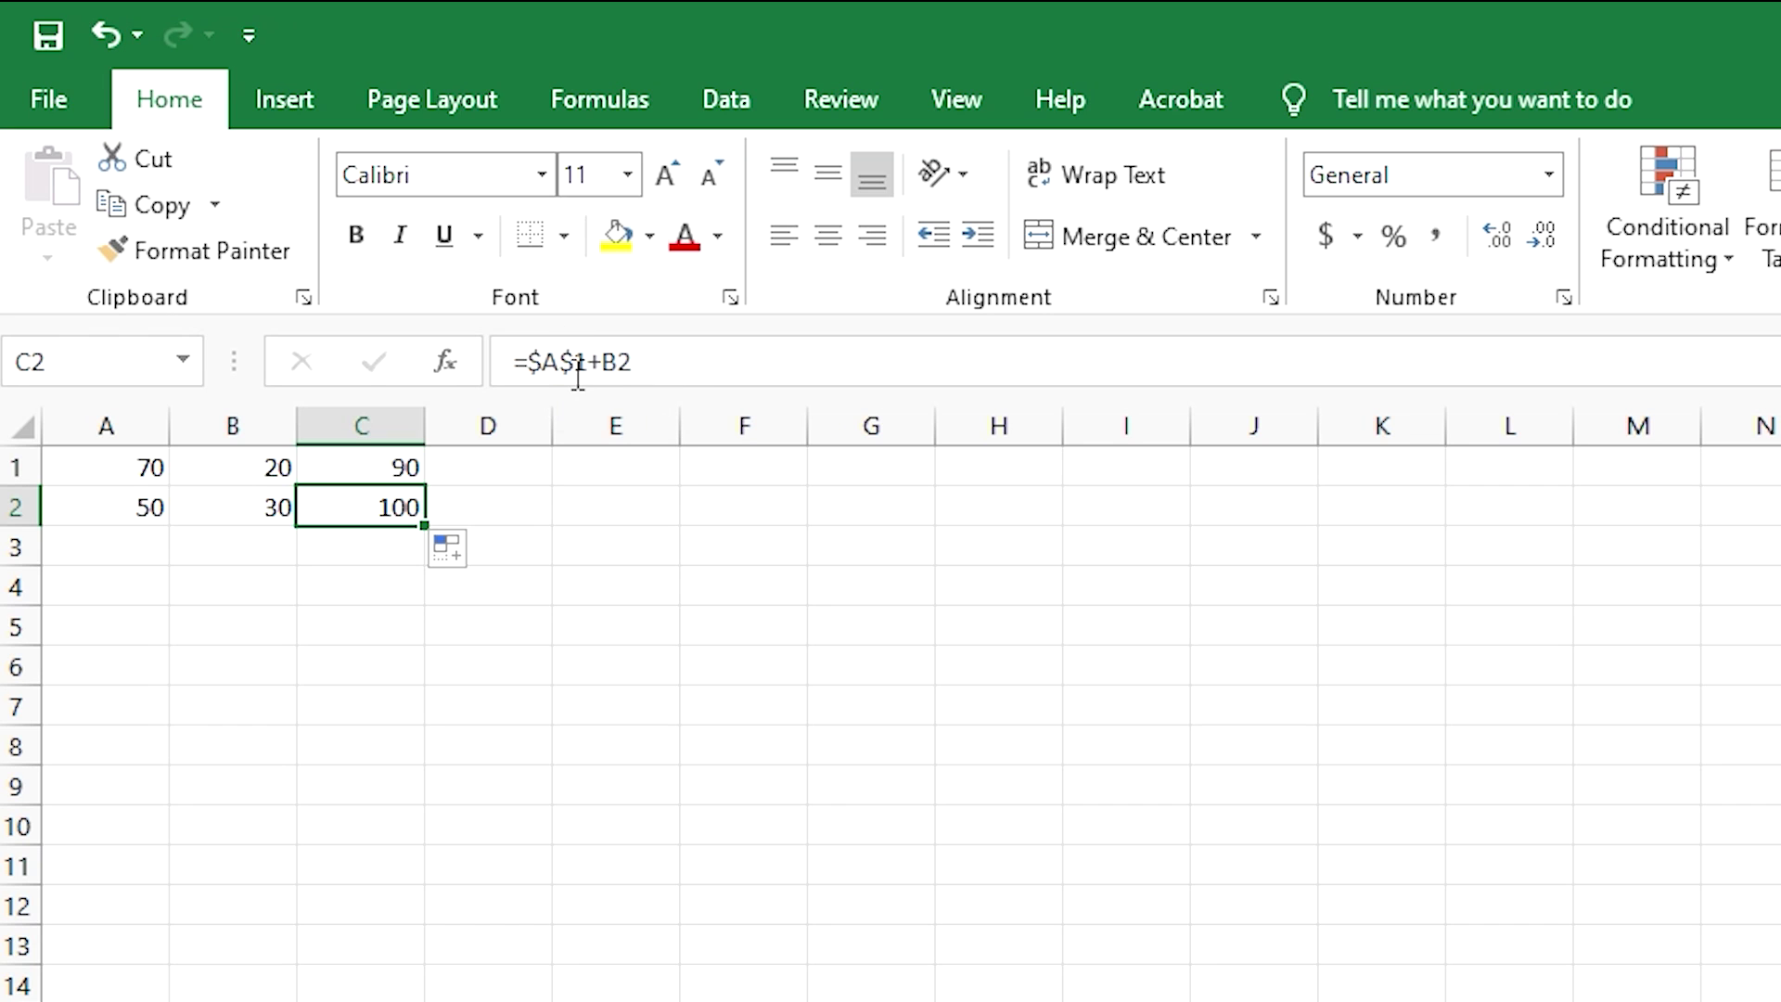
- Select cell A1 on the formula sheet
{"action": "left_click", "coordinate": [146, 468]}
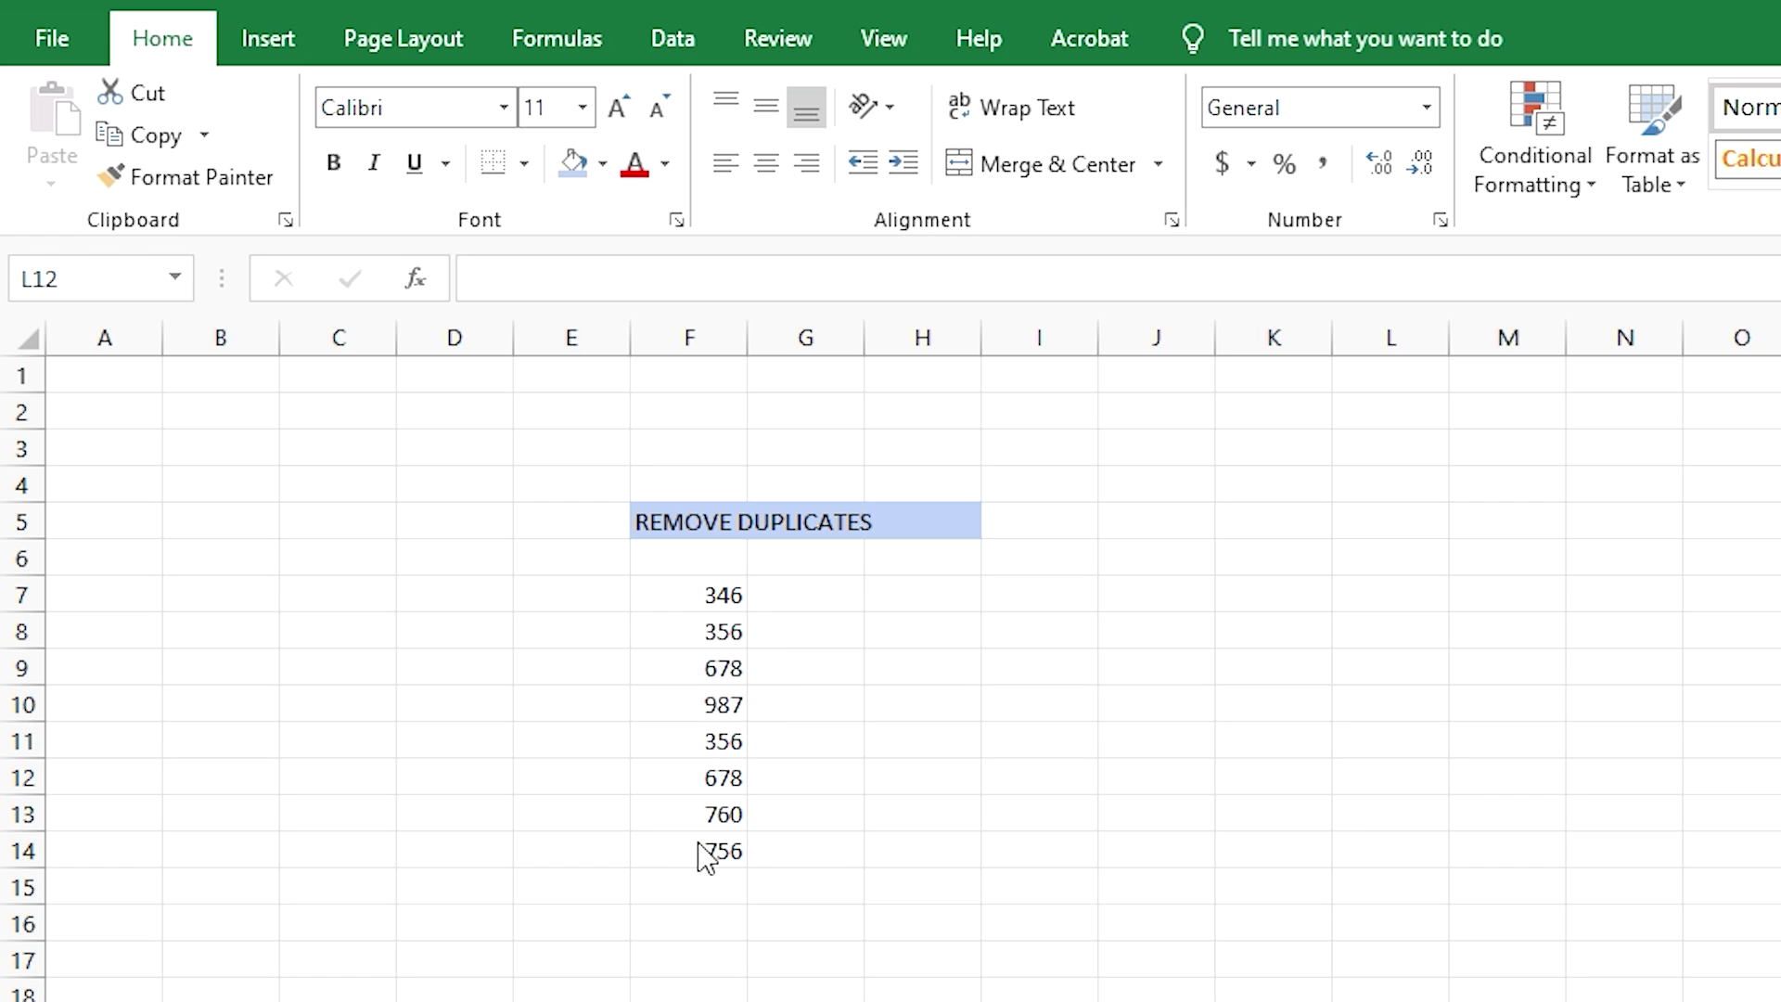
- Run Data > Remove Duplicates on F7:F14, keeping six unique numbers
{"action": "left_click", "coordinate": [659, 47]}
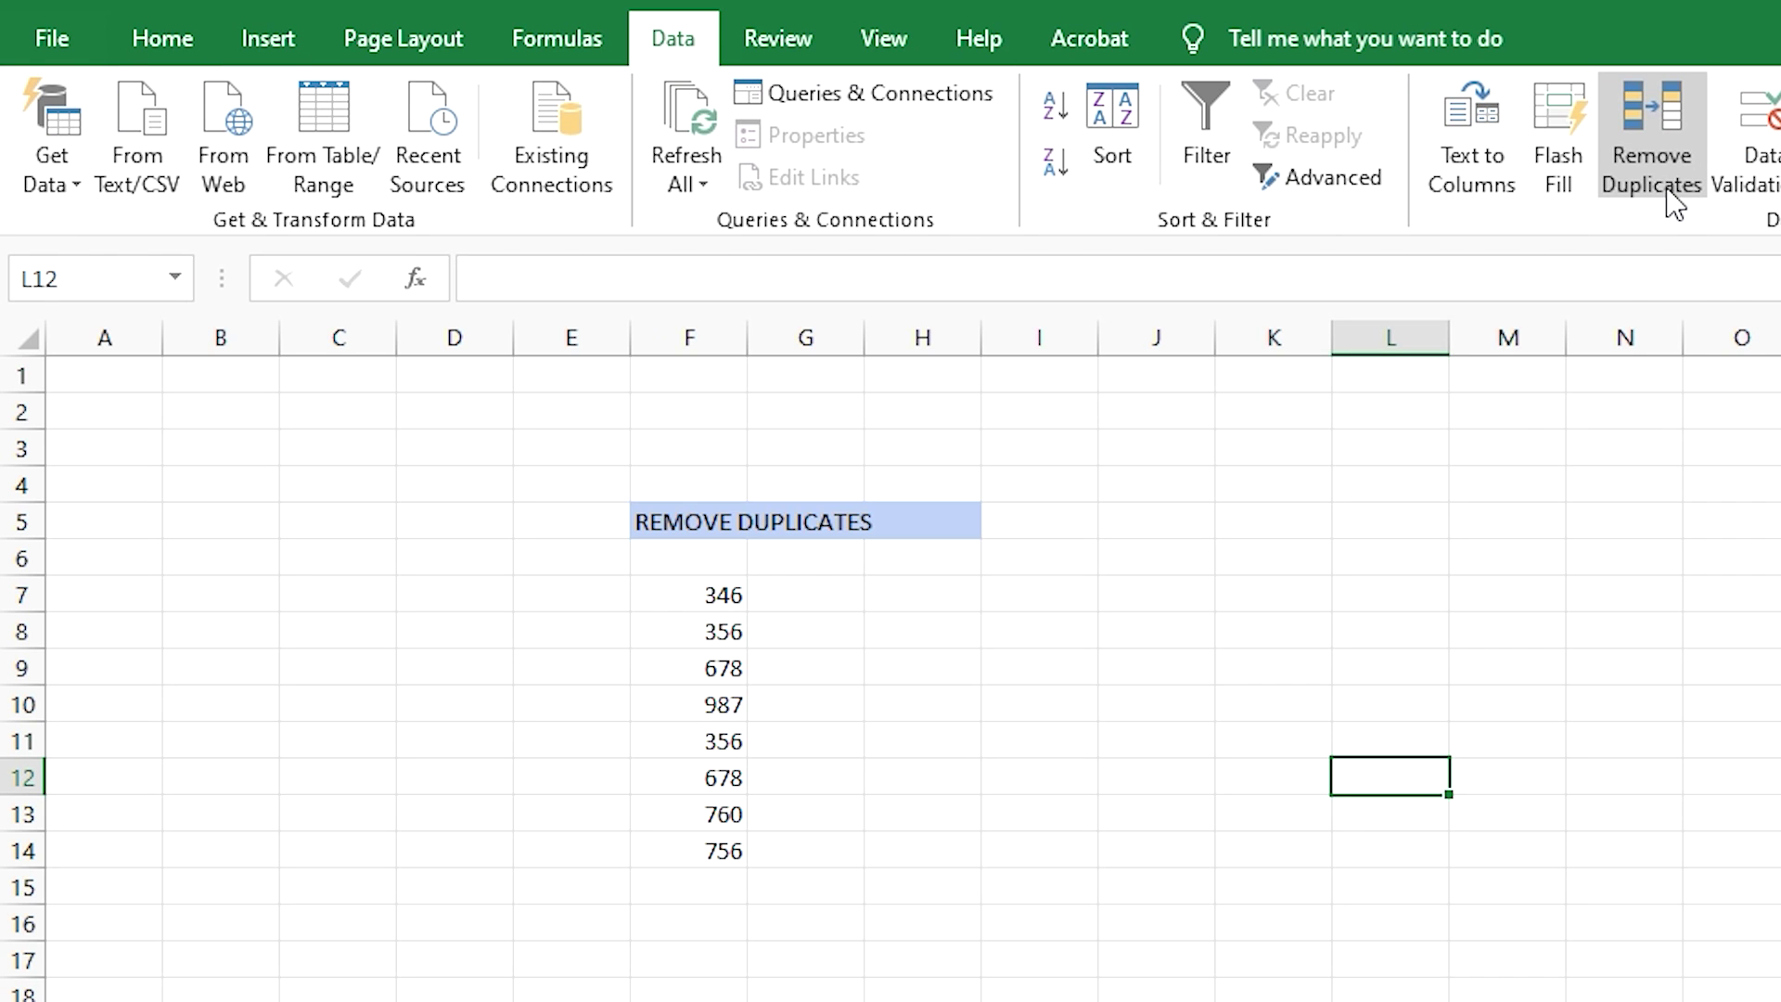
{"action": "left_click", "coordinate": [671, 594]}
{"action": "left_click_drag", "start_coordinate": [672, 593], "coordinate": [666, 847]}
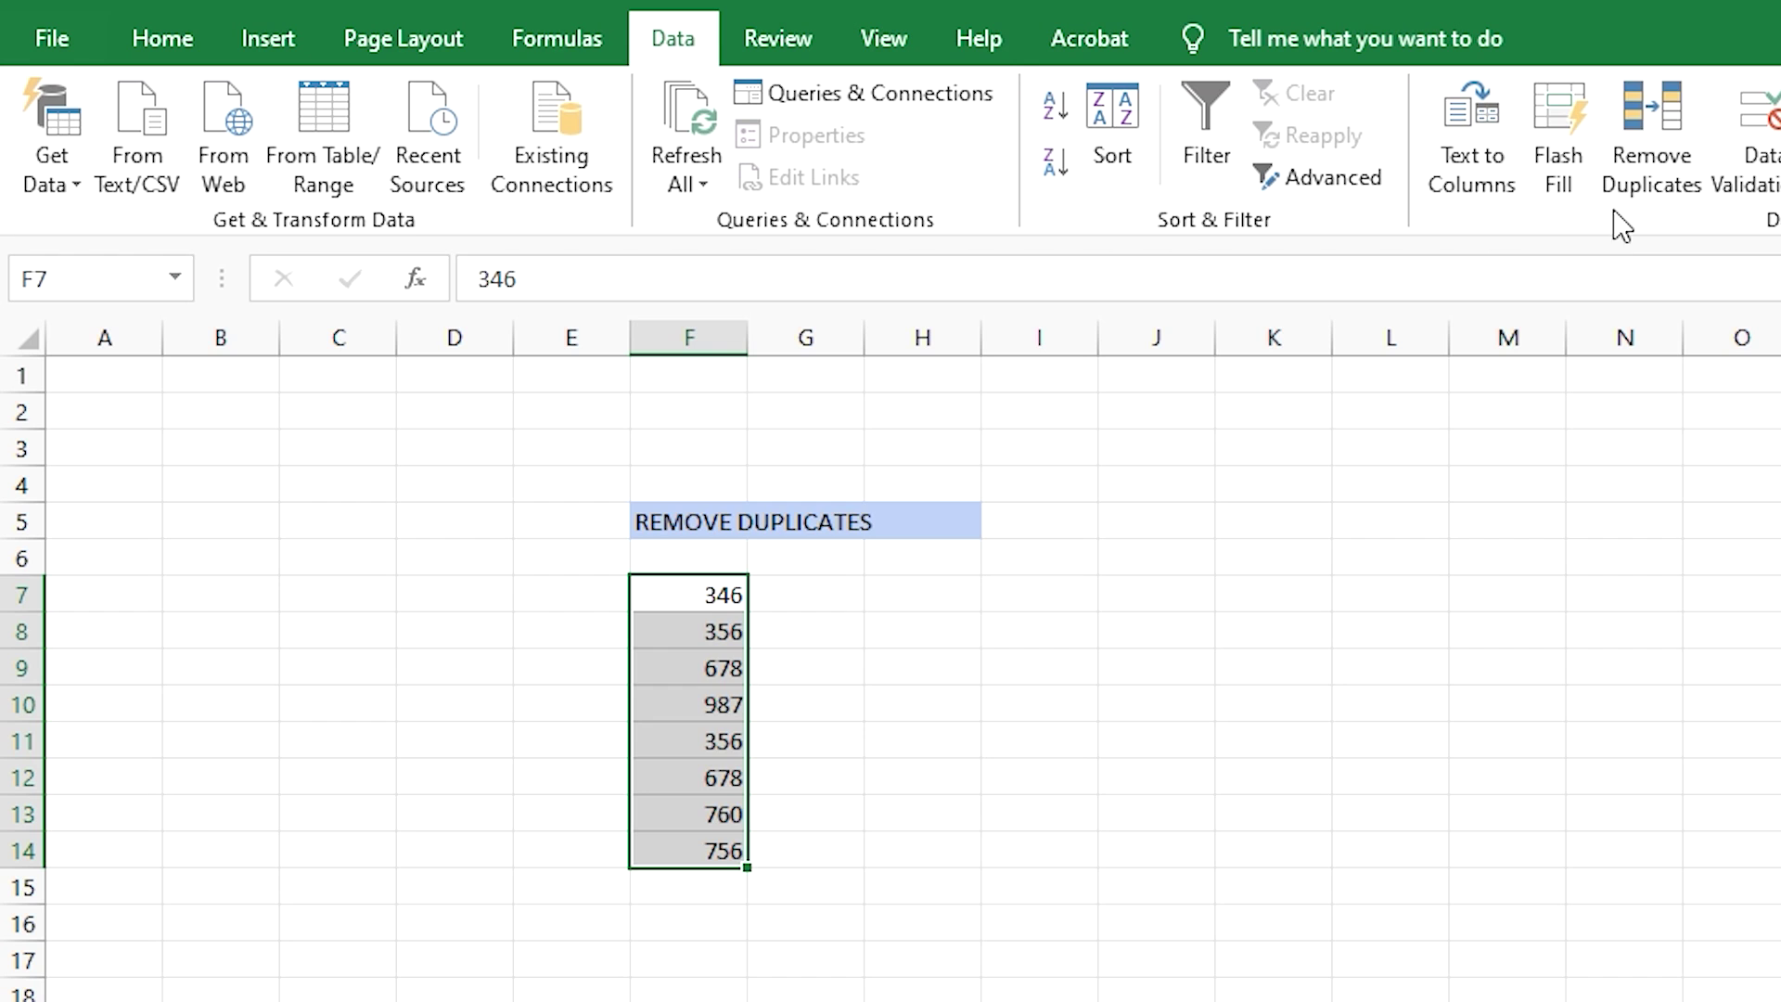
{"action": "left_click", "coordinate": [1647, 186]}
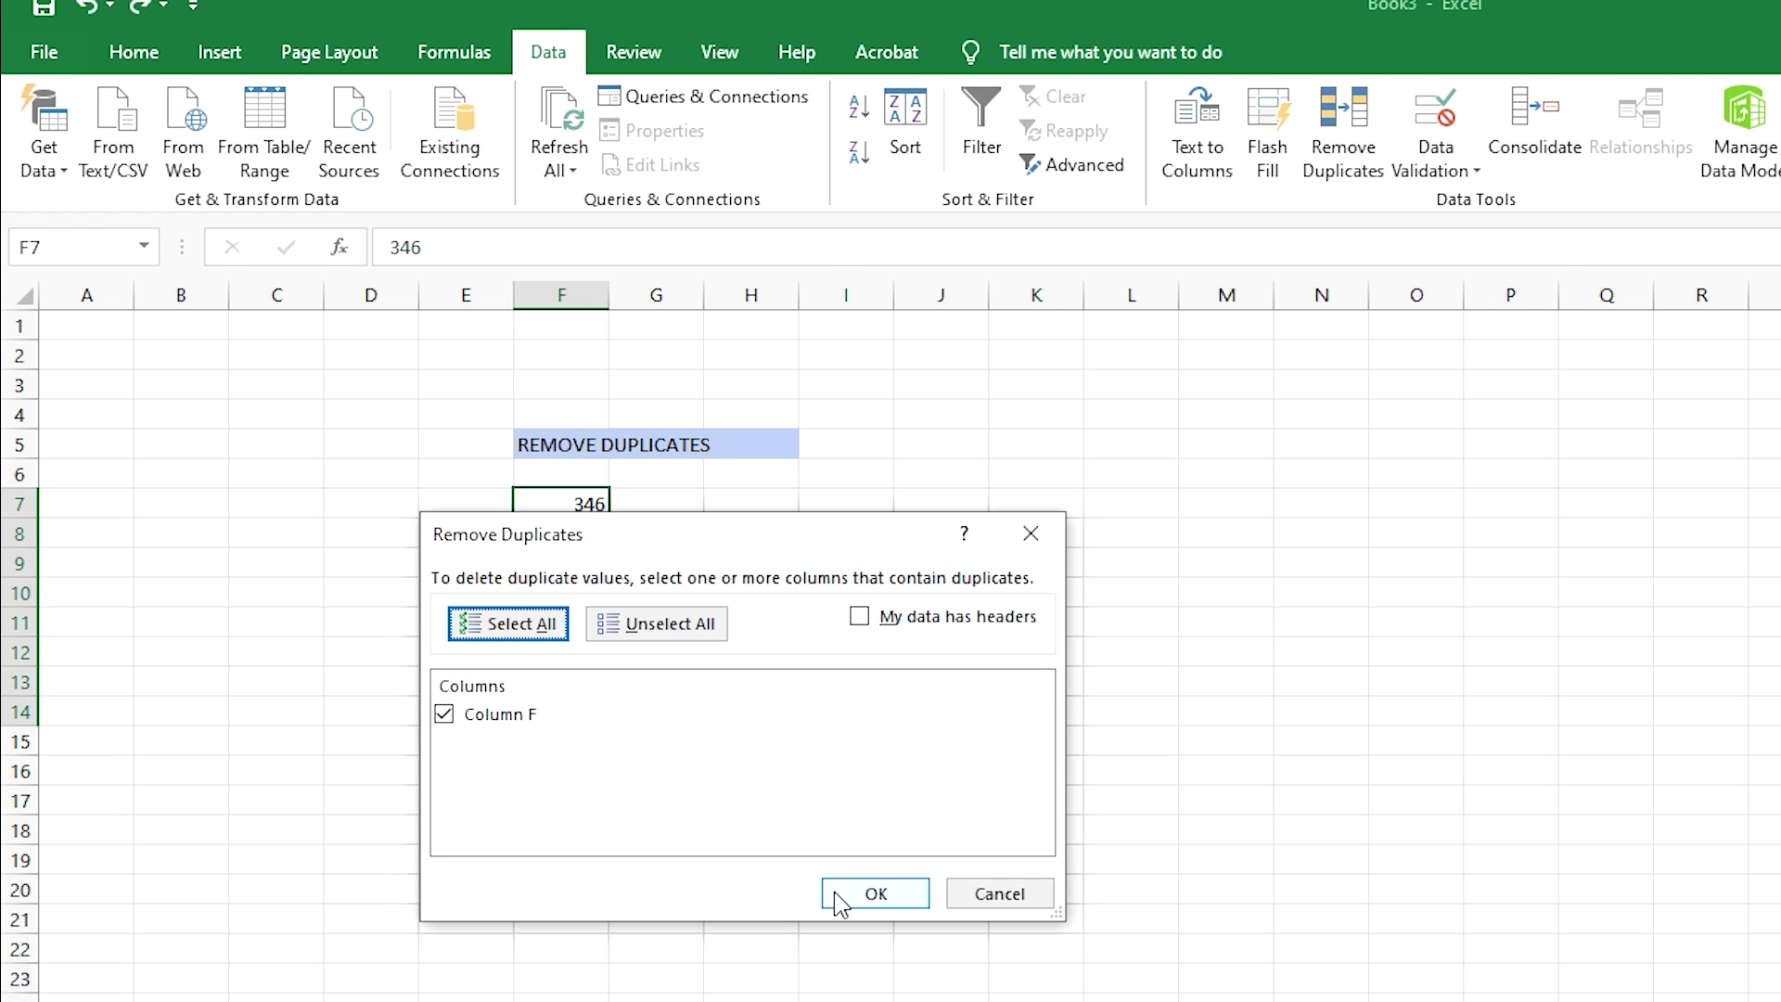
{"action": "left_click", "coordinate": [872, 896]}
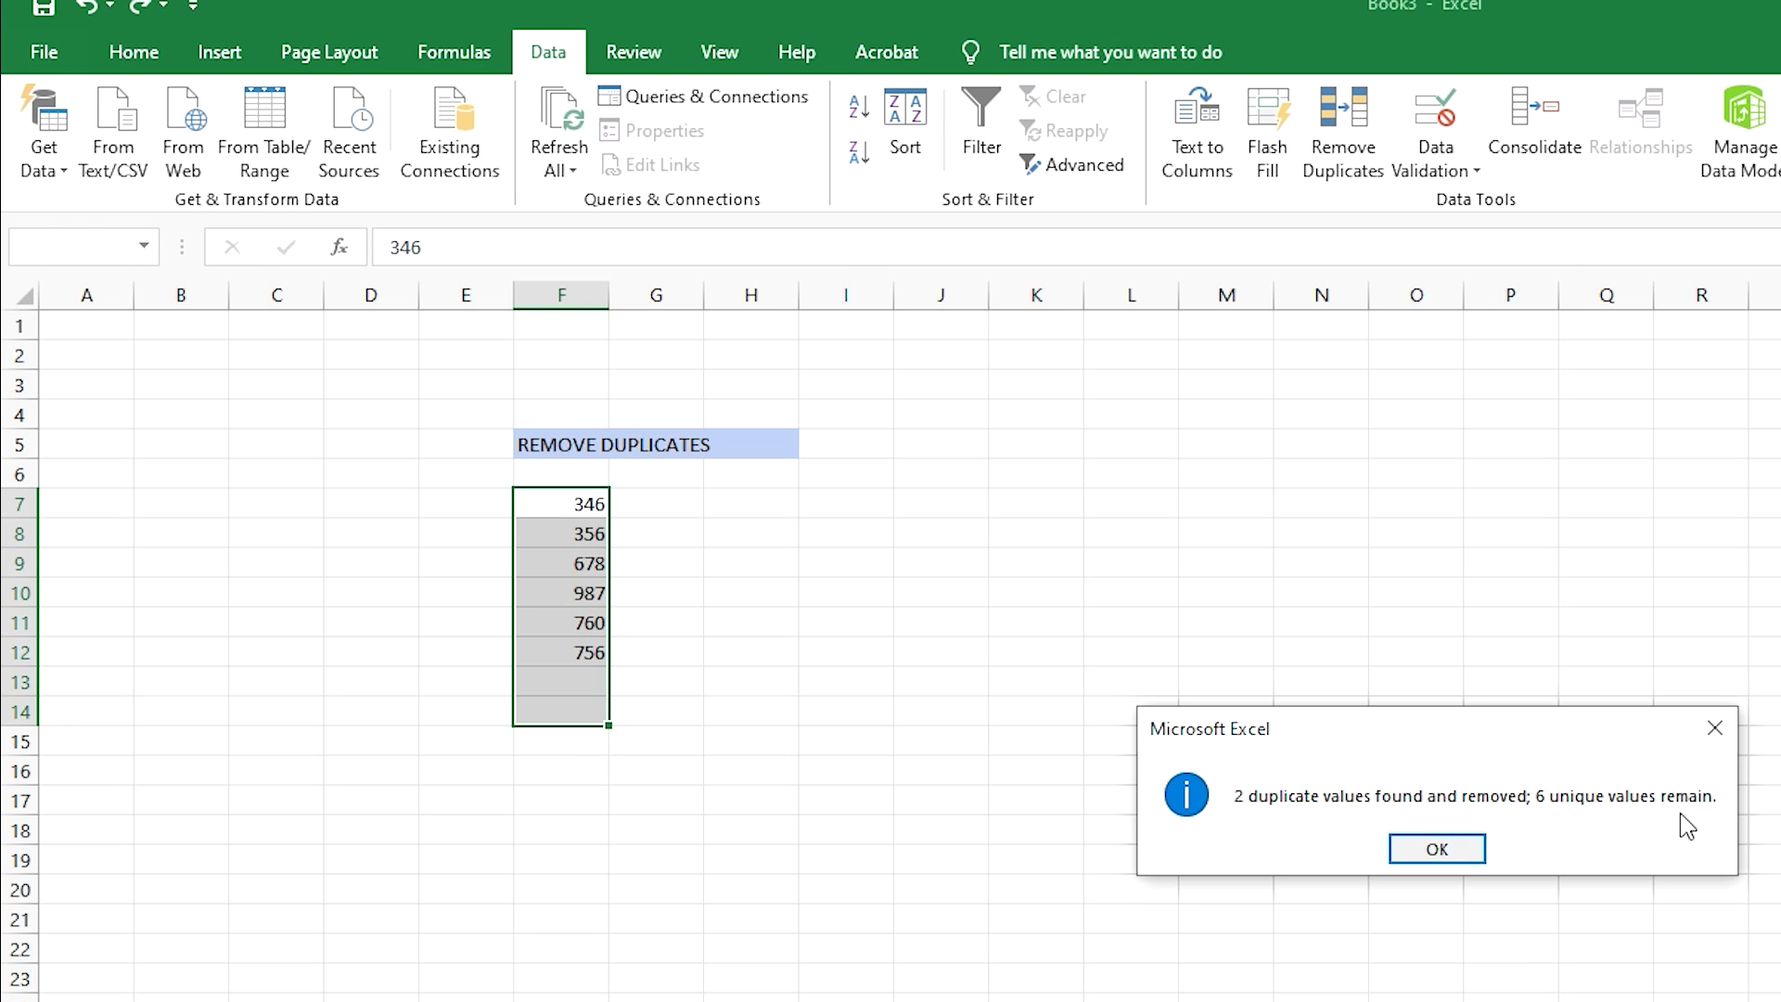
{"action": "left_click", "coordinate": [1439, 849]}
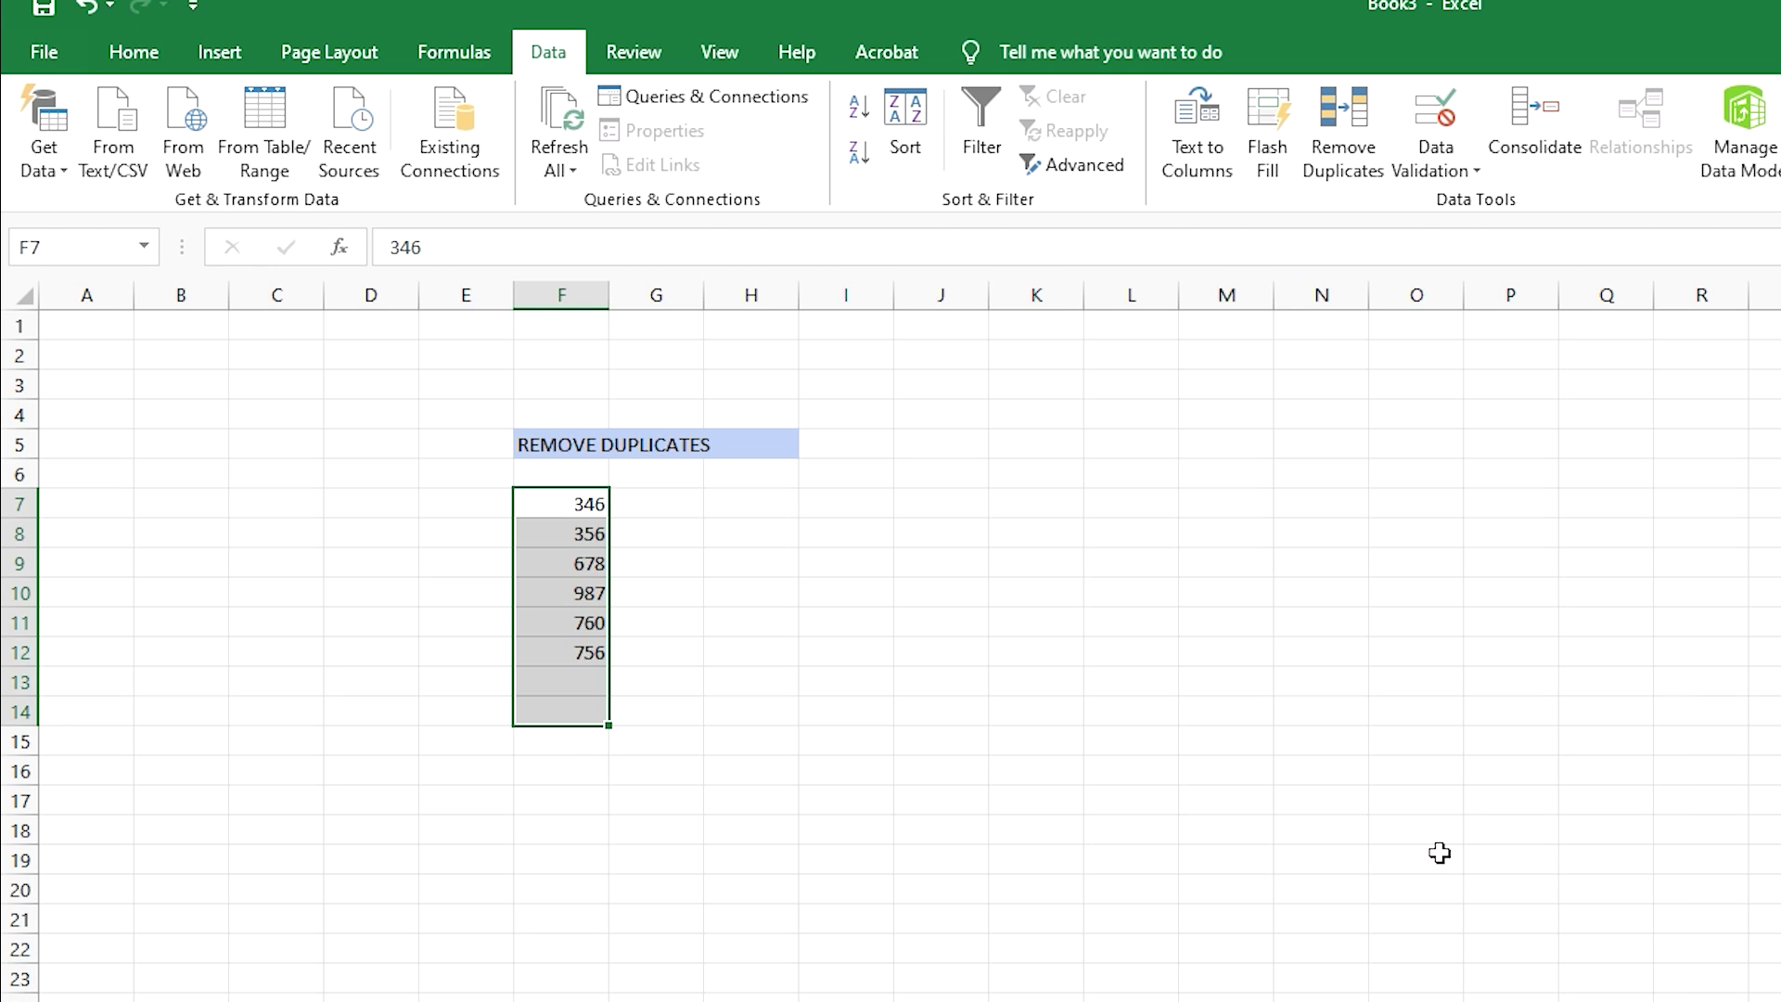
{"action": "left_click", "coordinate": [1438, 853]}
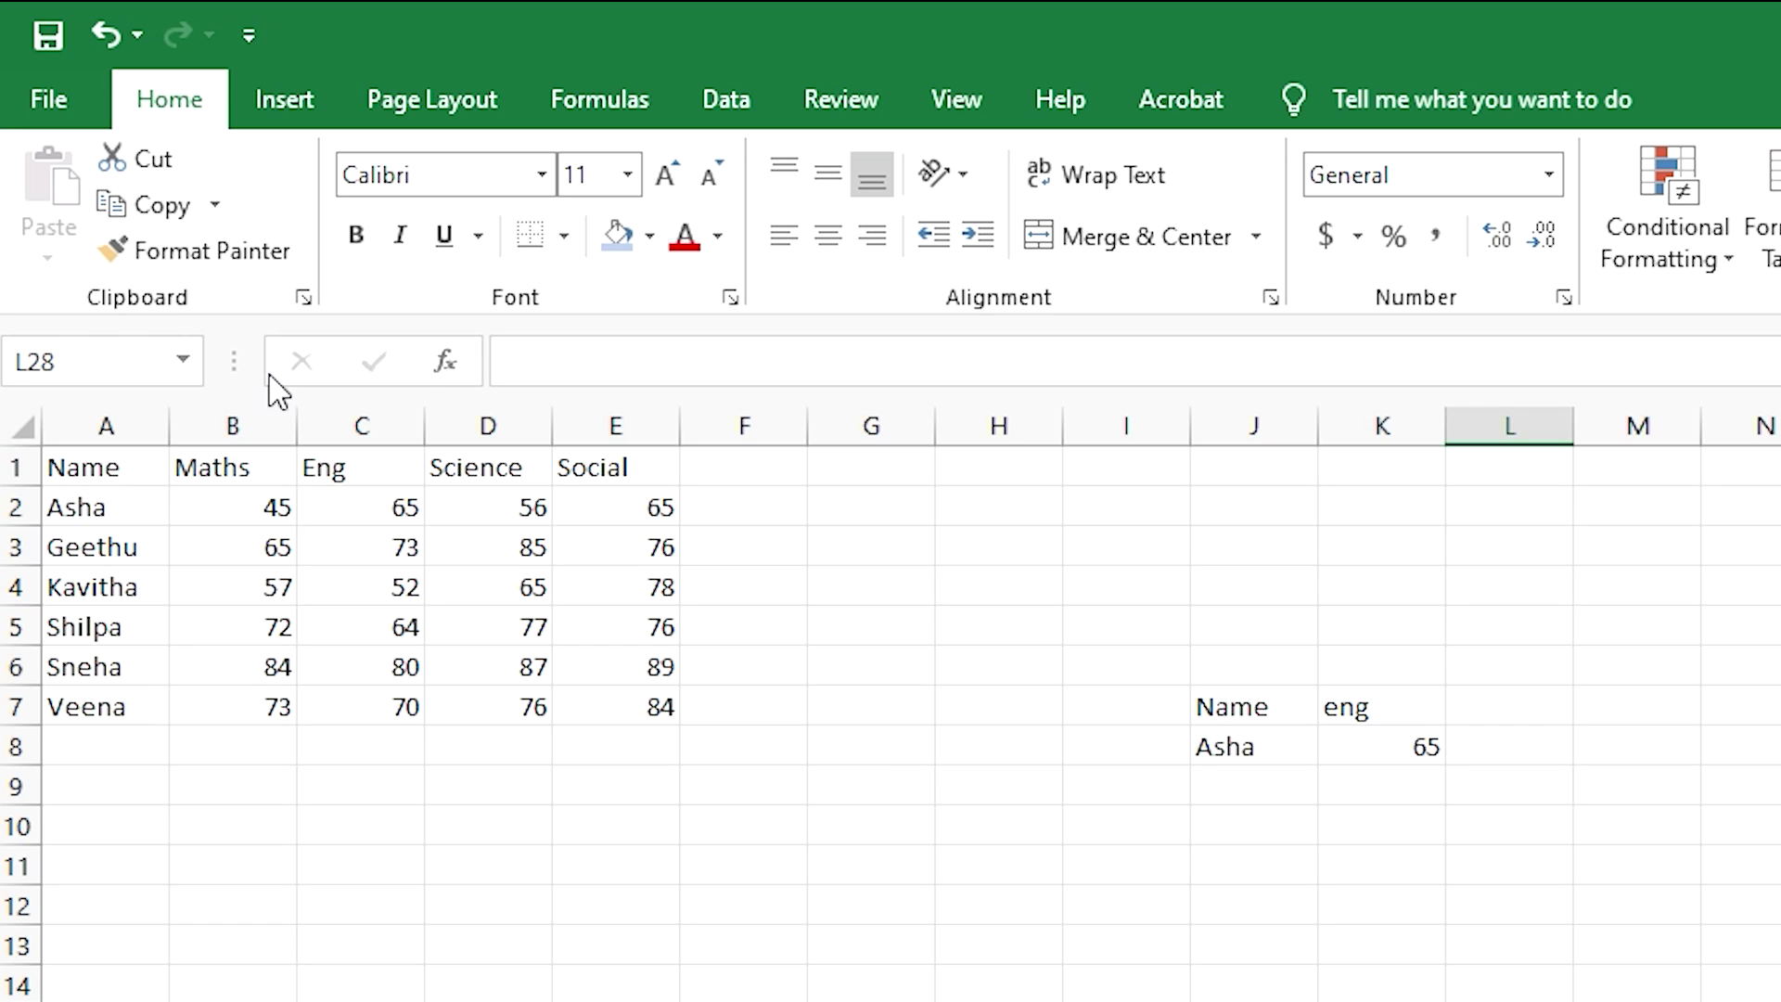
- Encrypt the workbook with a confirmed password via File > Info > Protect Workbook
{"action": "left_click", "coordinate": [69, 86]}
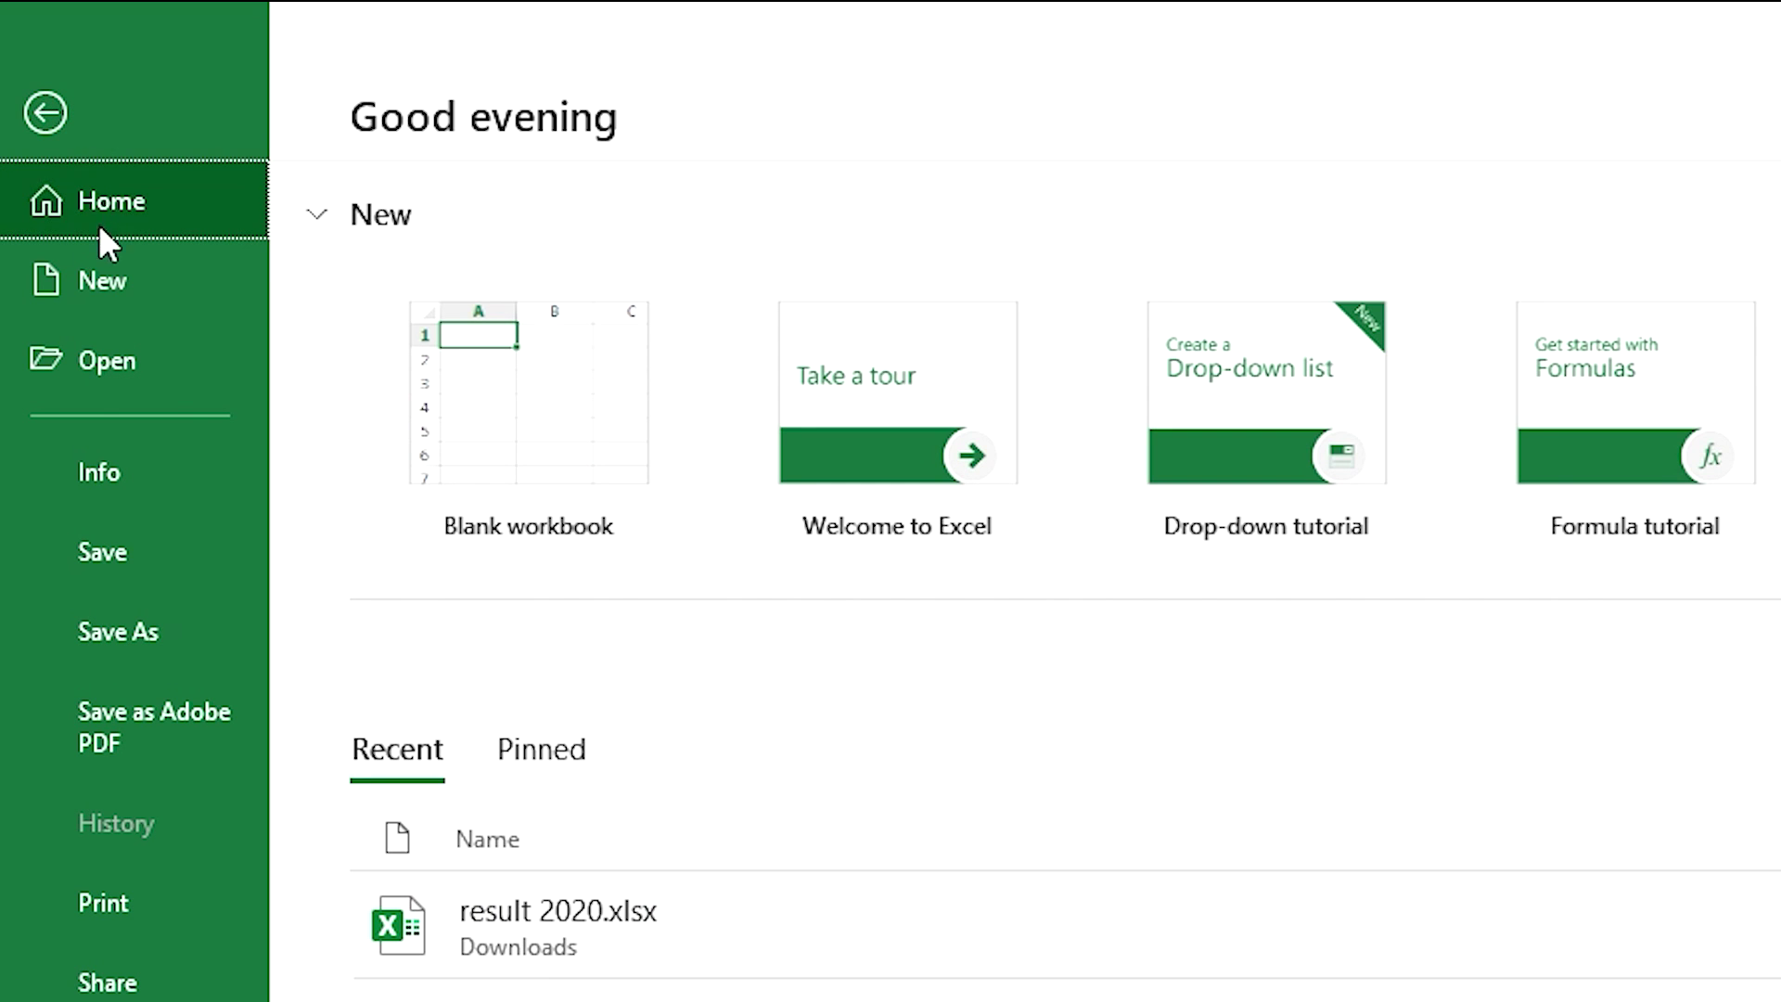
{"action": "left_click", "coordinate": [87, 455]}
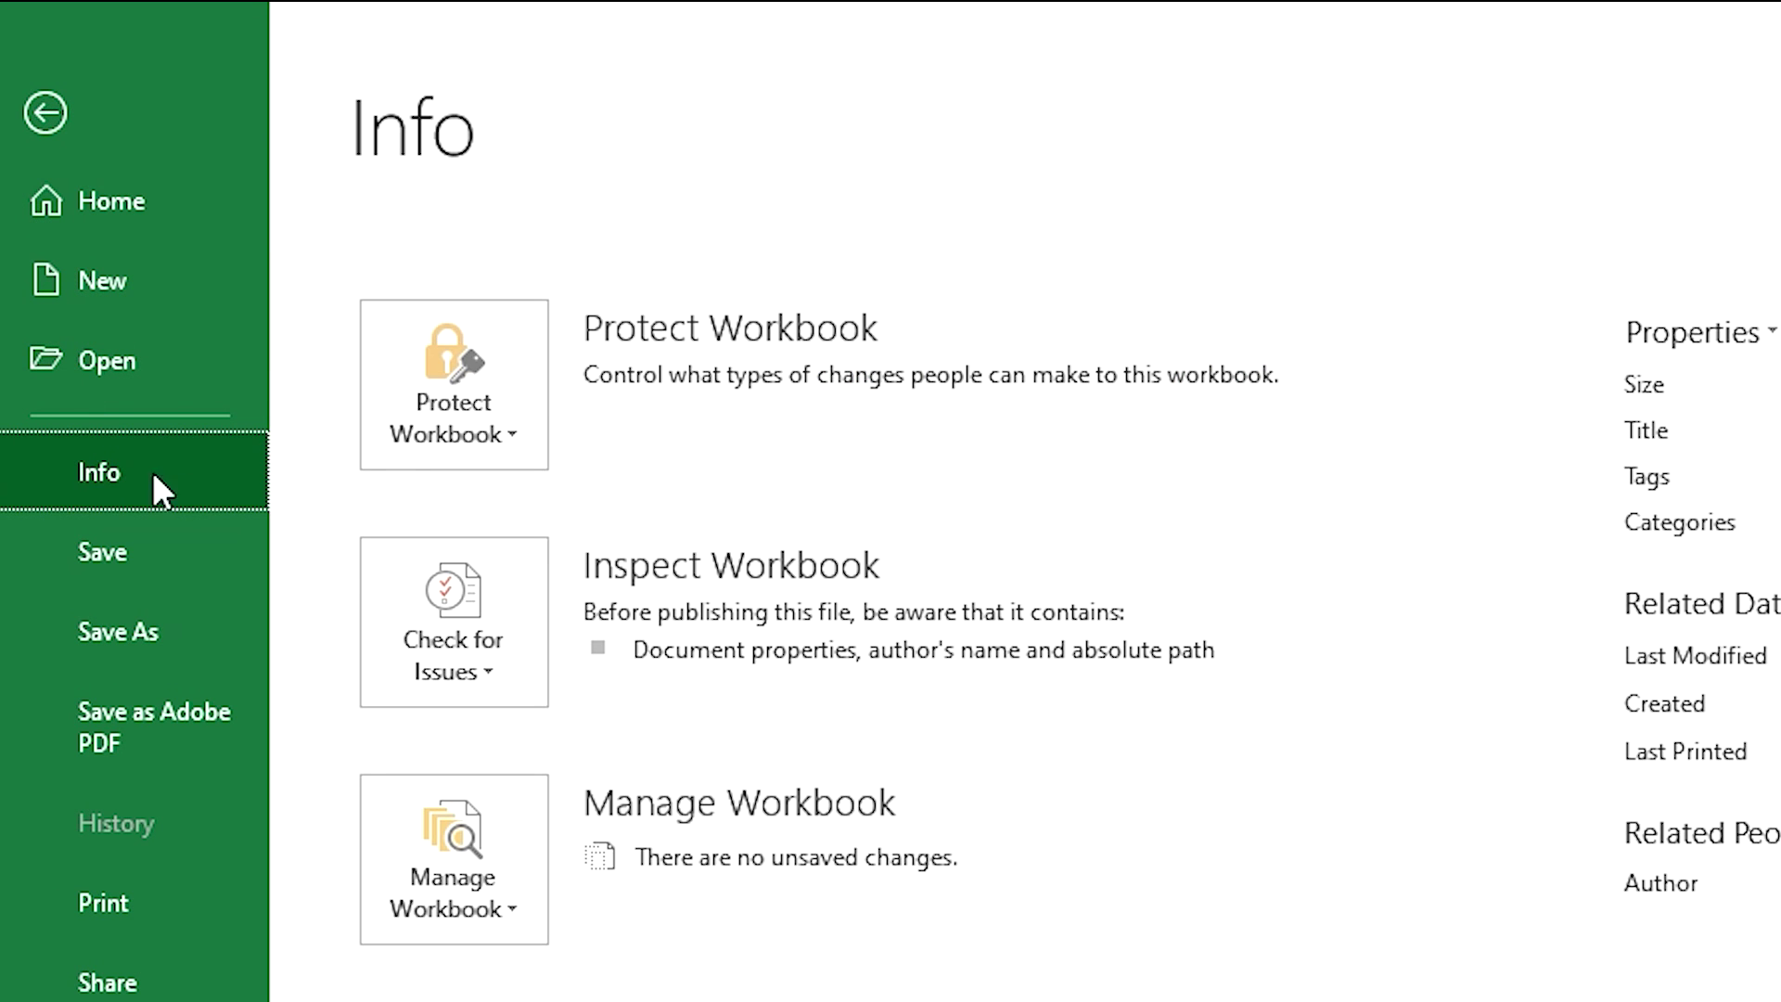
{"action": "left_click", "coordinate": [442, 438]}
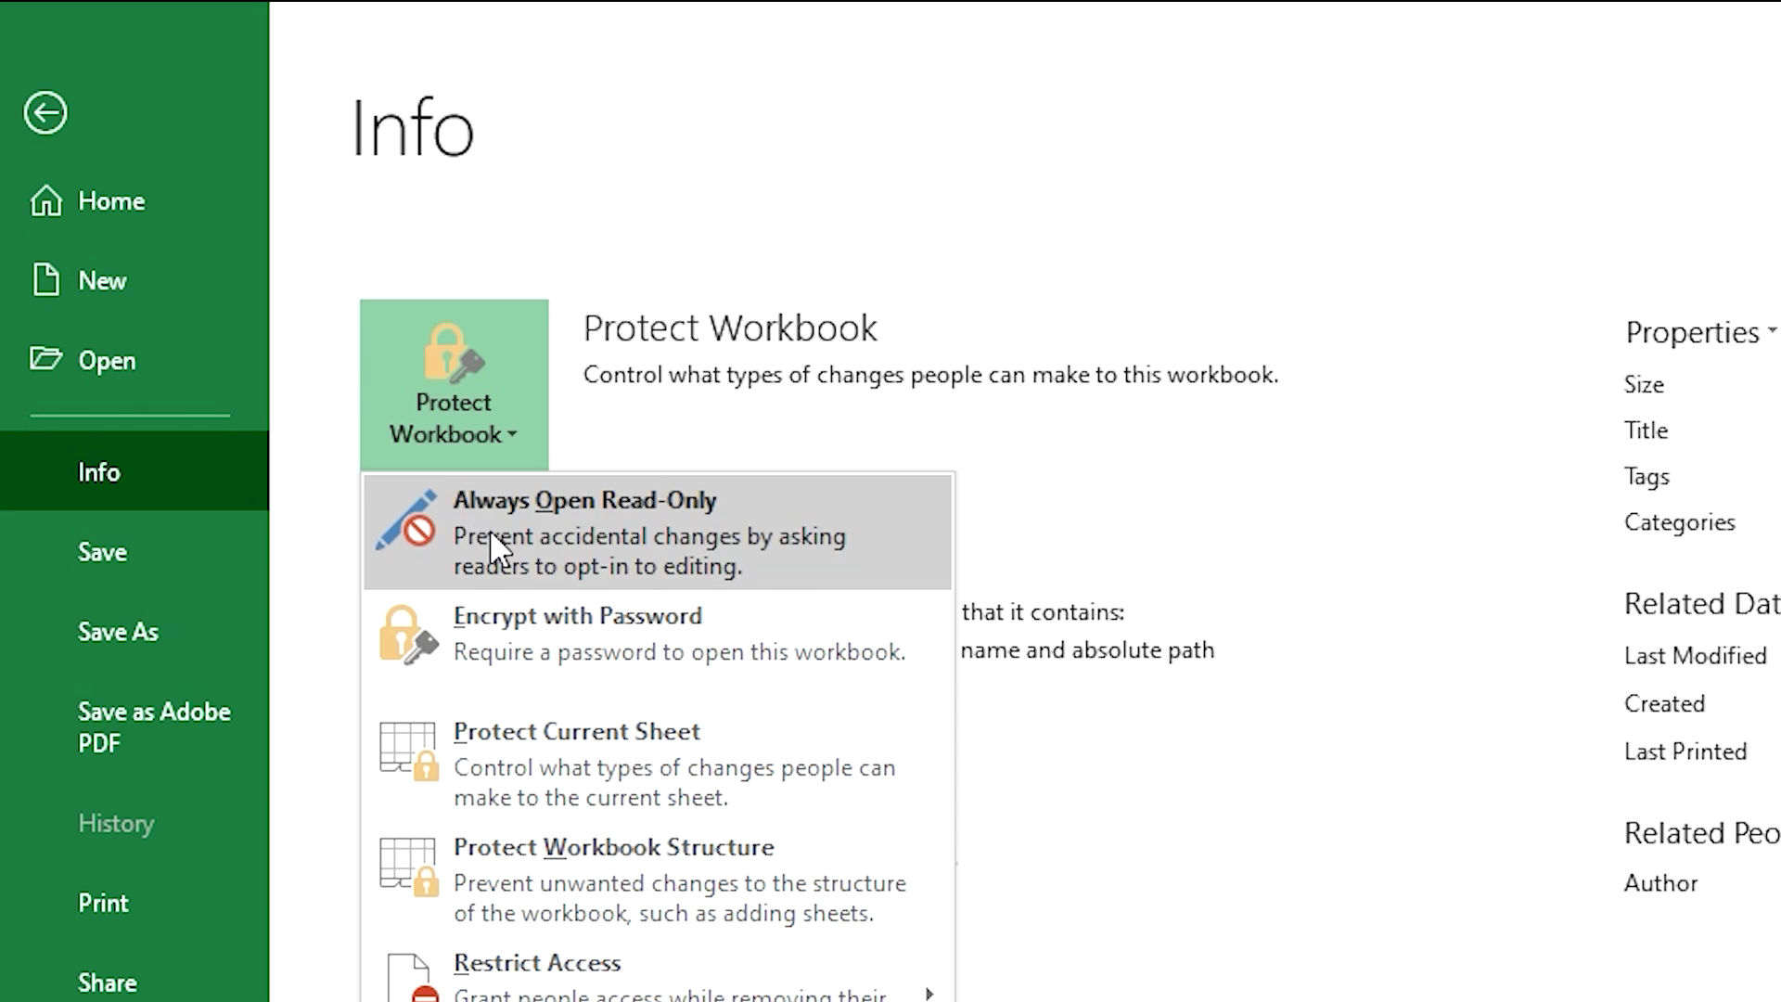
{"action": "left_click", "coordinate": [532, 633]}
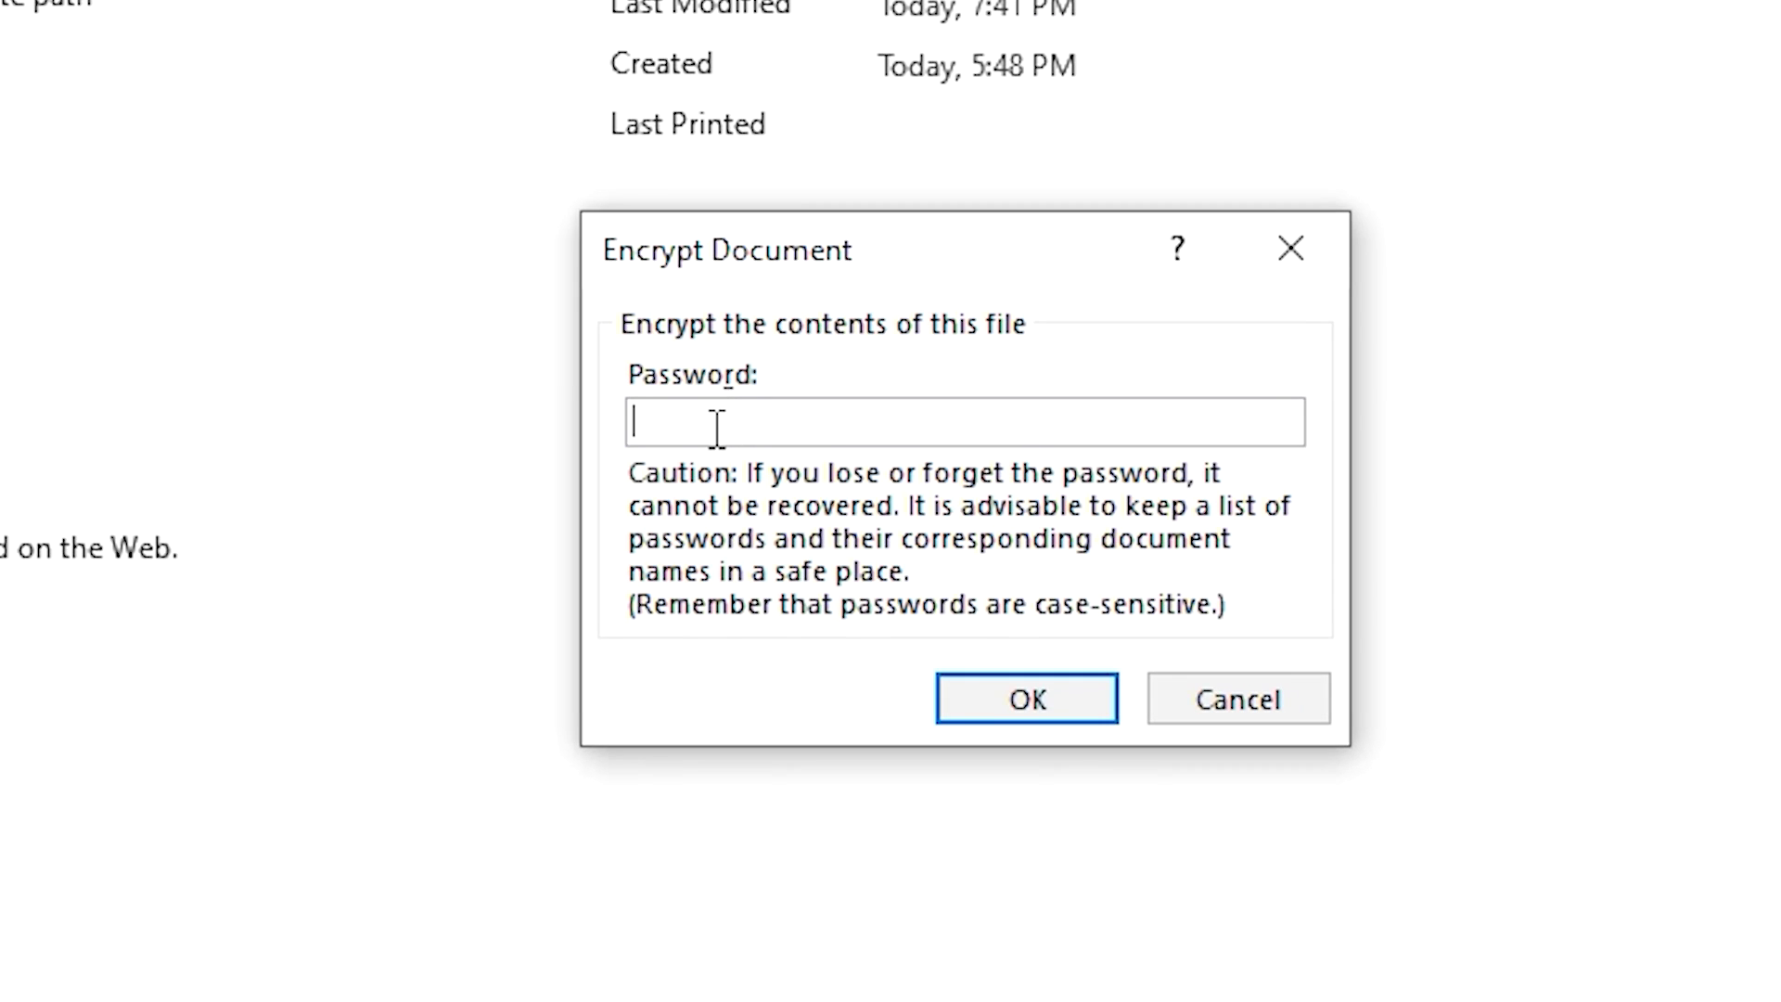
{"action": "type", "text": "•••"}
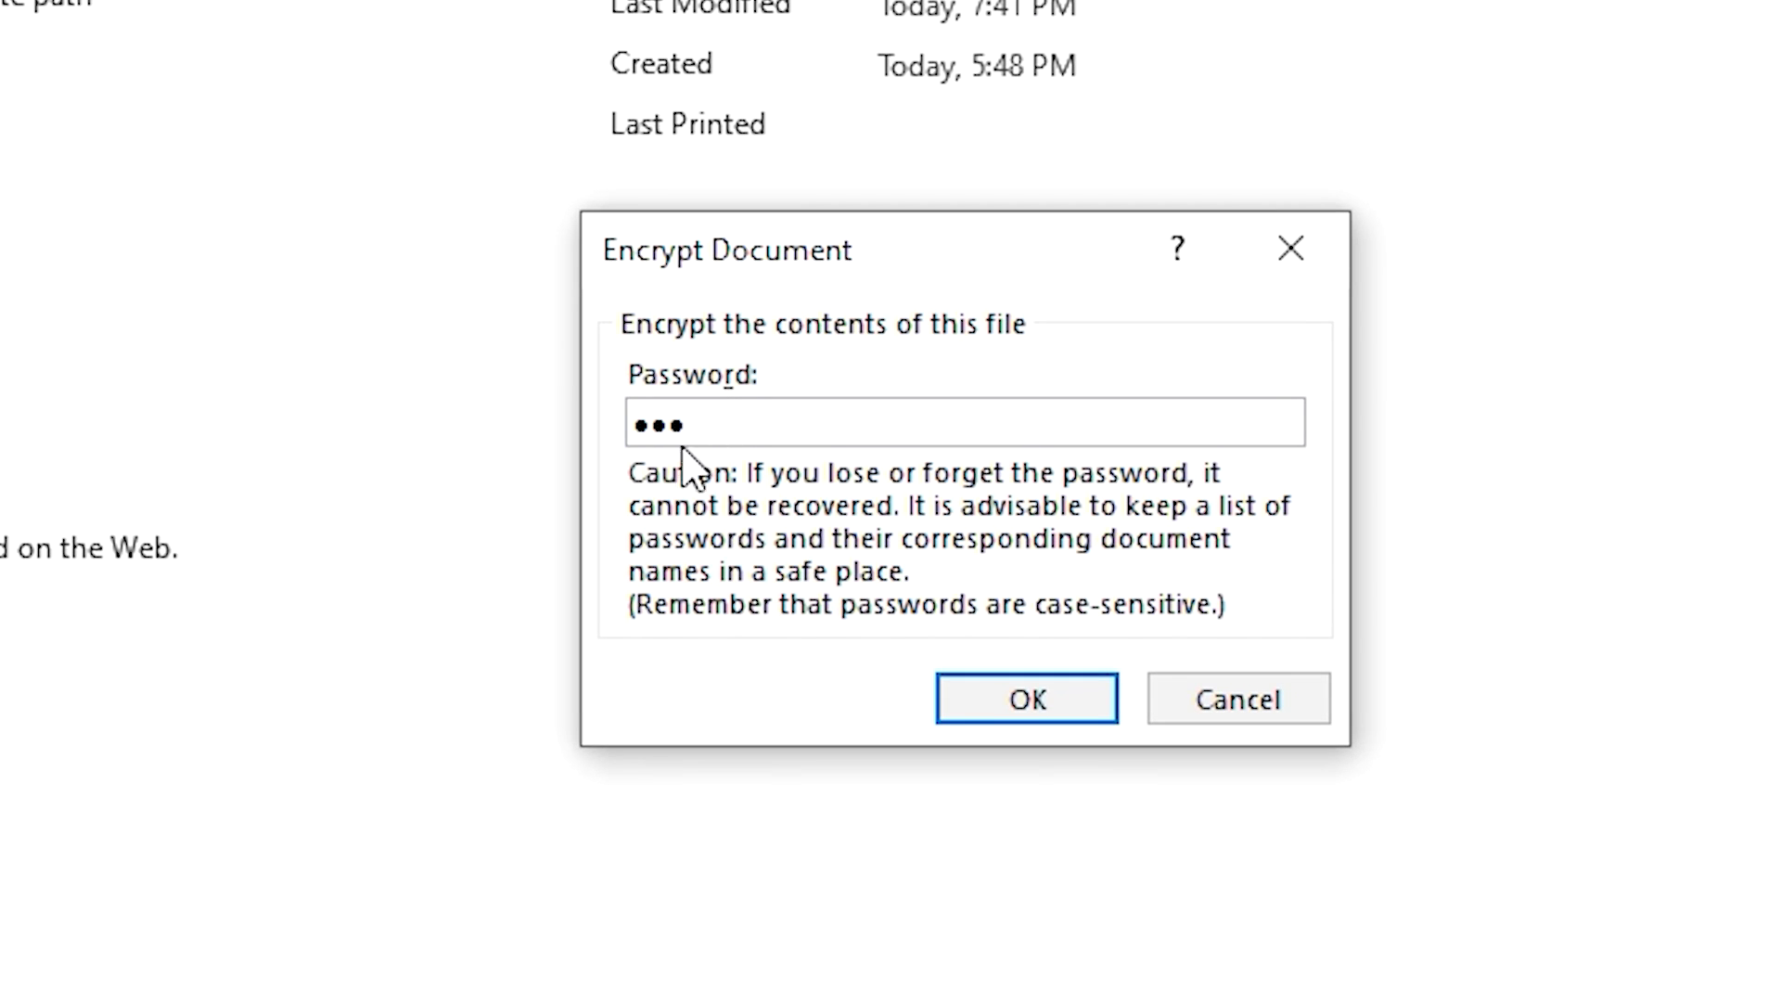
{"action": "left_click", "coordinate": [1021, 709]}
{"action": "type", "text": "•••"}
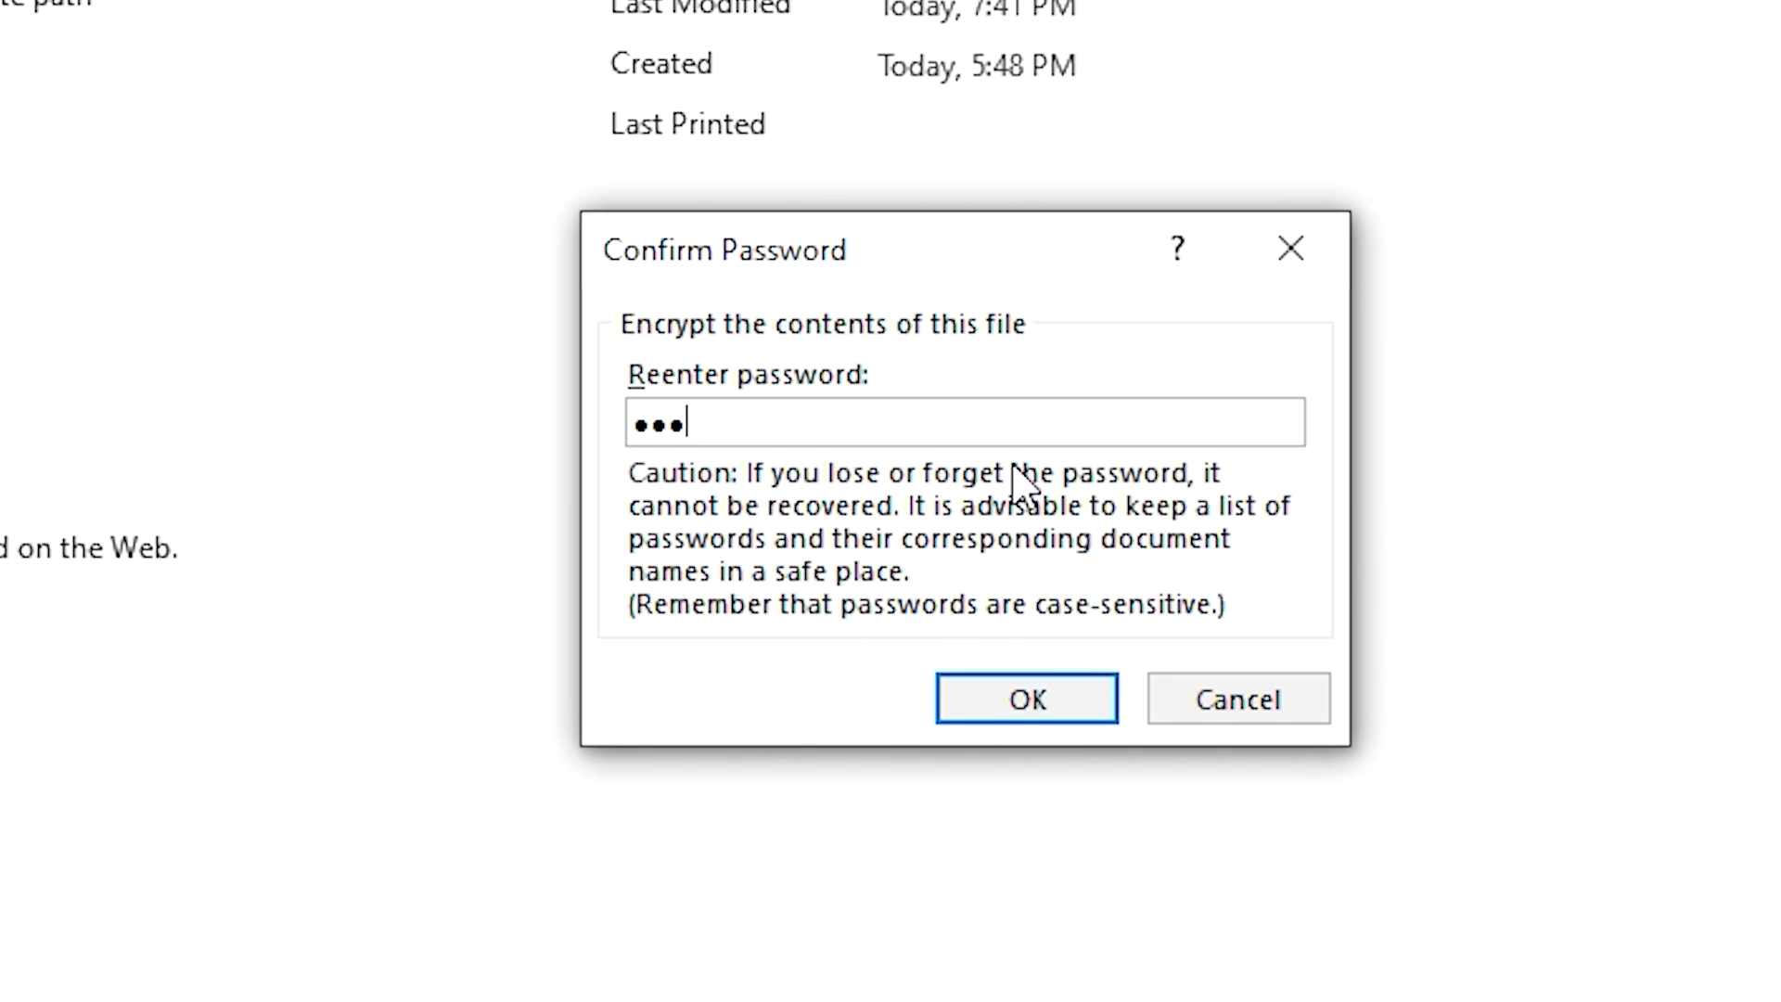
{"action": "left_click", "coordinate": [986, 705]}
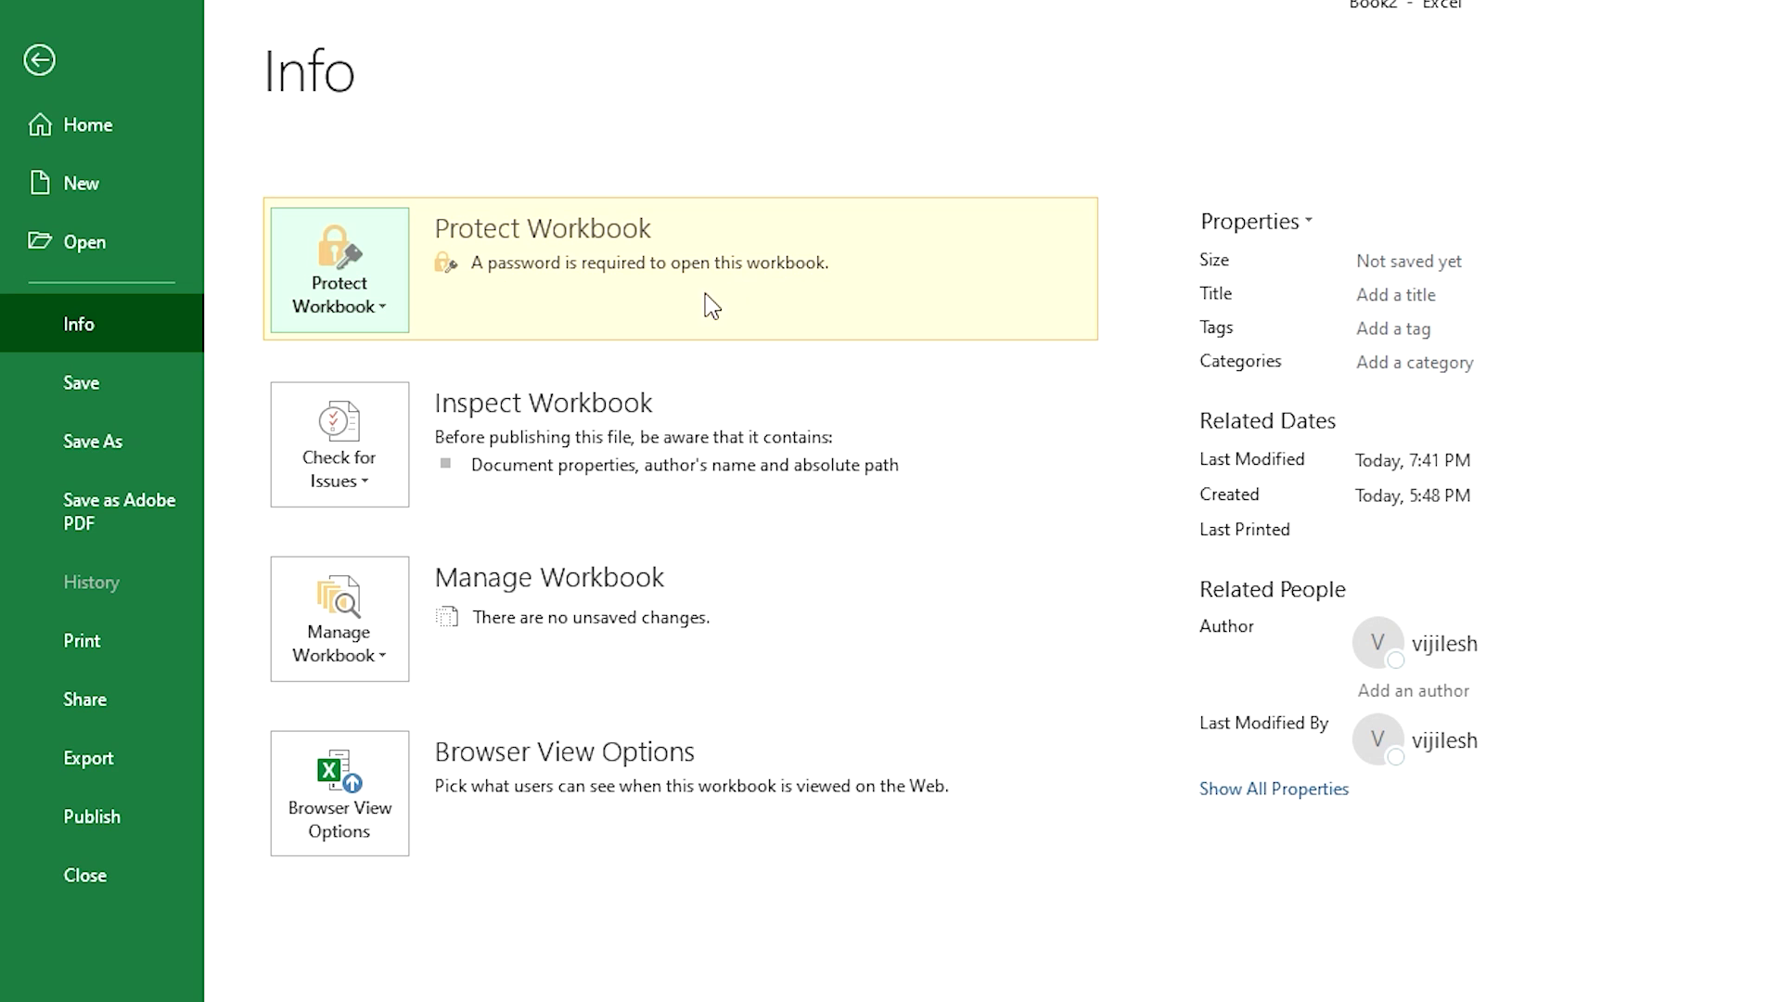
{"action": "left_click", "coordinate": [37, 61]}
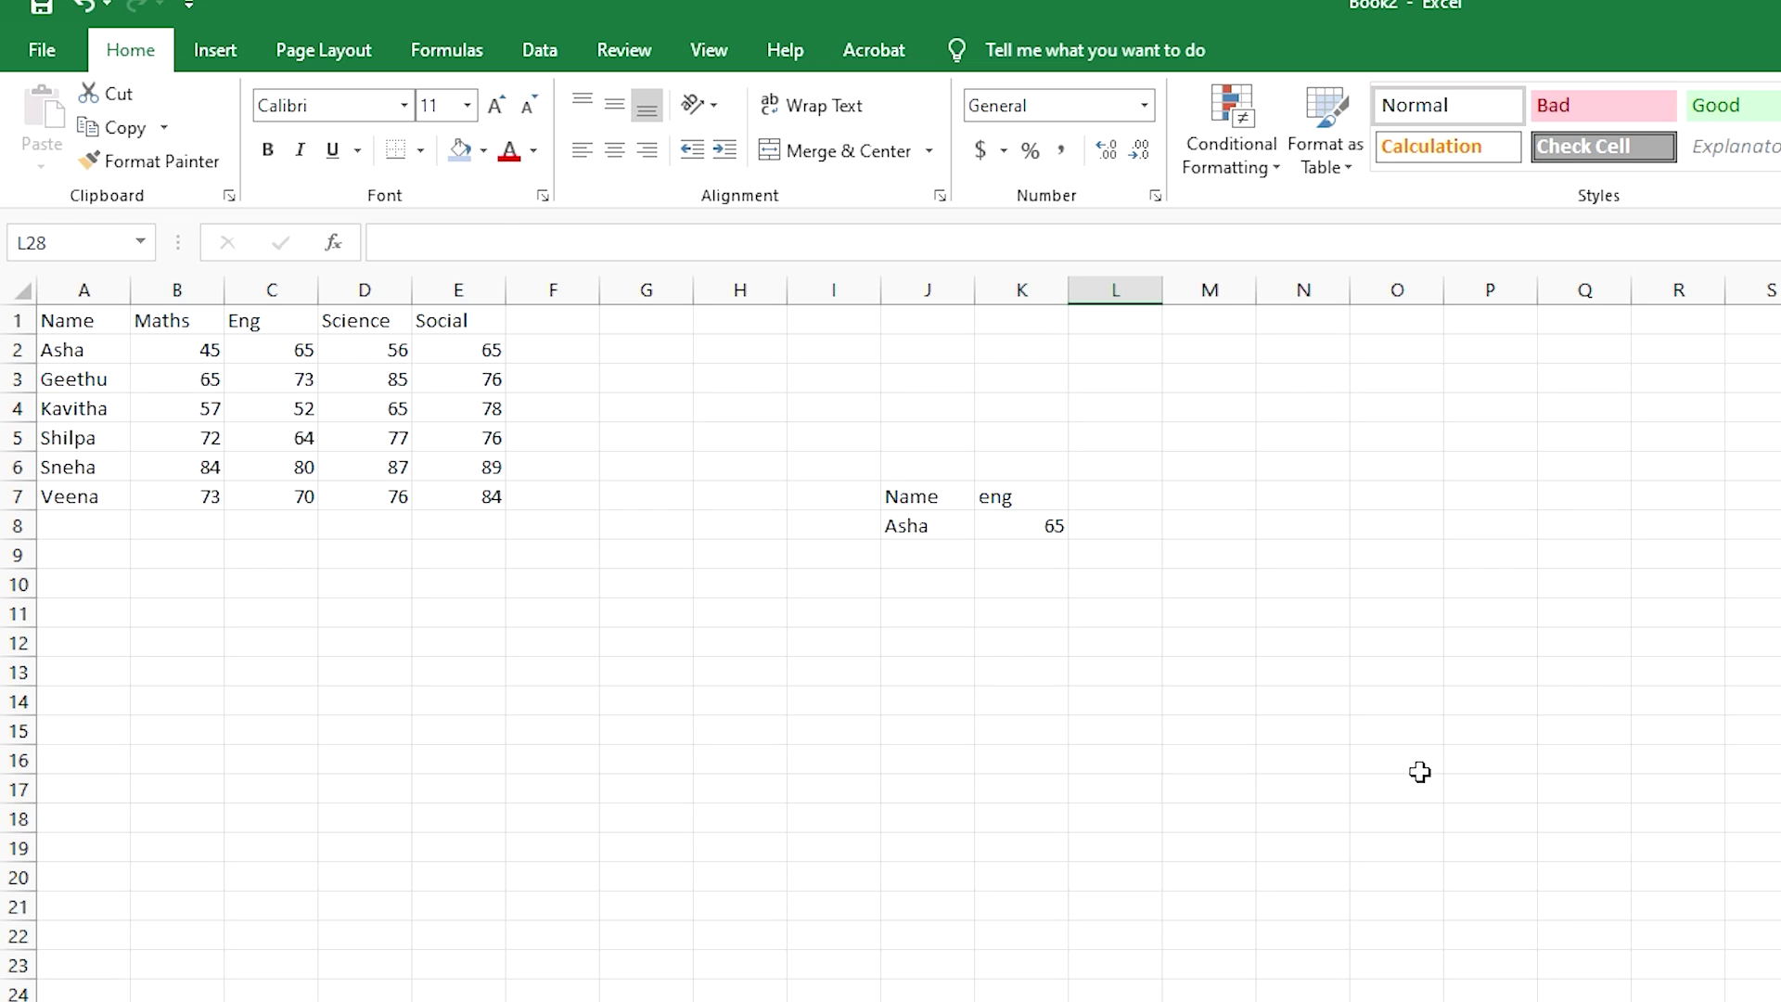
- Protect the marks sheet from the Review tab, entering and confirming a password
{"action": "left_click", "coordinate": [612, 54]}
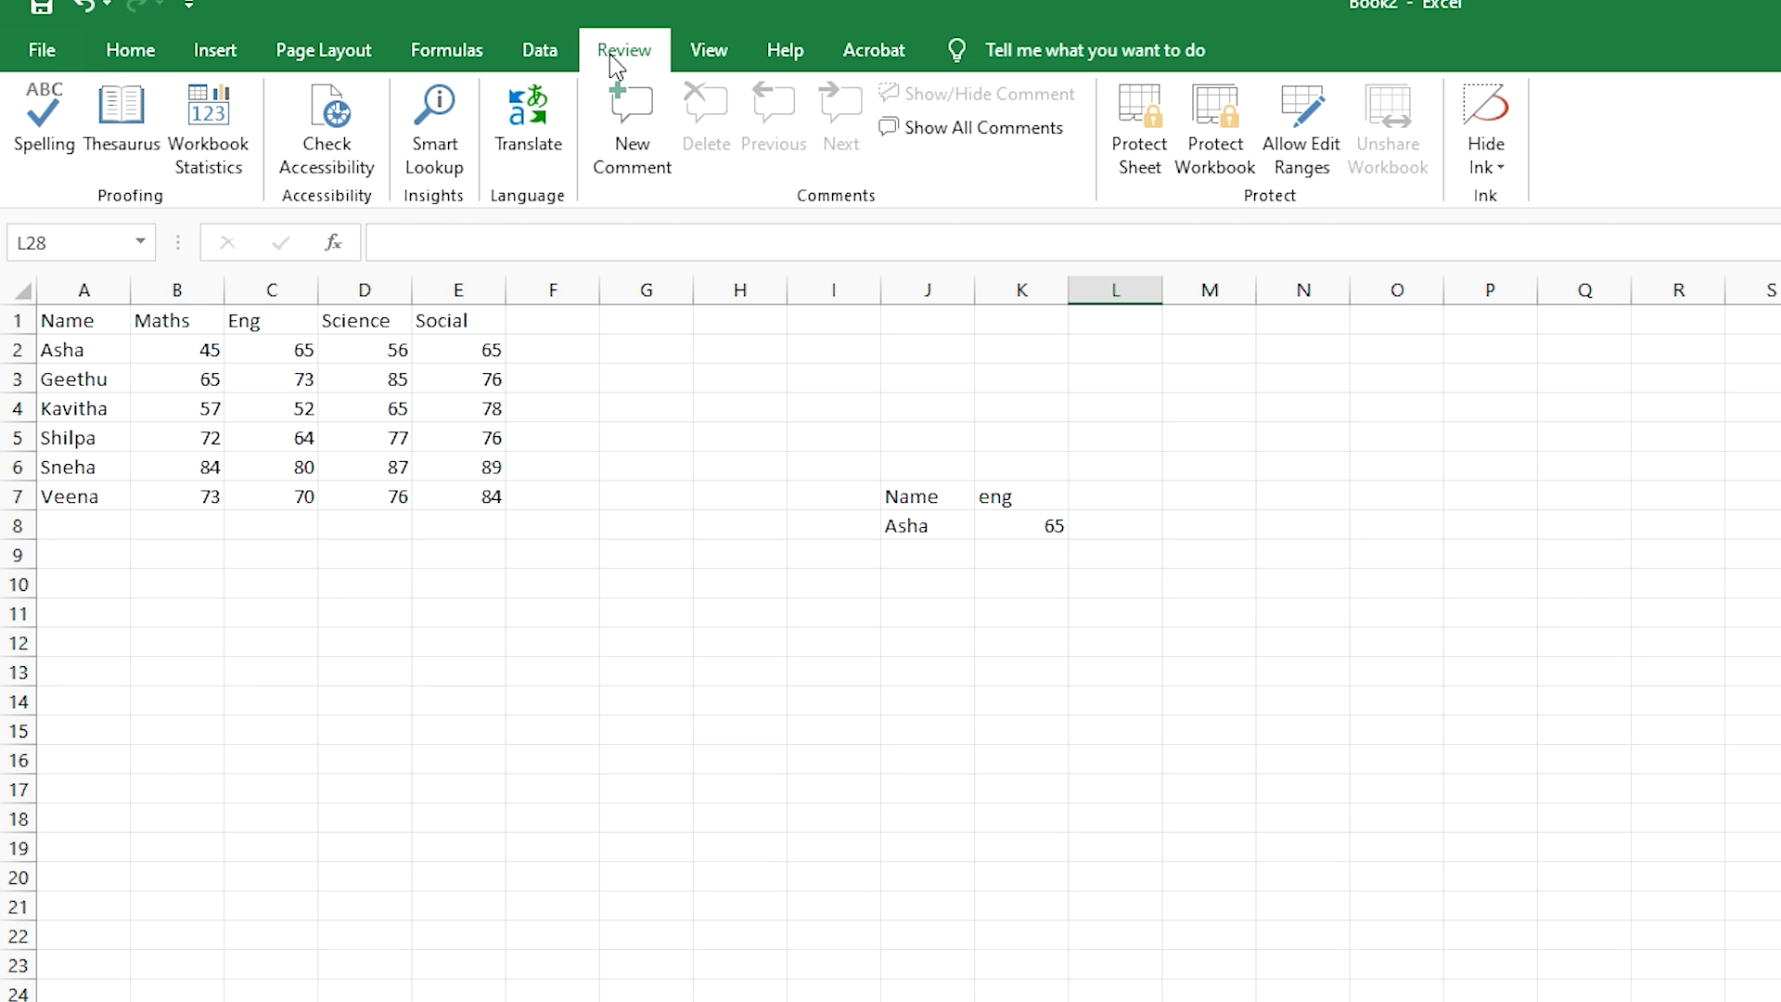
{"action": "left_click", "coordinate": [1139, 139]}
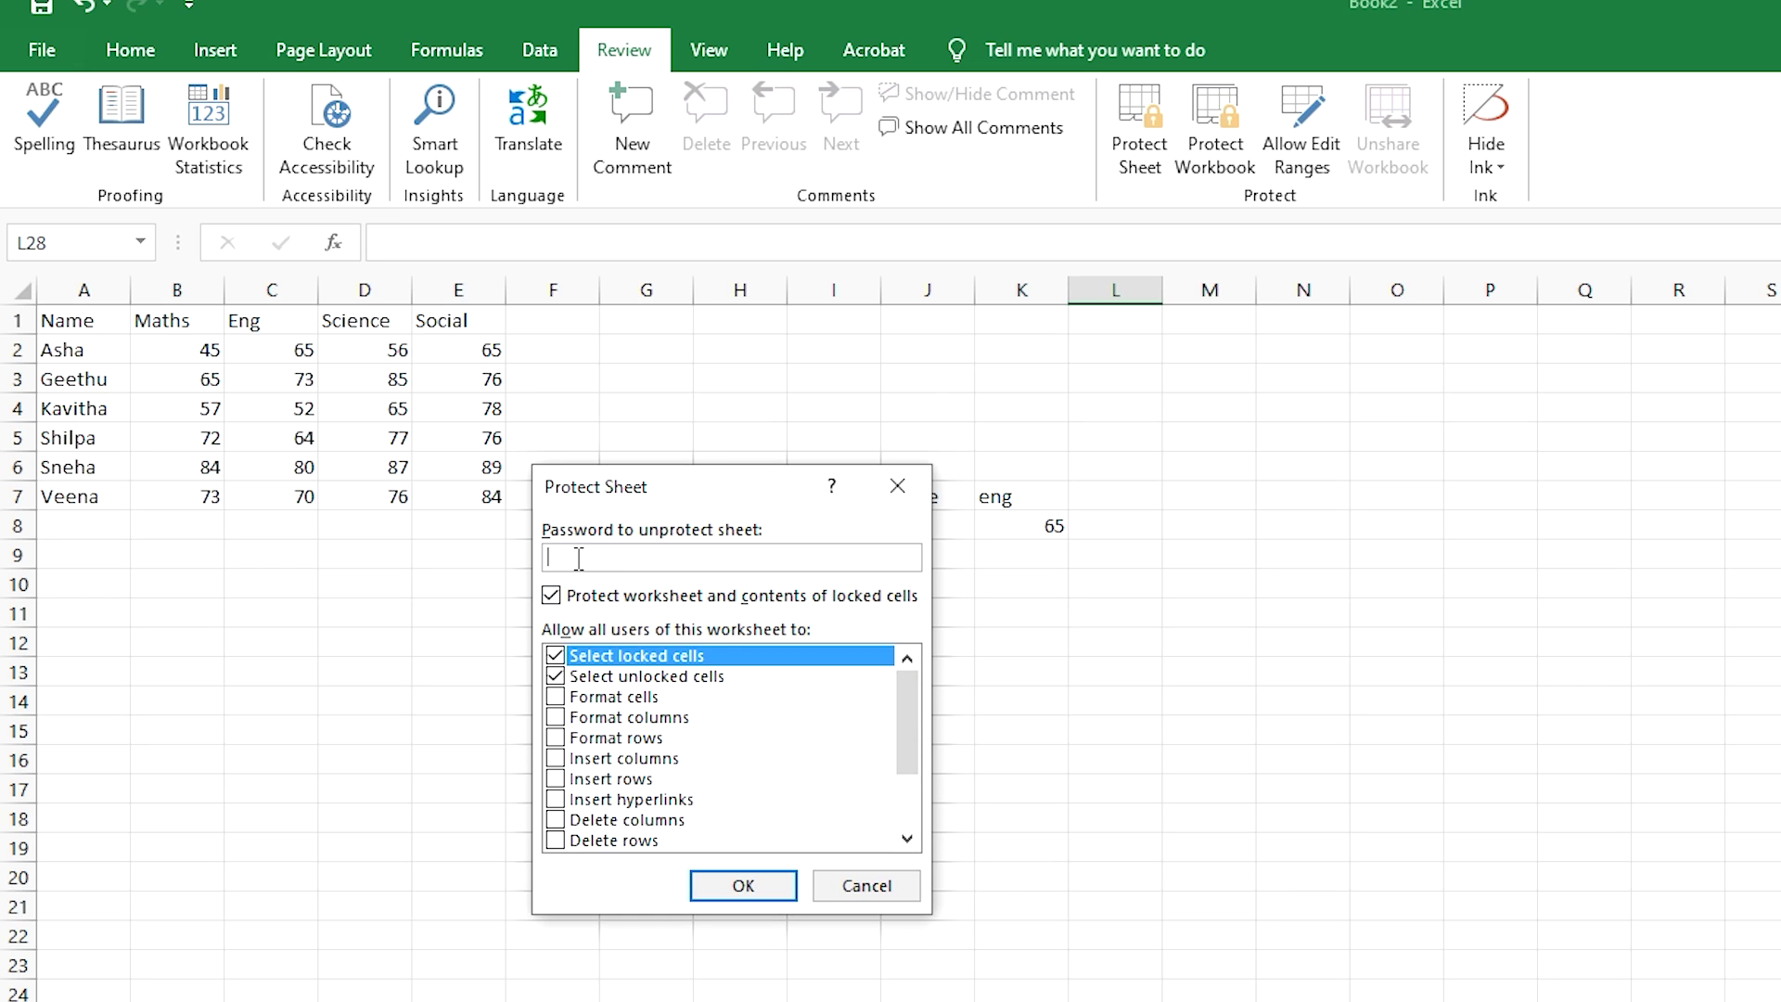
{"action": "type", "text": "123"}
{"action": "left_click", "coordinate": [759, 884]}
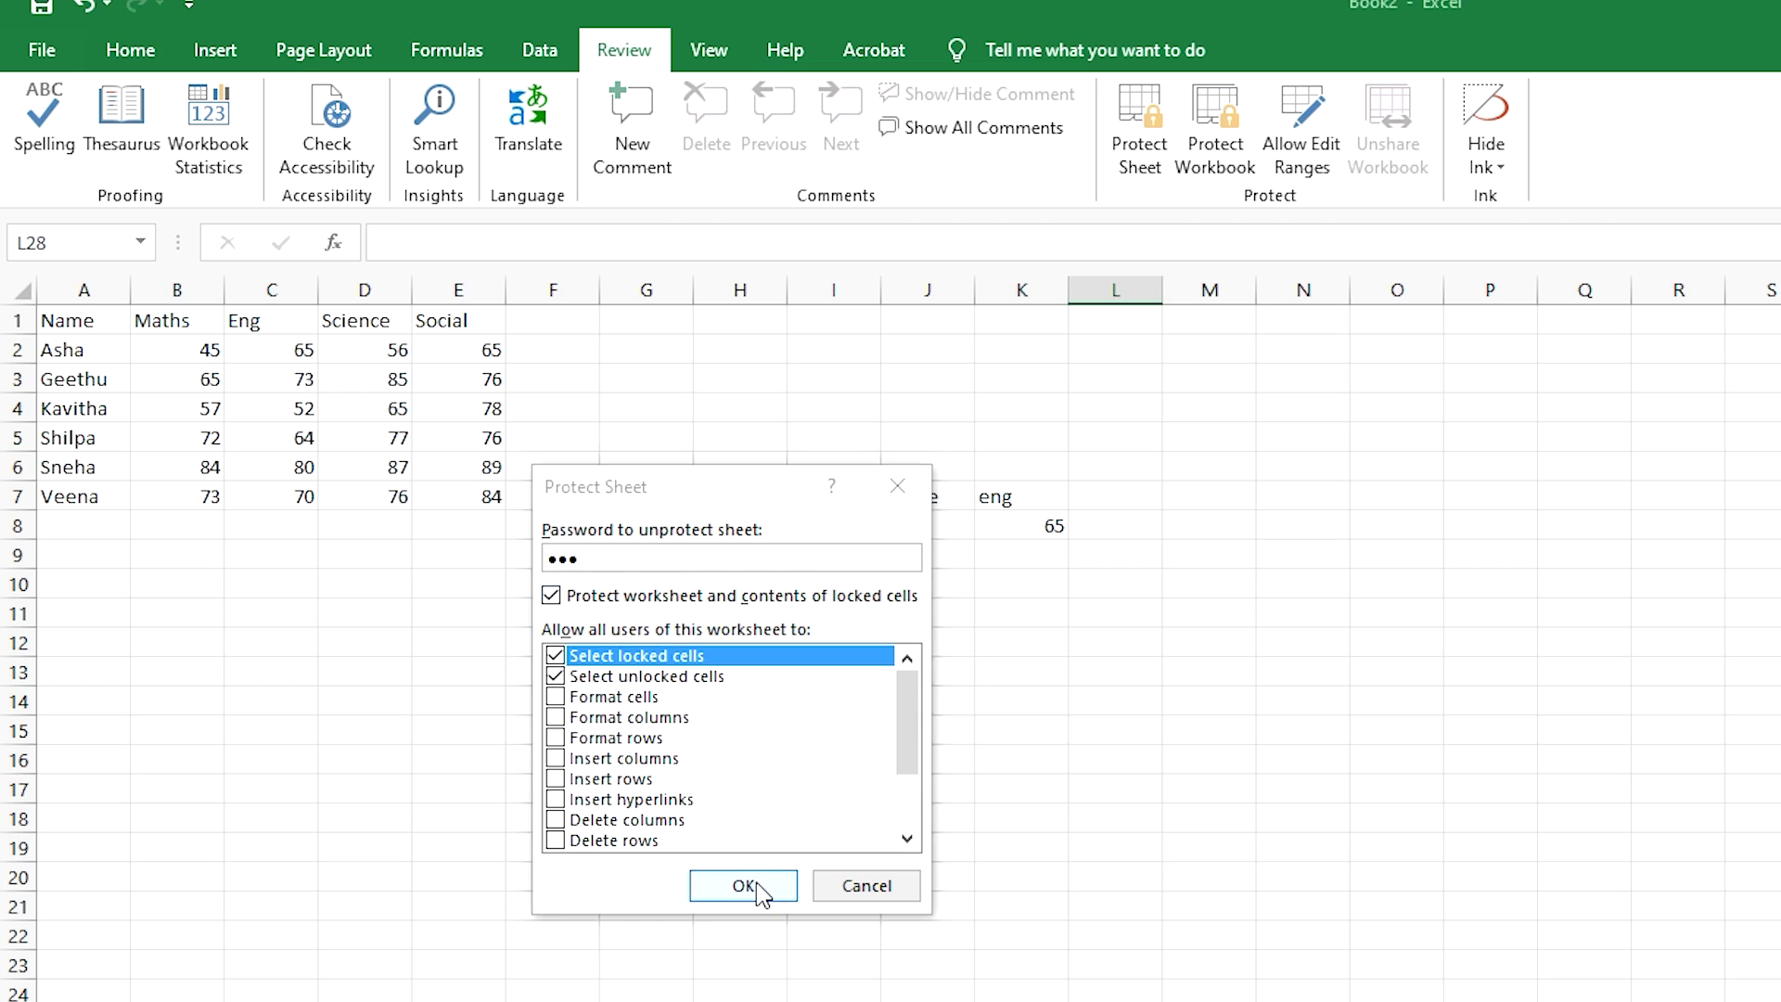
{"action": "type", "text": "123"}
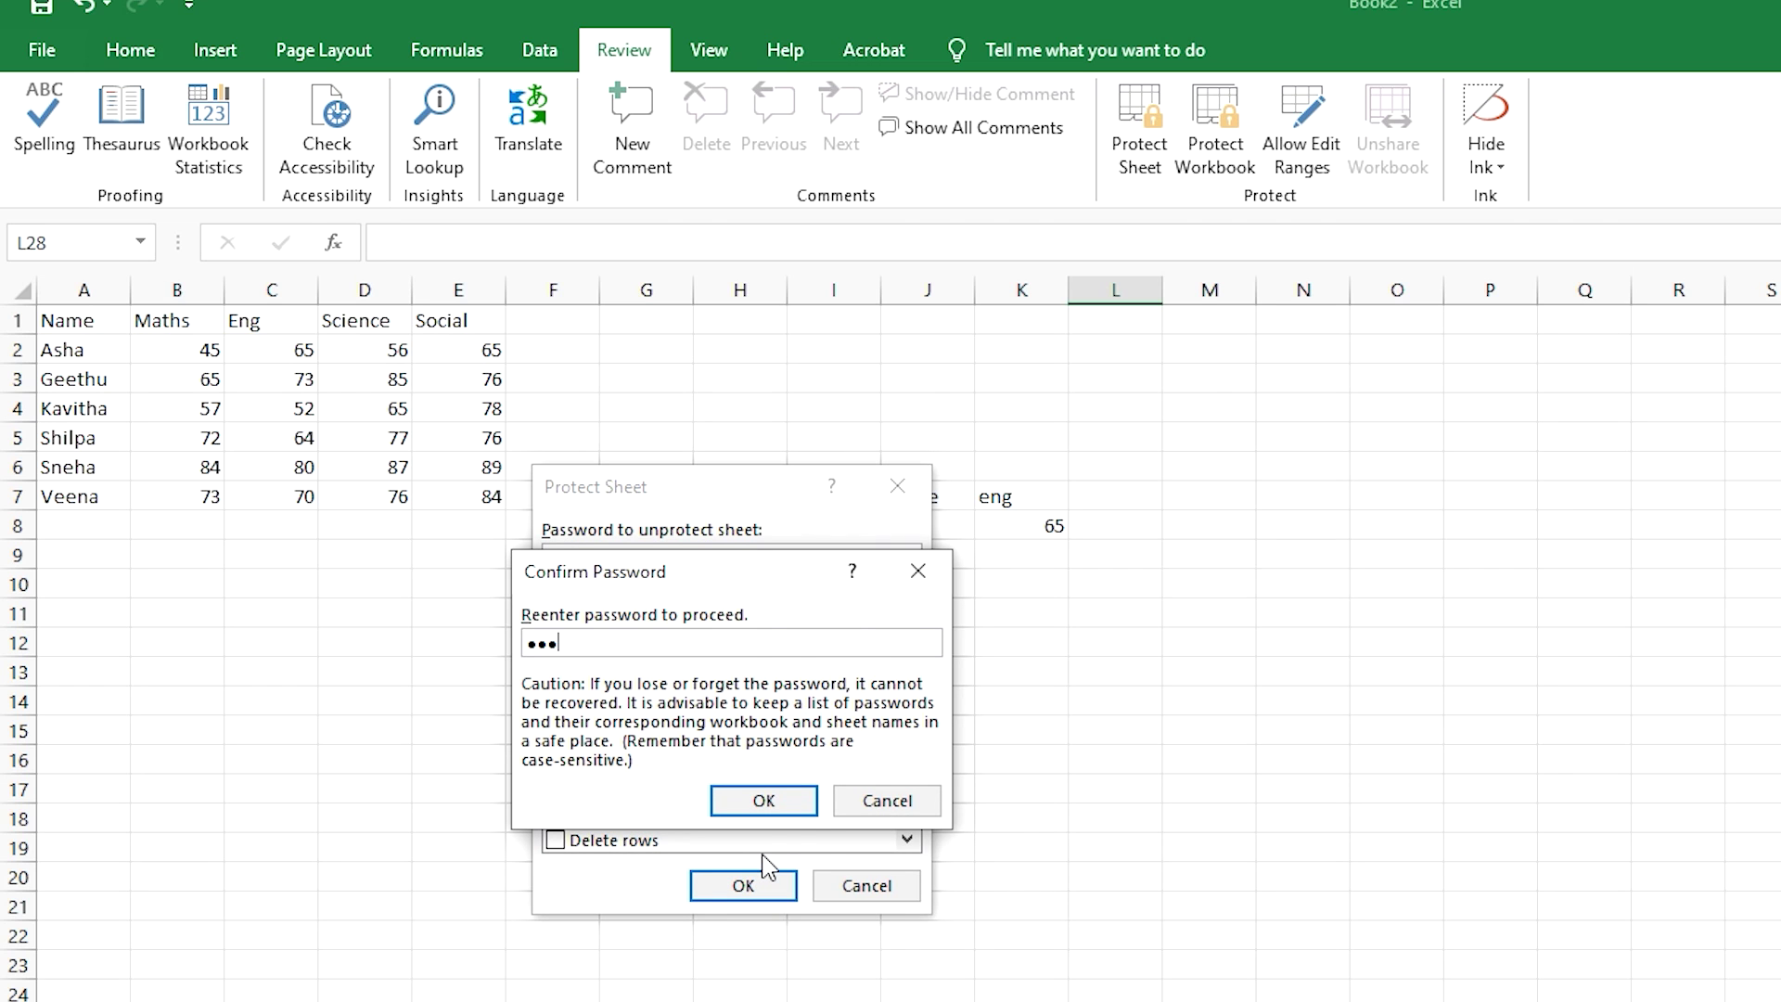
{"action": "left_click", "coordinate": [796, 813]}
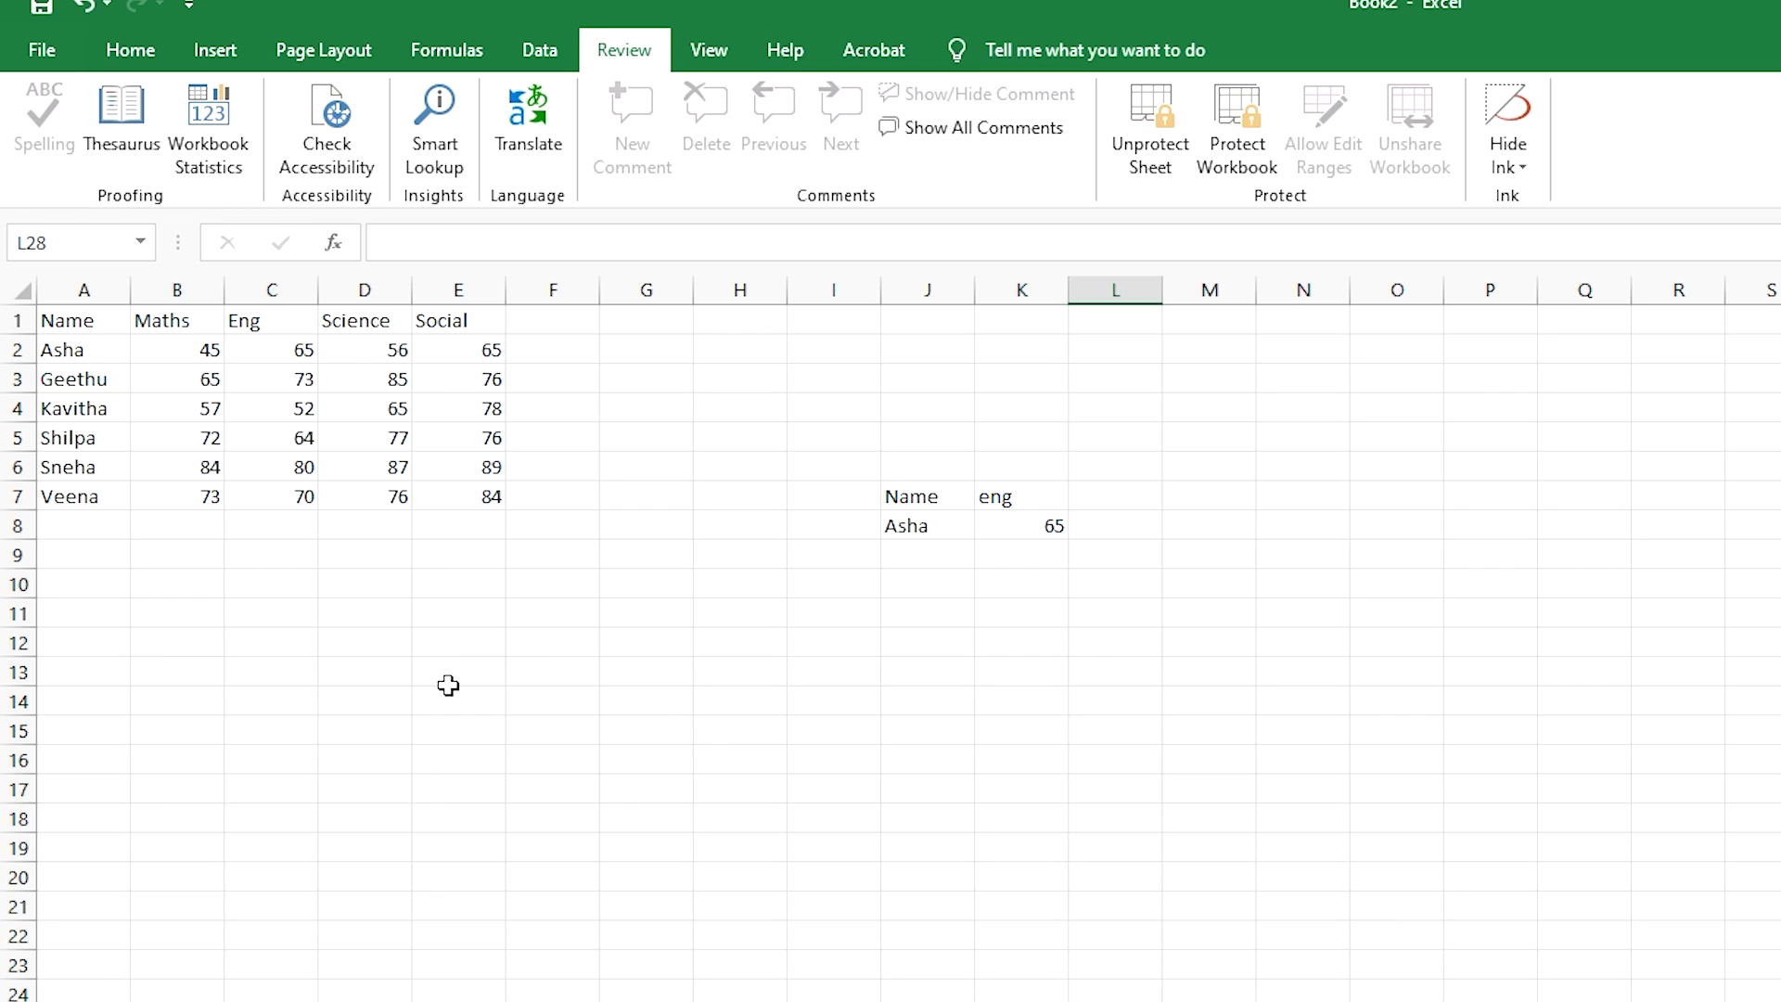
- Unprotect the student marks sheet by entering its password, then select cell H15
{"action": "left_click", "coordinate": [1138, 153]}
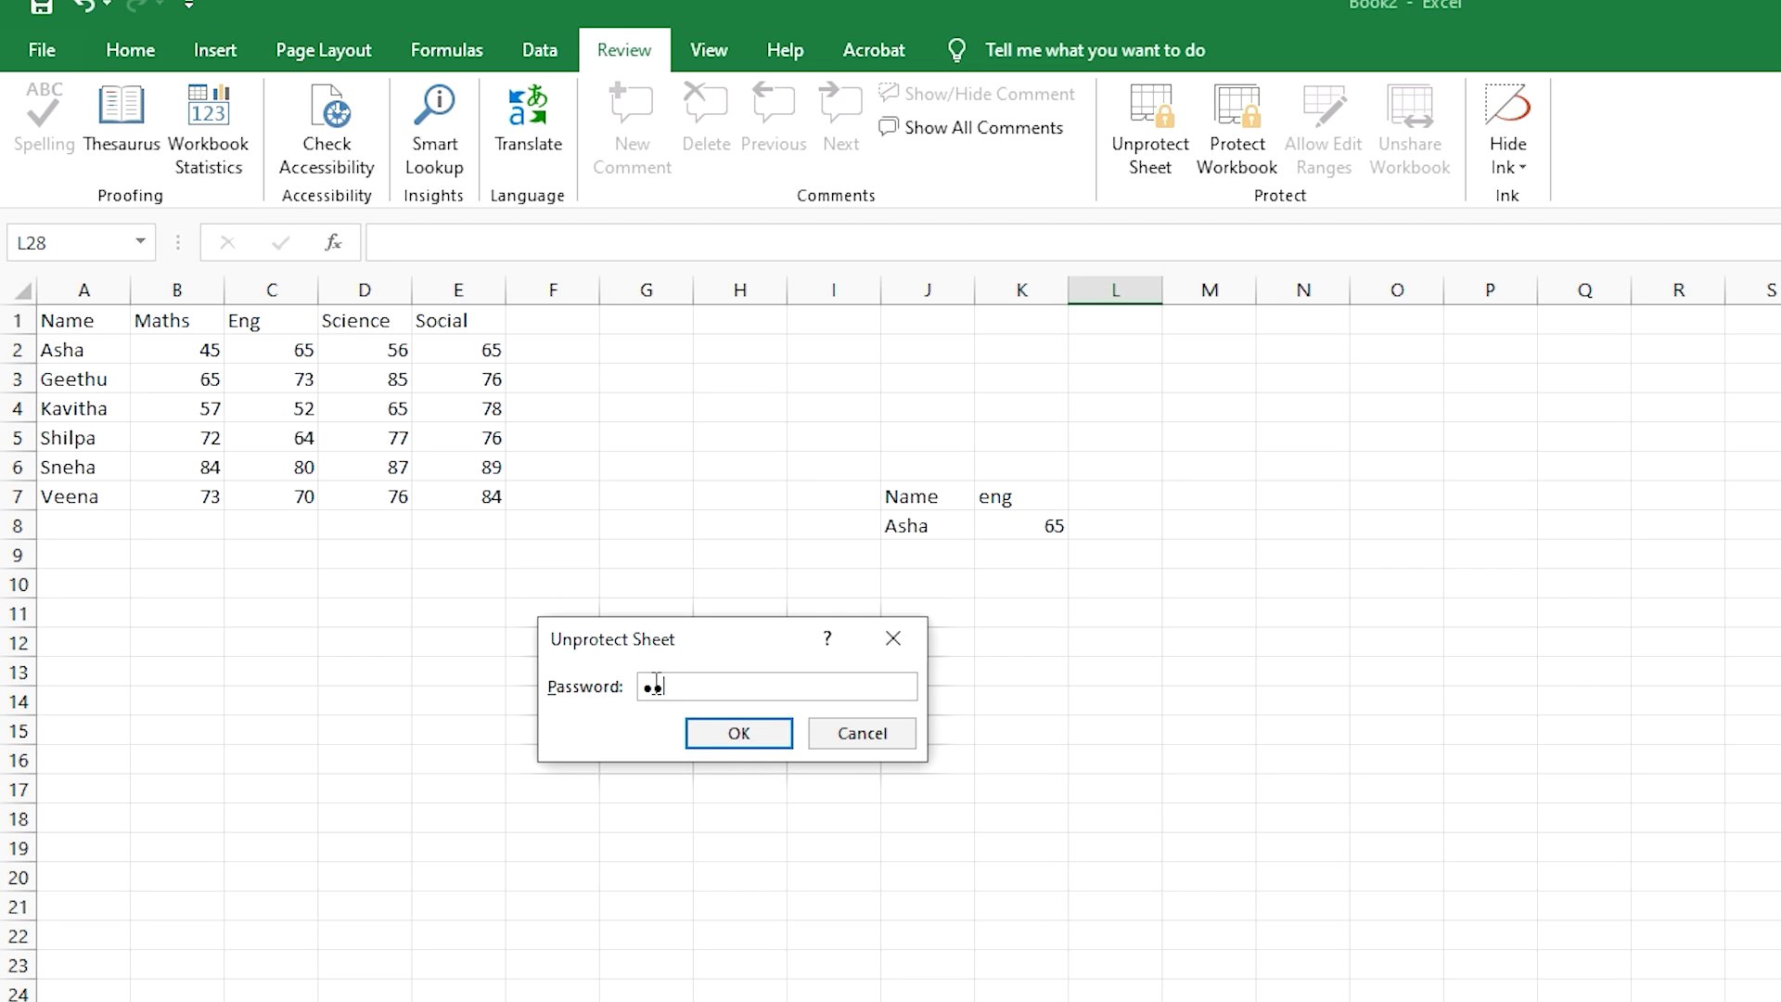
{"action": "left_click", "coordinate": [735, 737]}
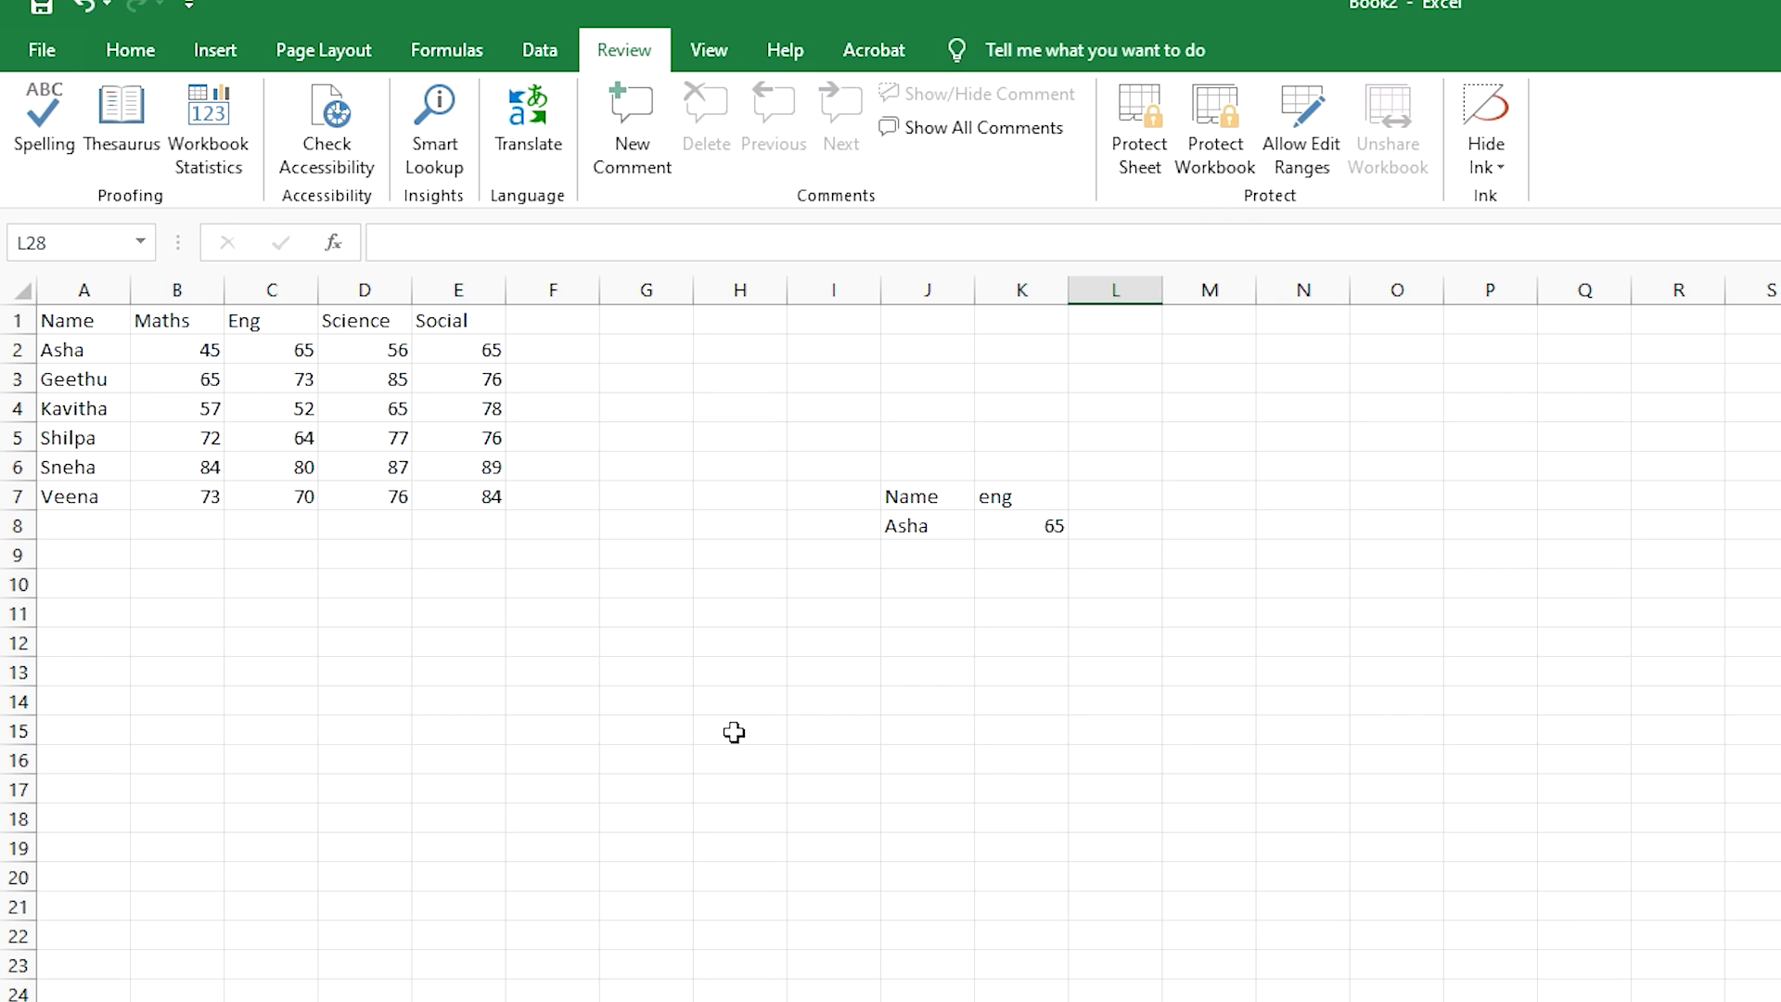
{"action": "left_click", "coordinate": [734, 734]}
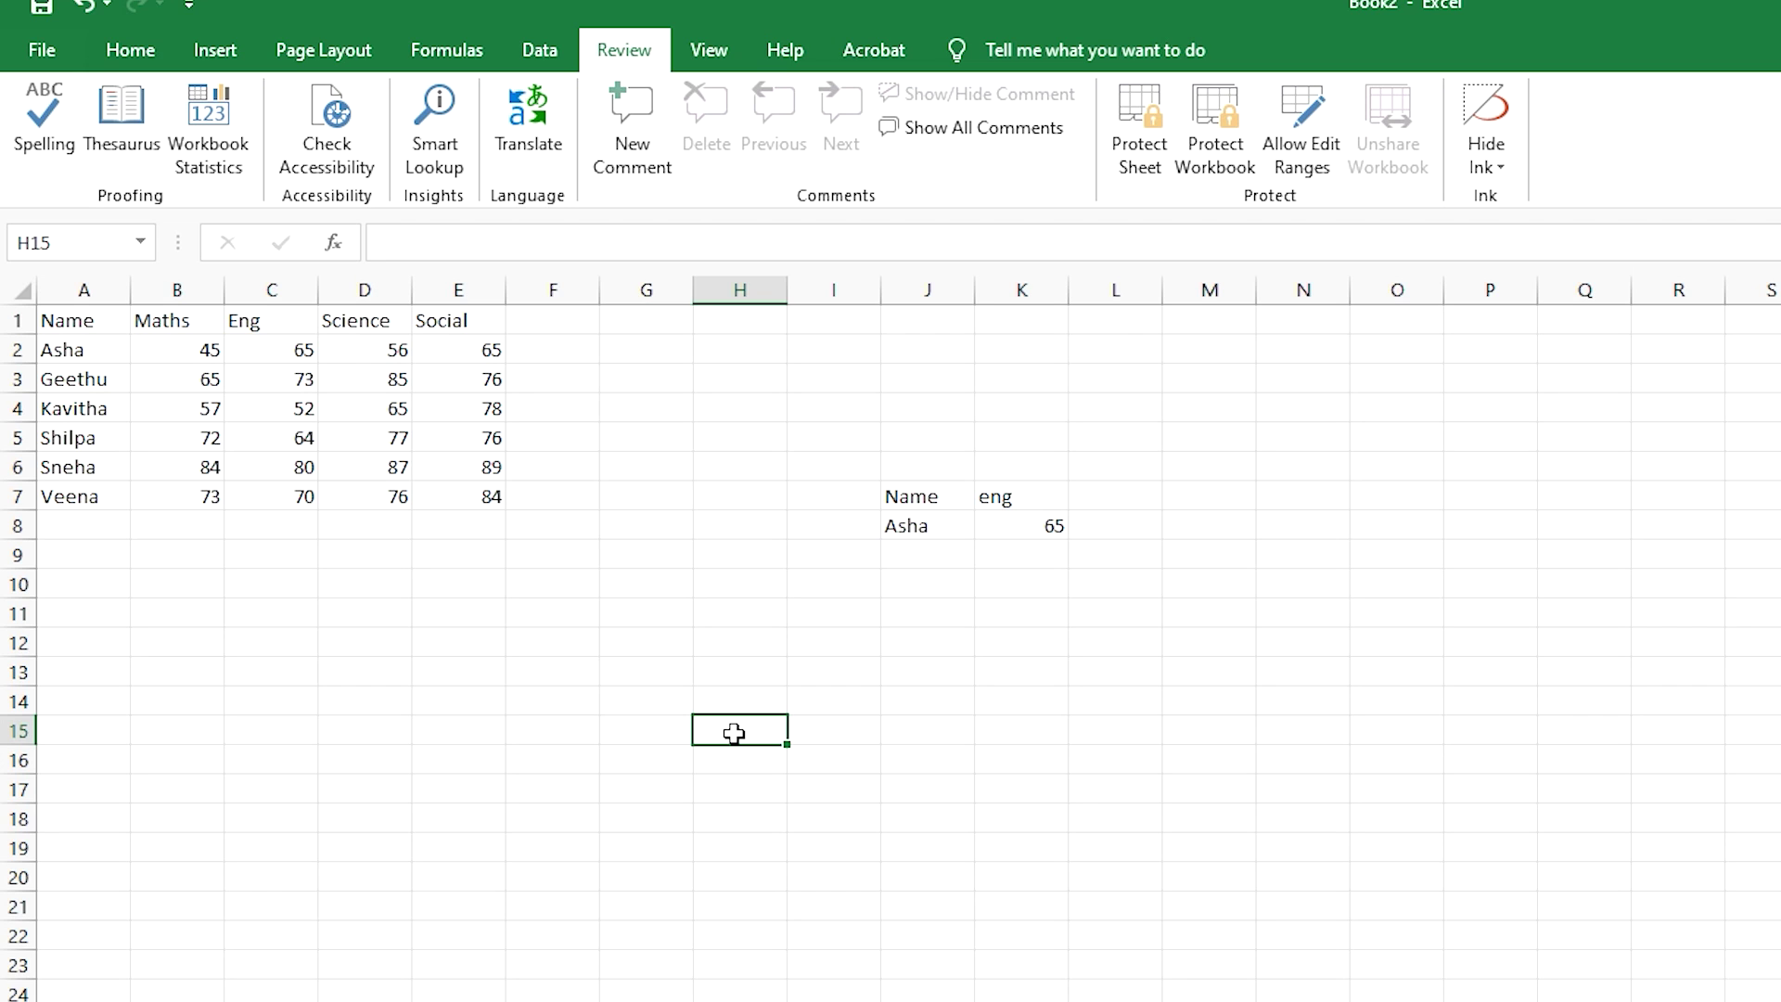
- Clear the Locked option on cells K11:M14 in Format Cells' Protection settings
{"action": "left_click", "coordinate": [137, 54]}
{"action": "left_click_drag", "start_coordinate": [1007, 612], "coordinate": [1194, 704]}
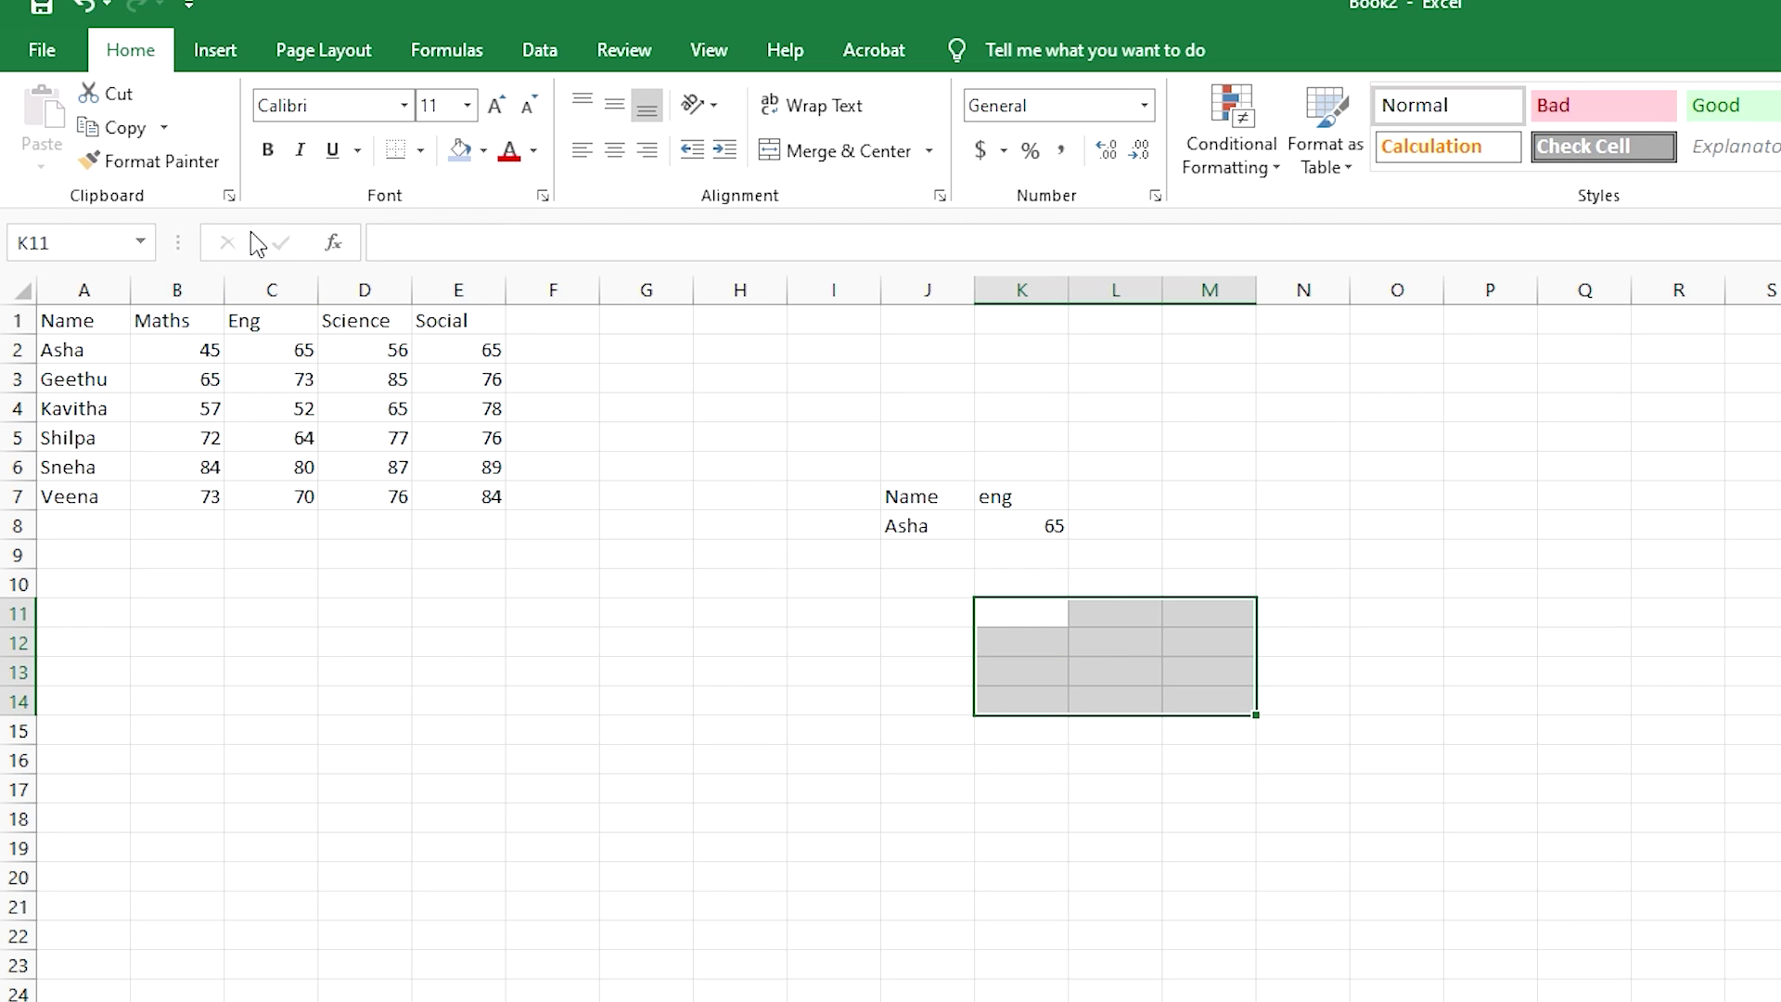
{"action": "left_click", "coordinate": [542, 195]}
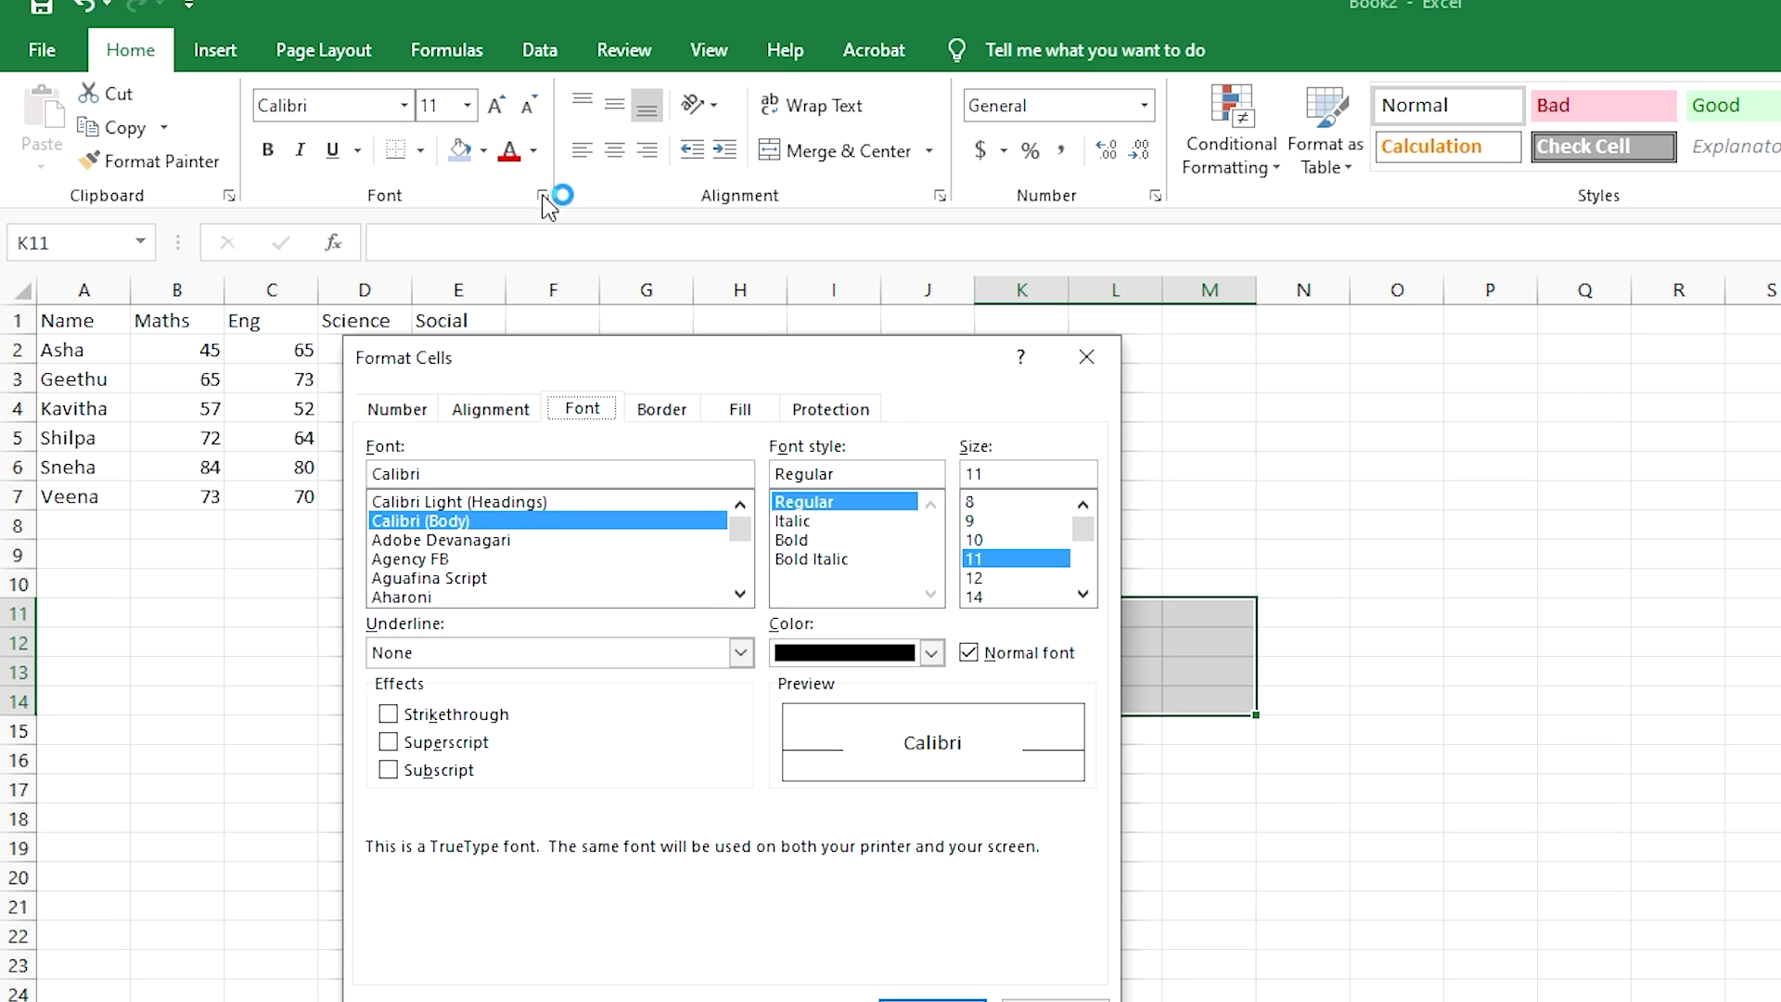
{"action": "left_click", "coordinate": [816, 408]}
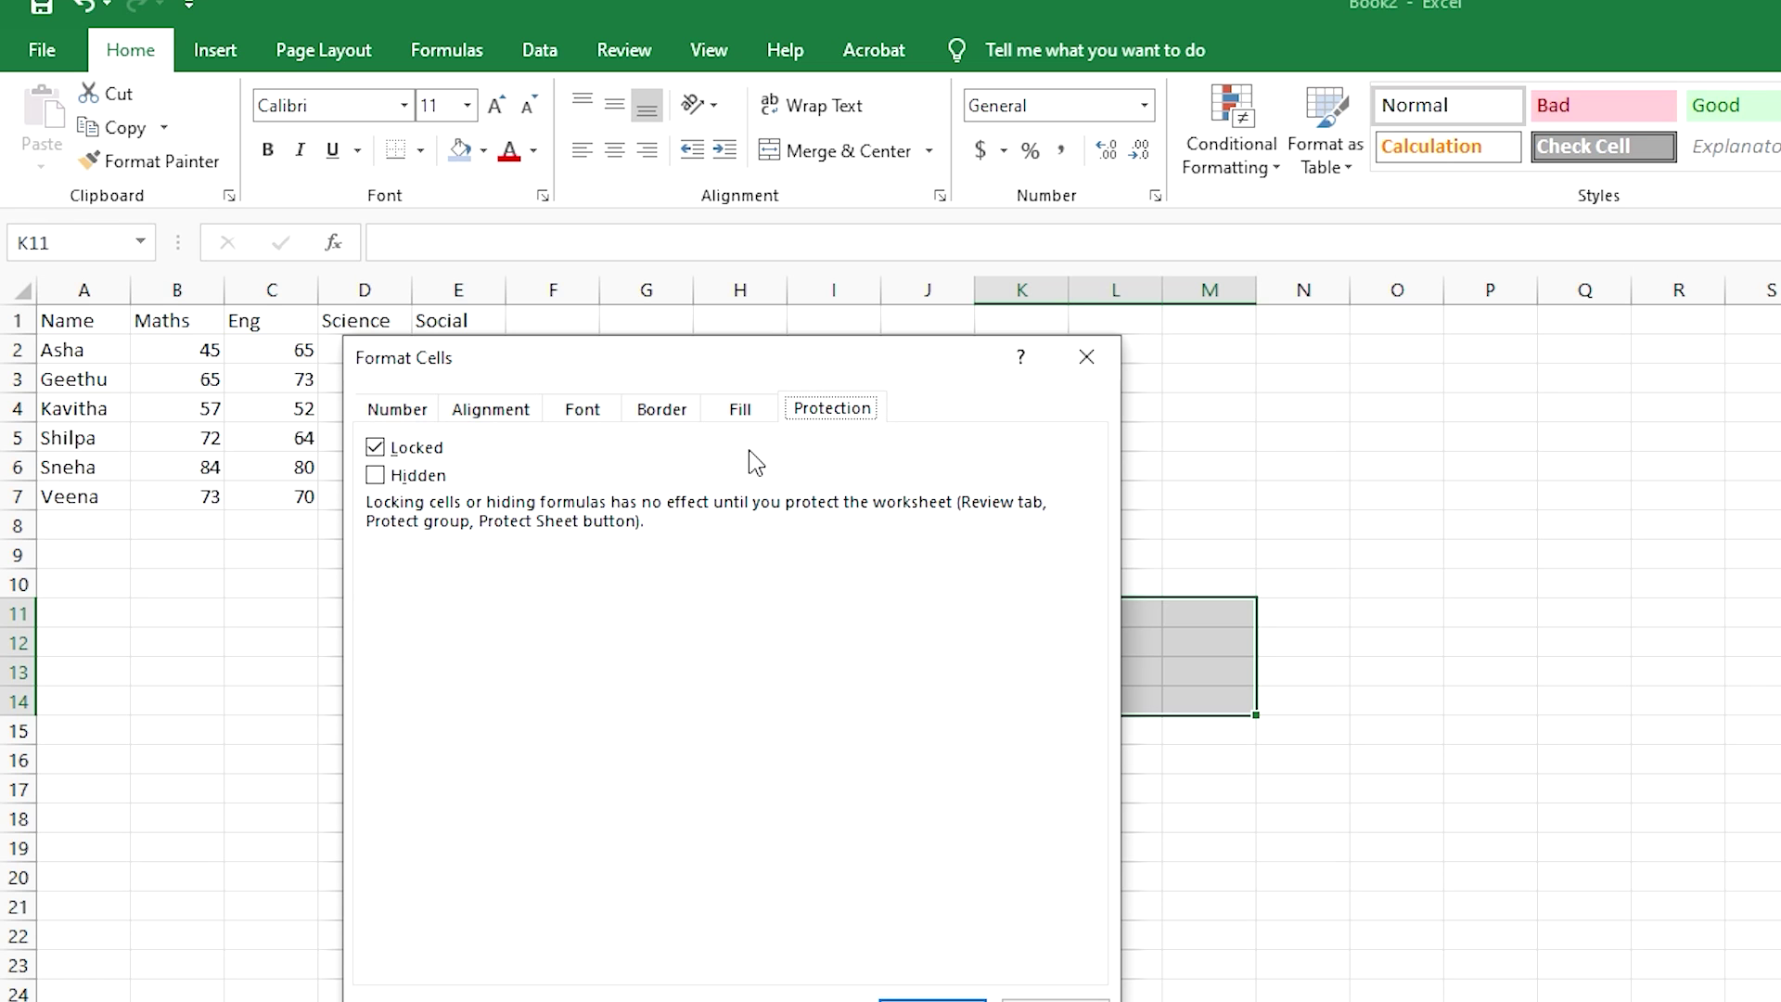
{"action": "left_click", "coordinate": [384, 453]}
{"action": "left_click", "coordinate": [933, 1000]}
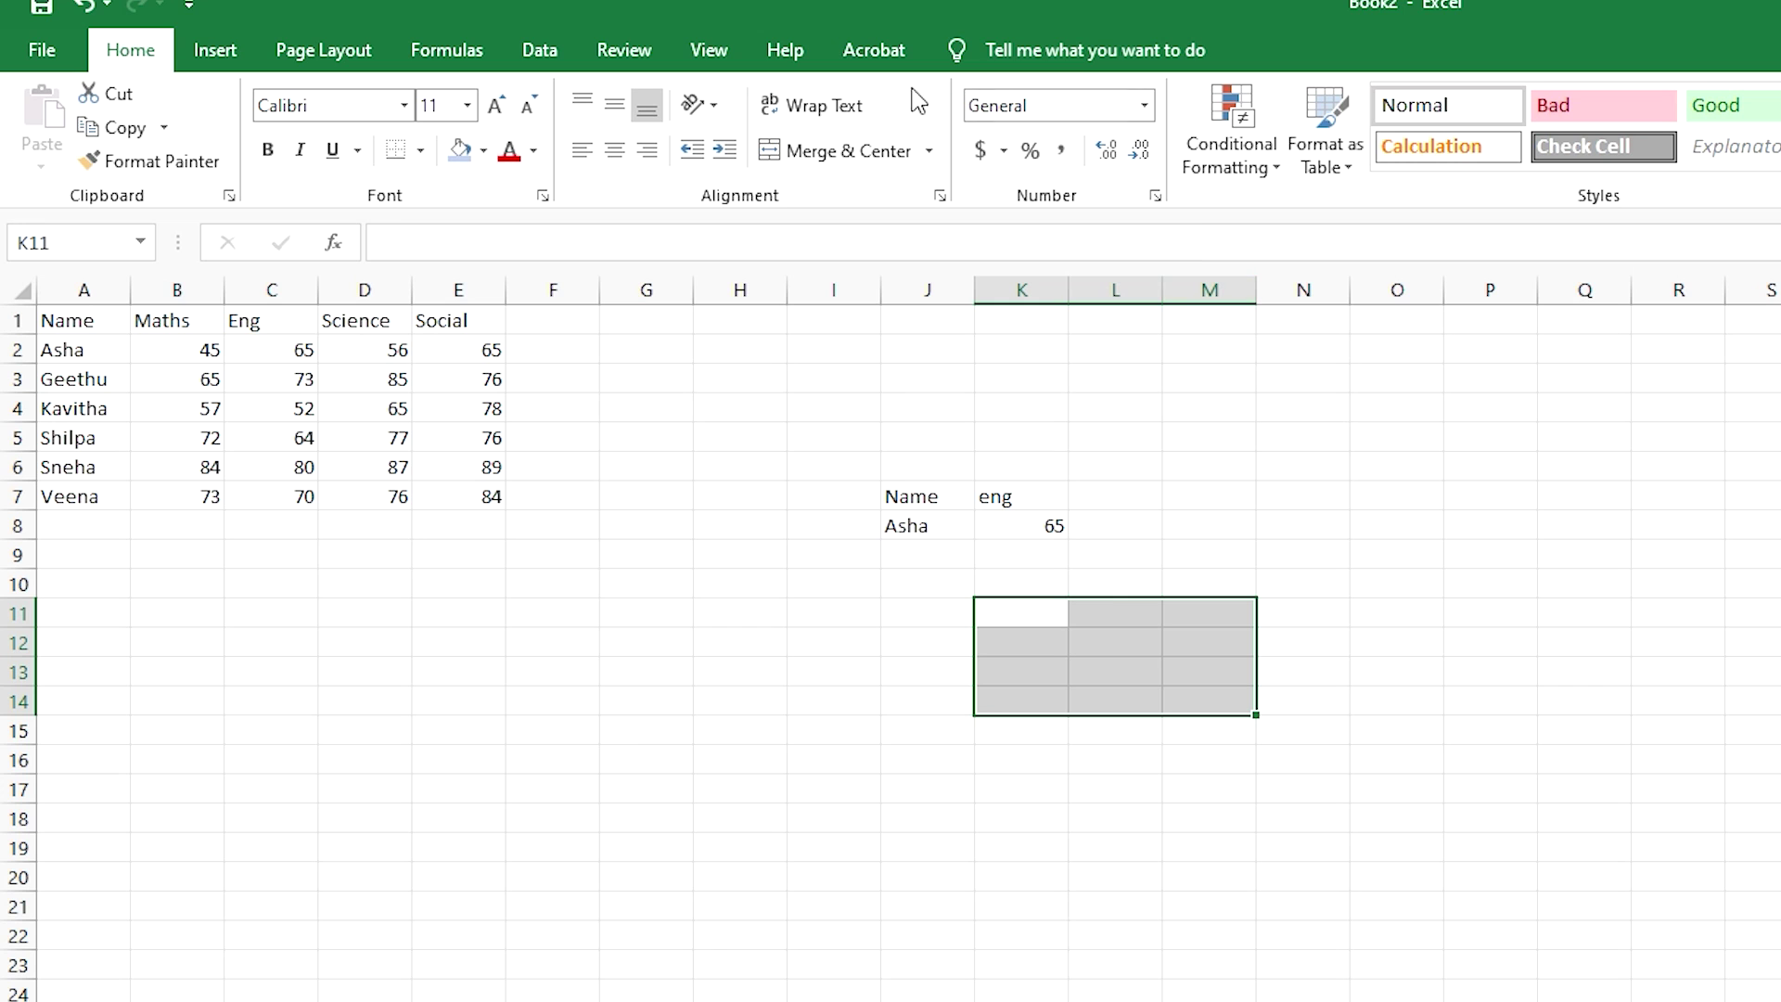
- Protect the Book2 marks sheet with a confirmed password, leaving K11:M14 editable
{"action": "left_click", "coordinate": [624, 52]}
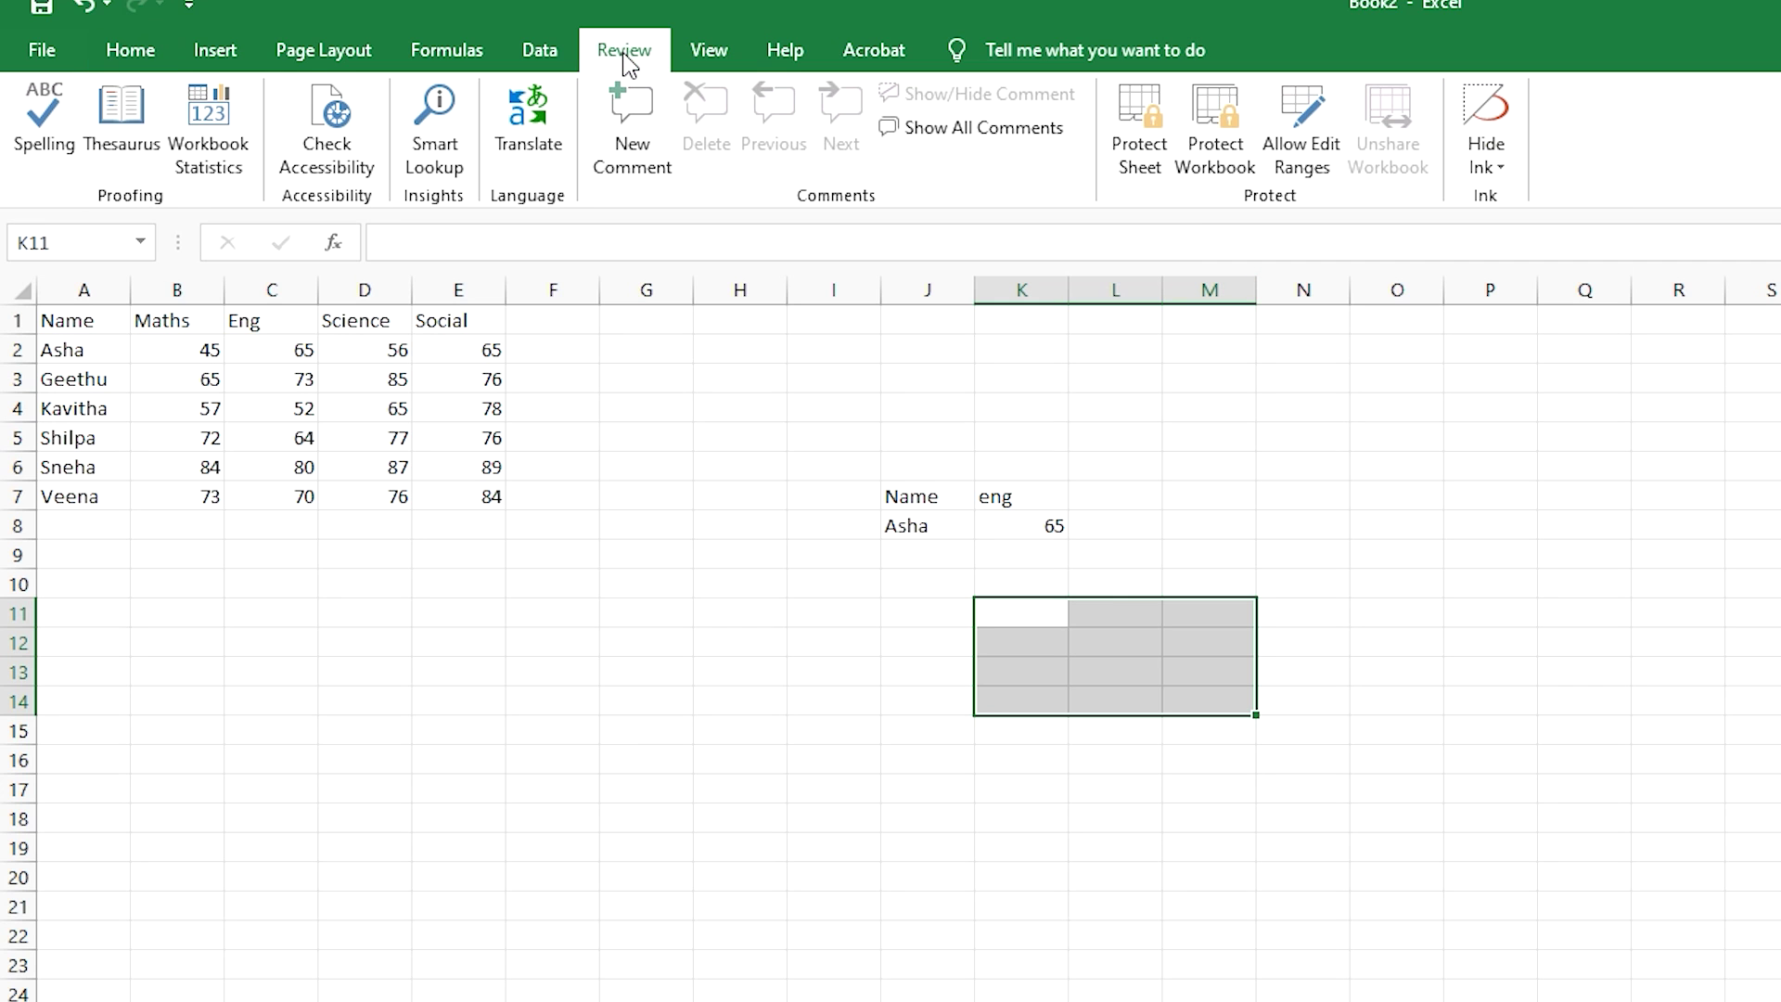
{"action": "left_click", "coordinate": [1152, 174]}
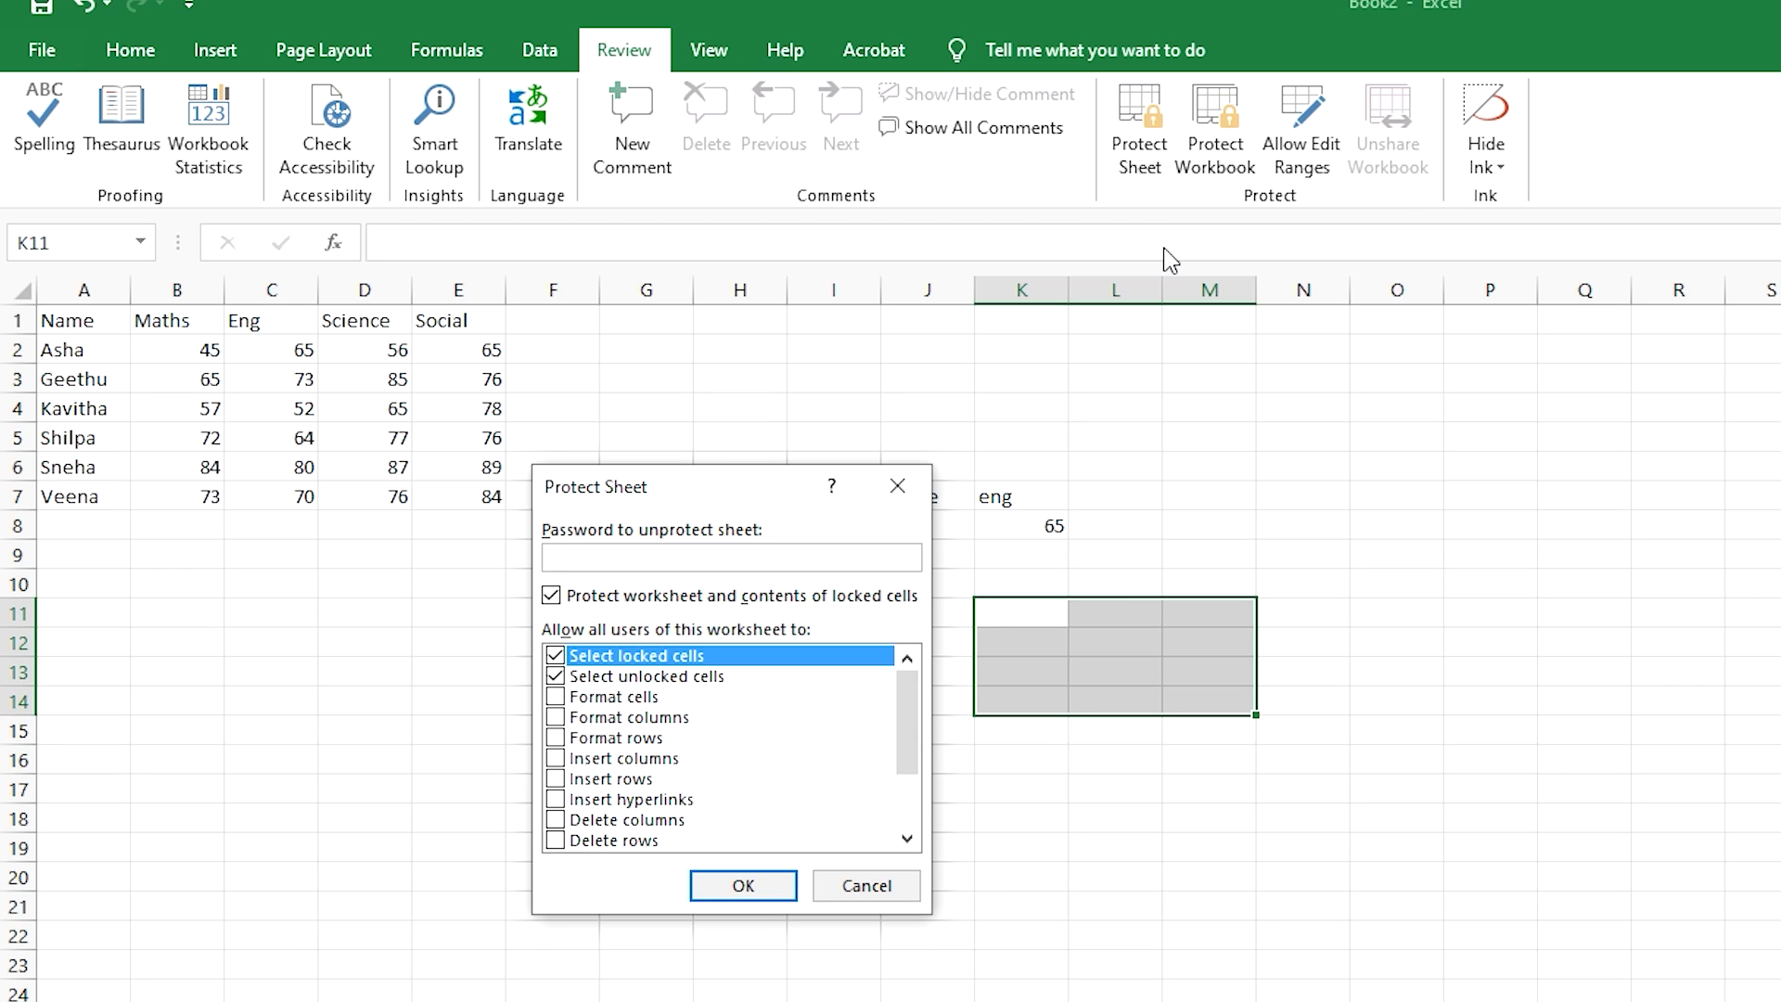
{"action": "type", "text": "123"}
{"action": "left_click", "coordinate": [713, 890]}
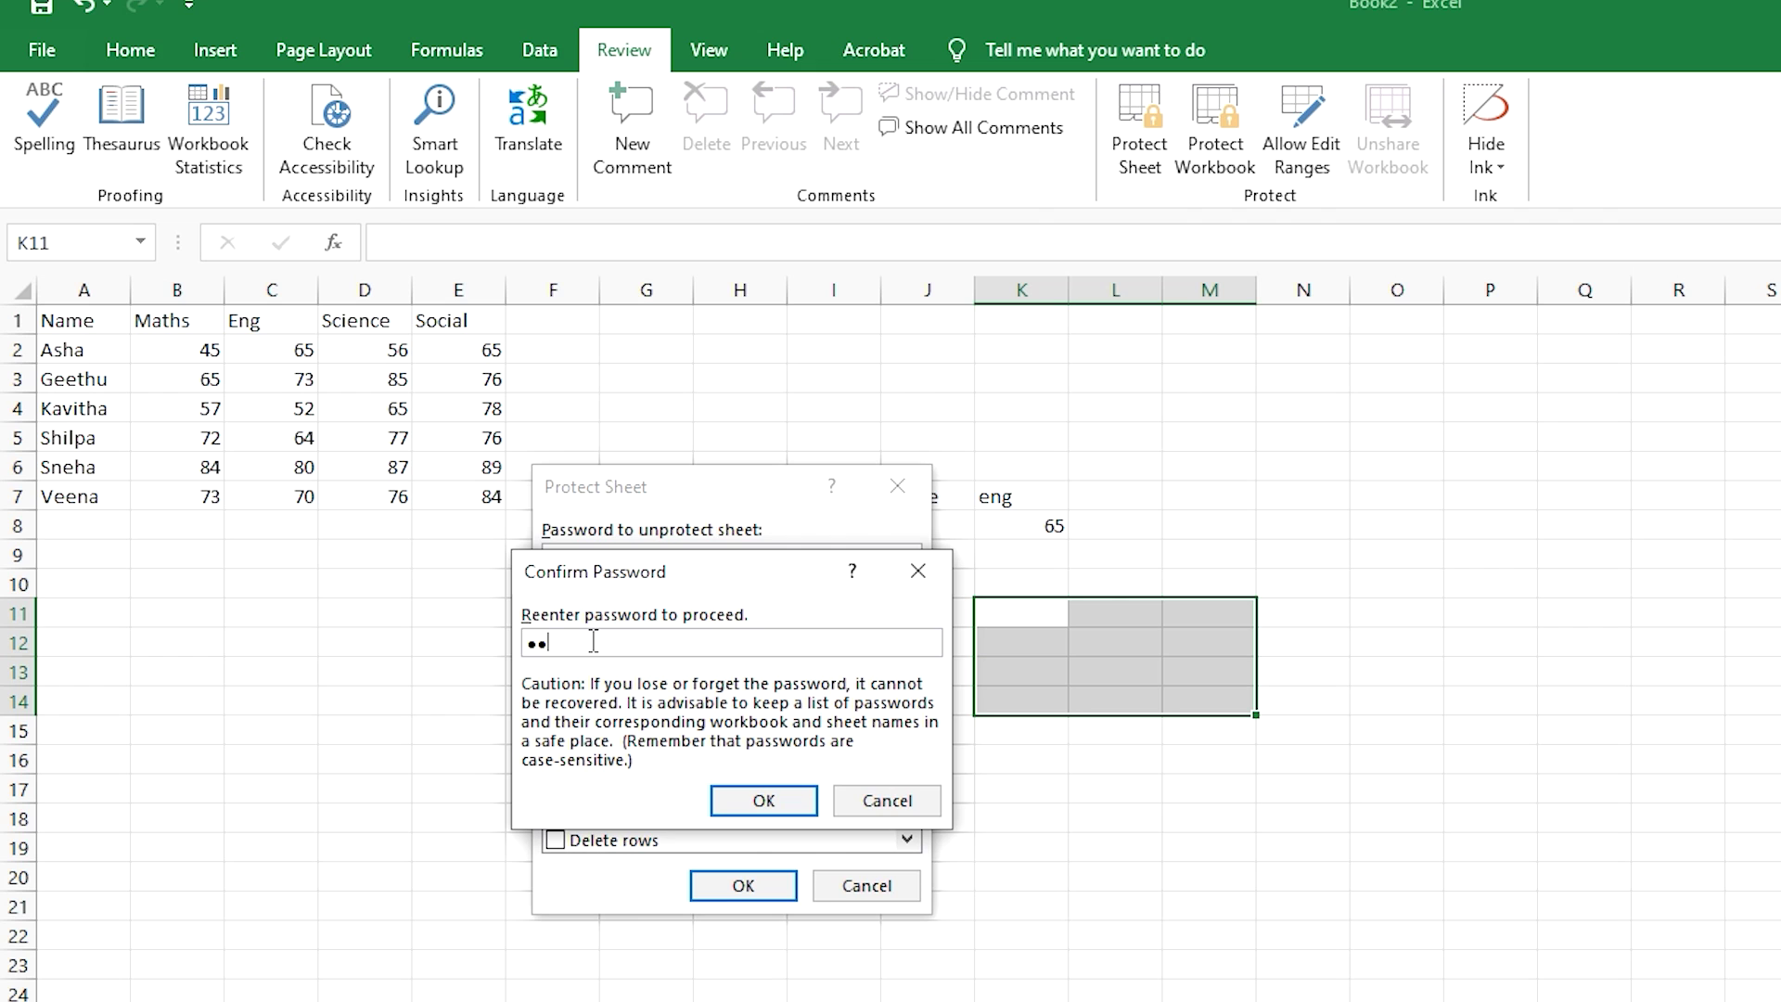
{"action": "left_click", "coordinate": [742, 802]}
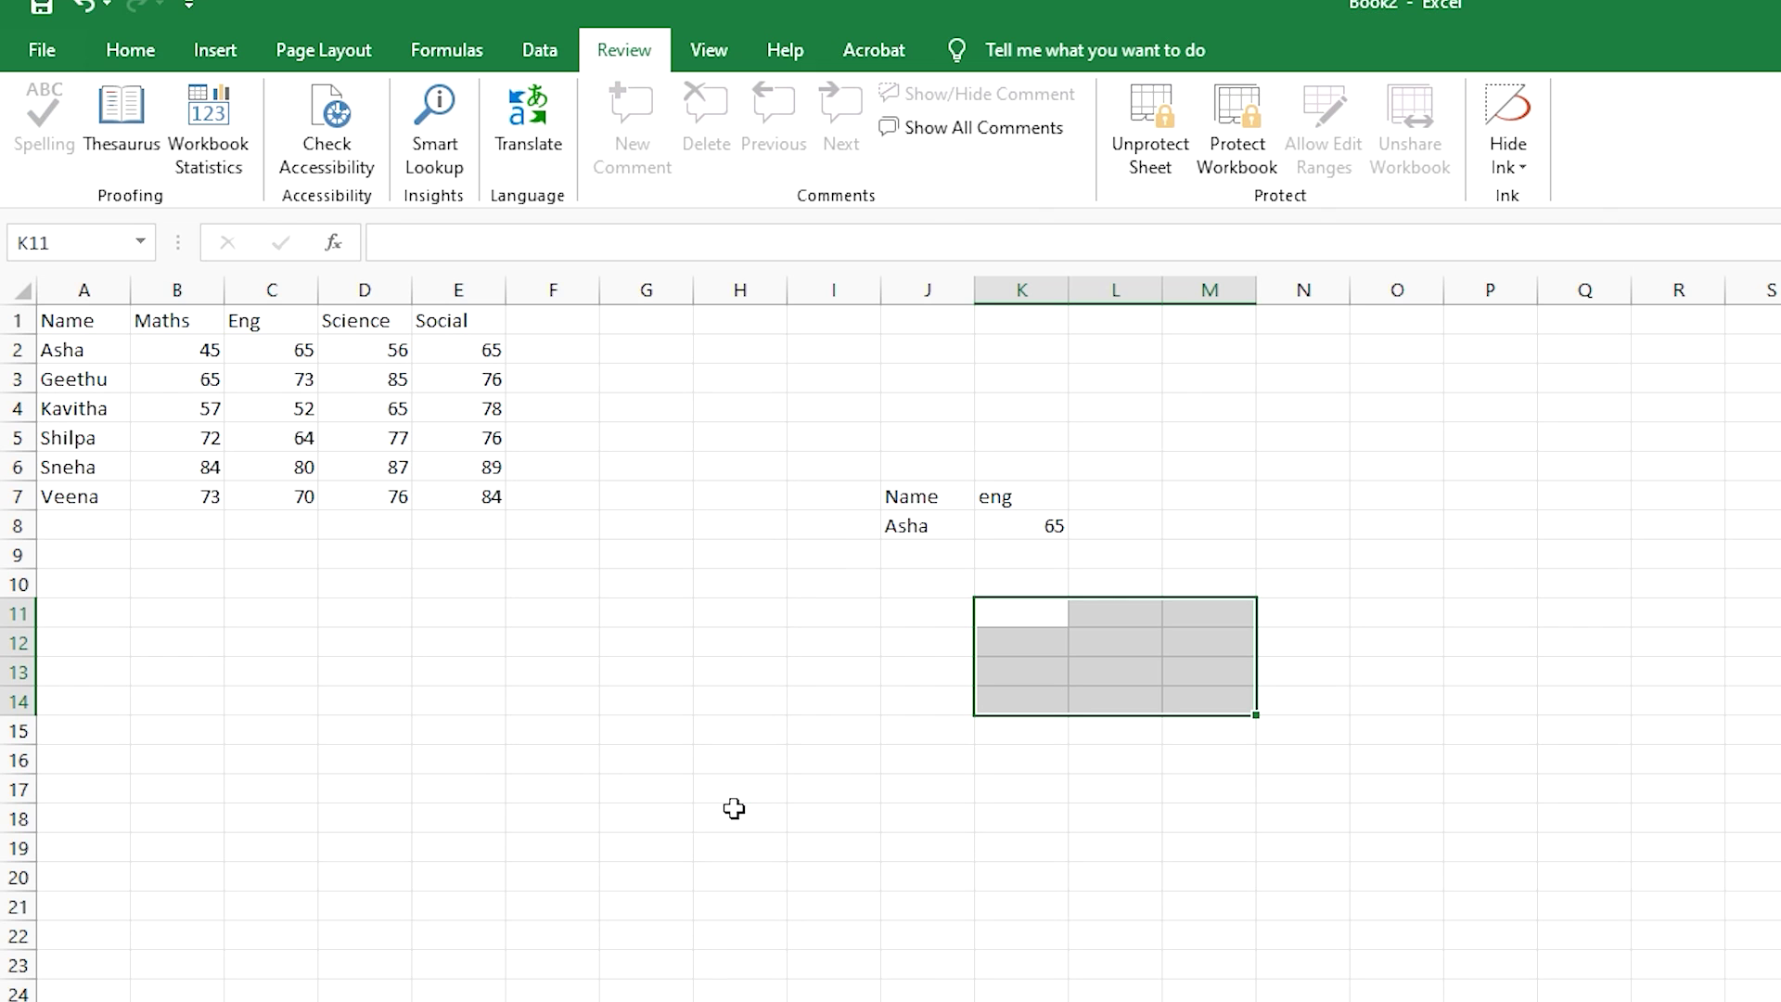
{"action": "left_click", "coordinate": [816, 733]}
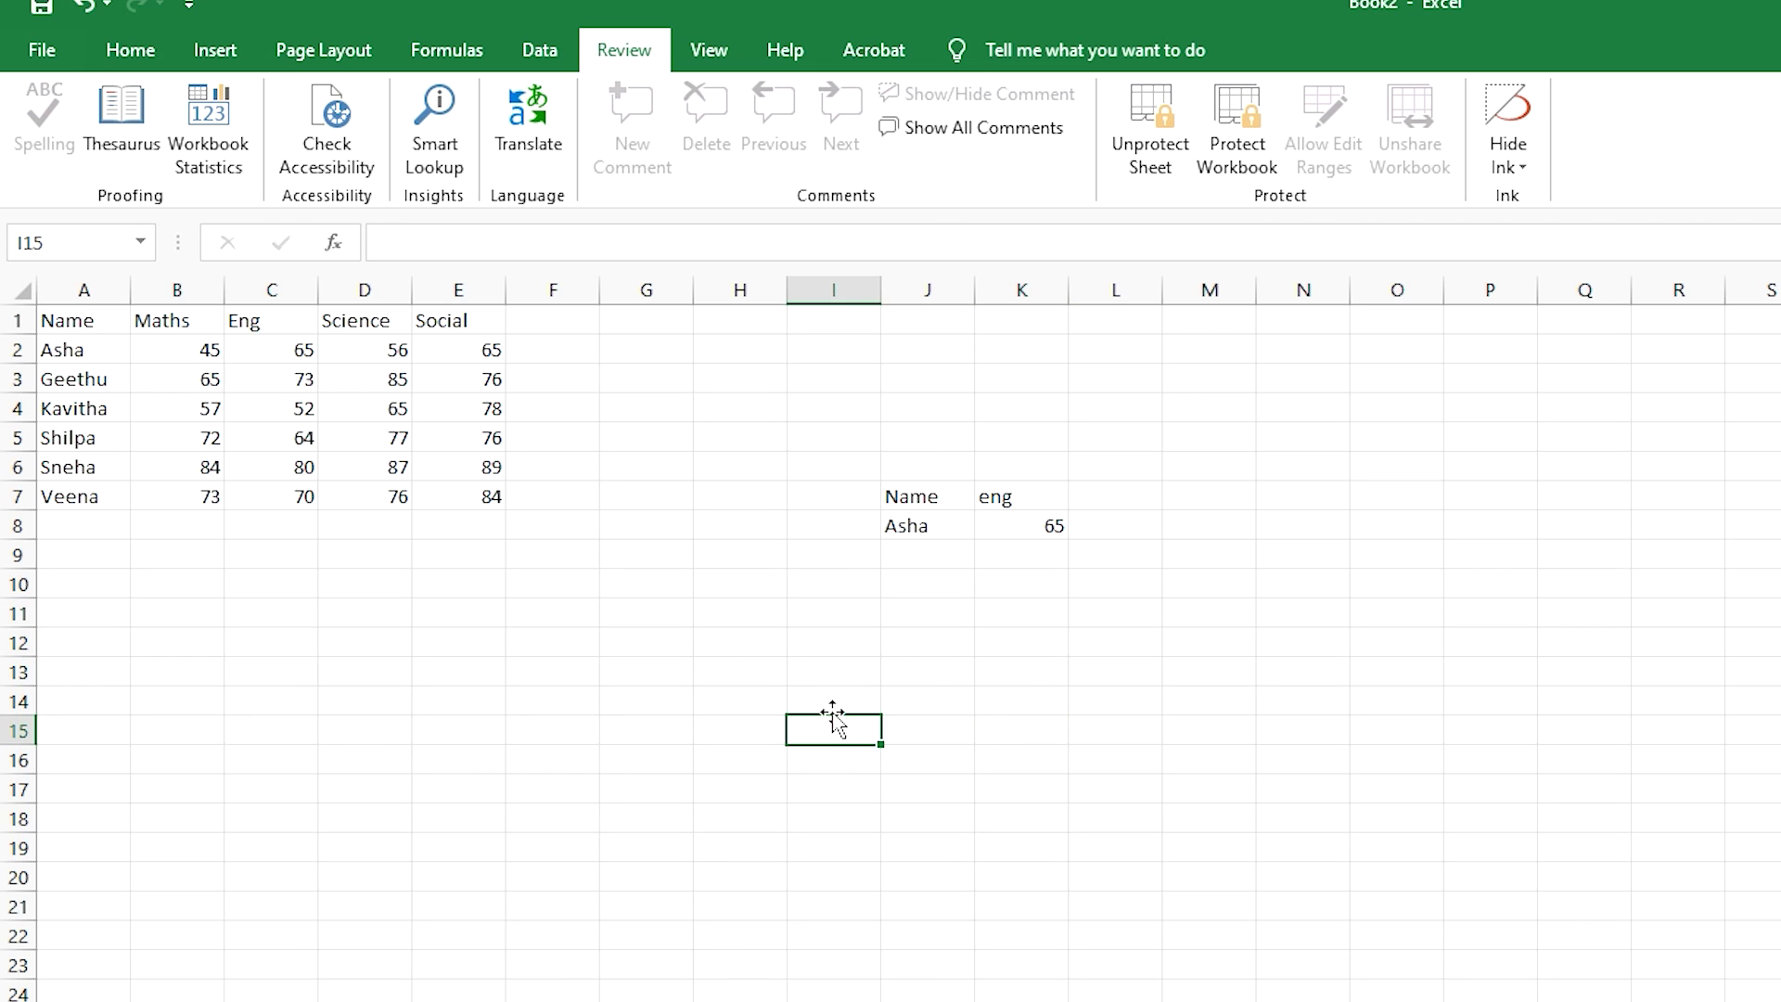
- Test protection: edits to locked J cells raise warnings, while unlocked K11 accepts 'WWWWW'
{"action": "left_click", "coordinate": [941, 641]}
{"action": "key", "text": "a"}
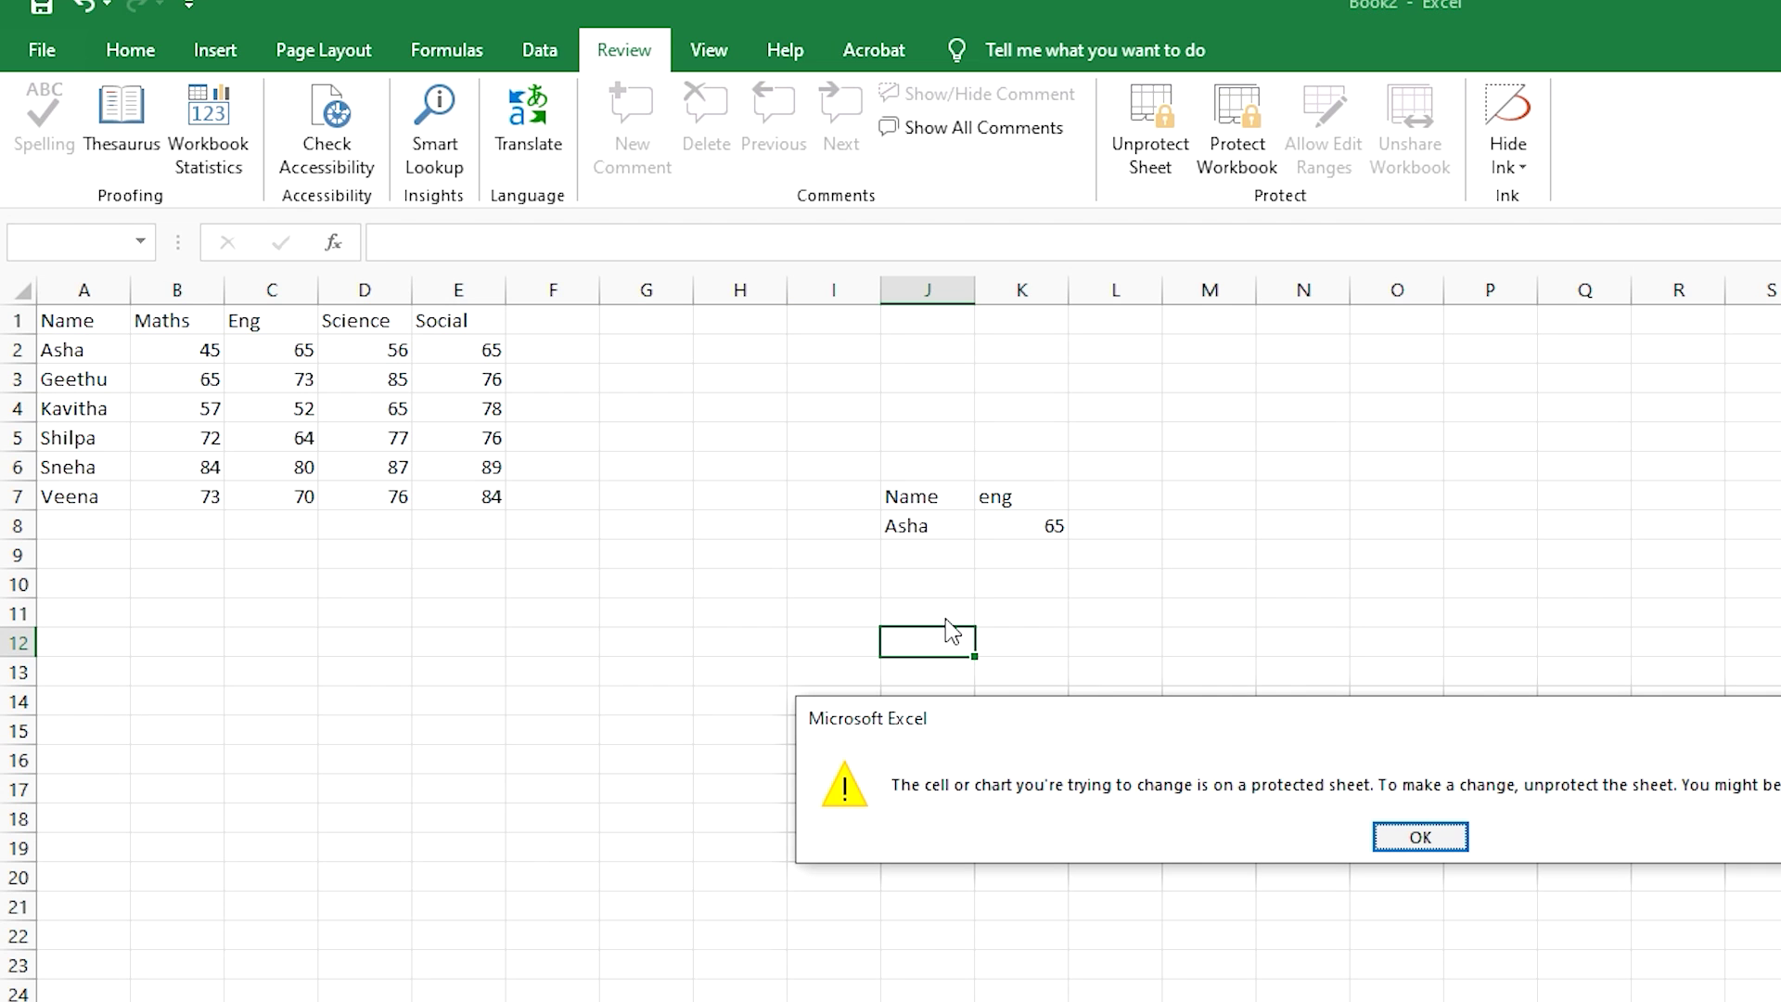
{"action": "key", "text": "Return"}
{"action": "double_click", "coordinate": [1021, 642]}
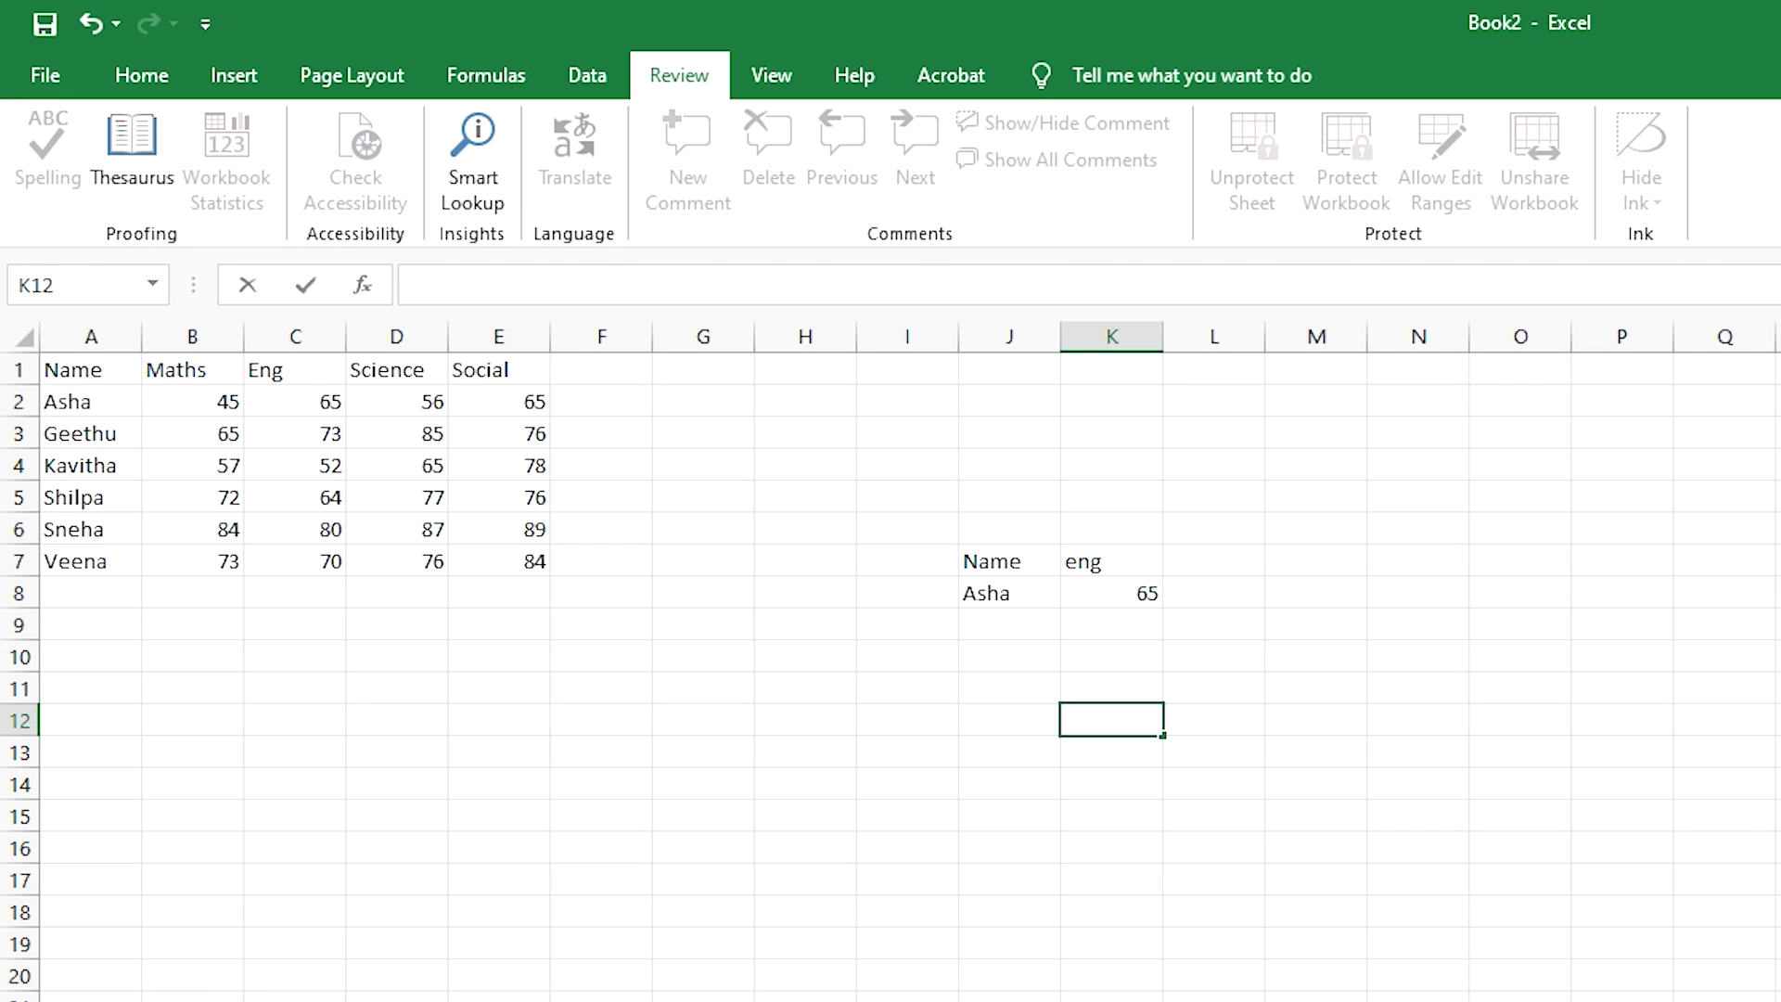
{"action": "double_click", "coordinate": [1010, 720]}
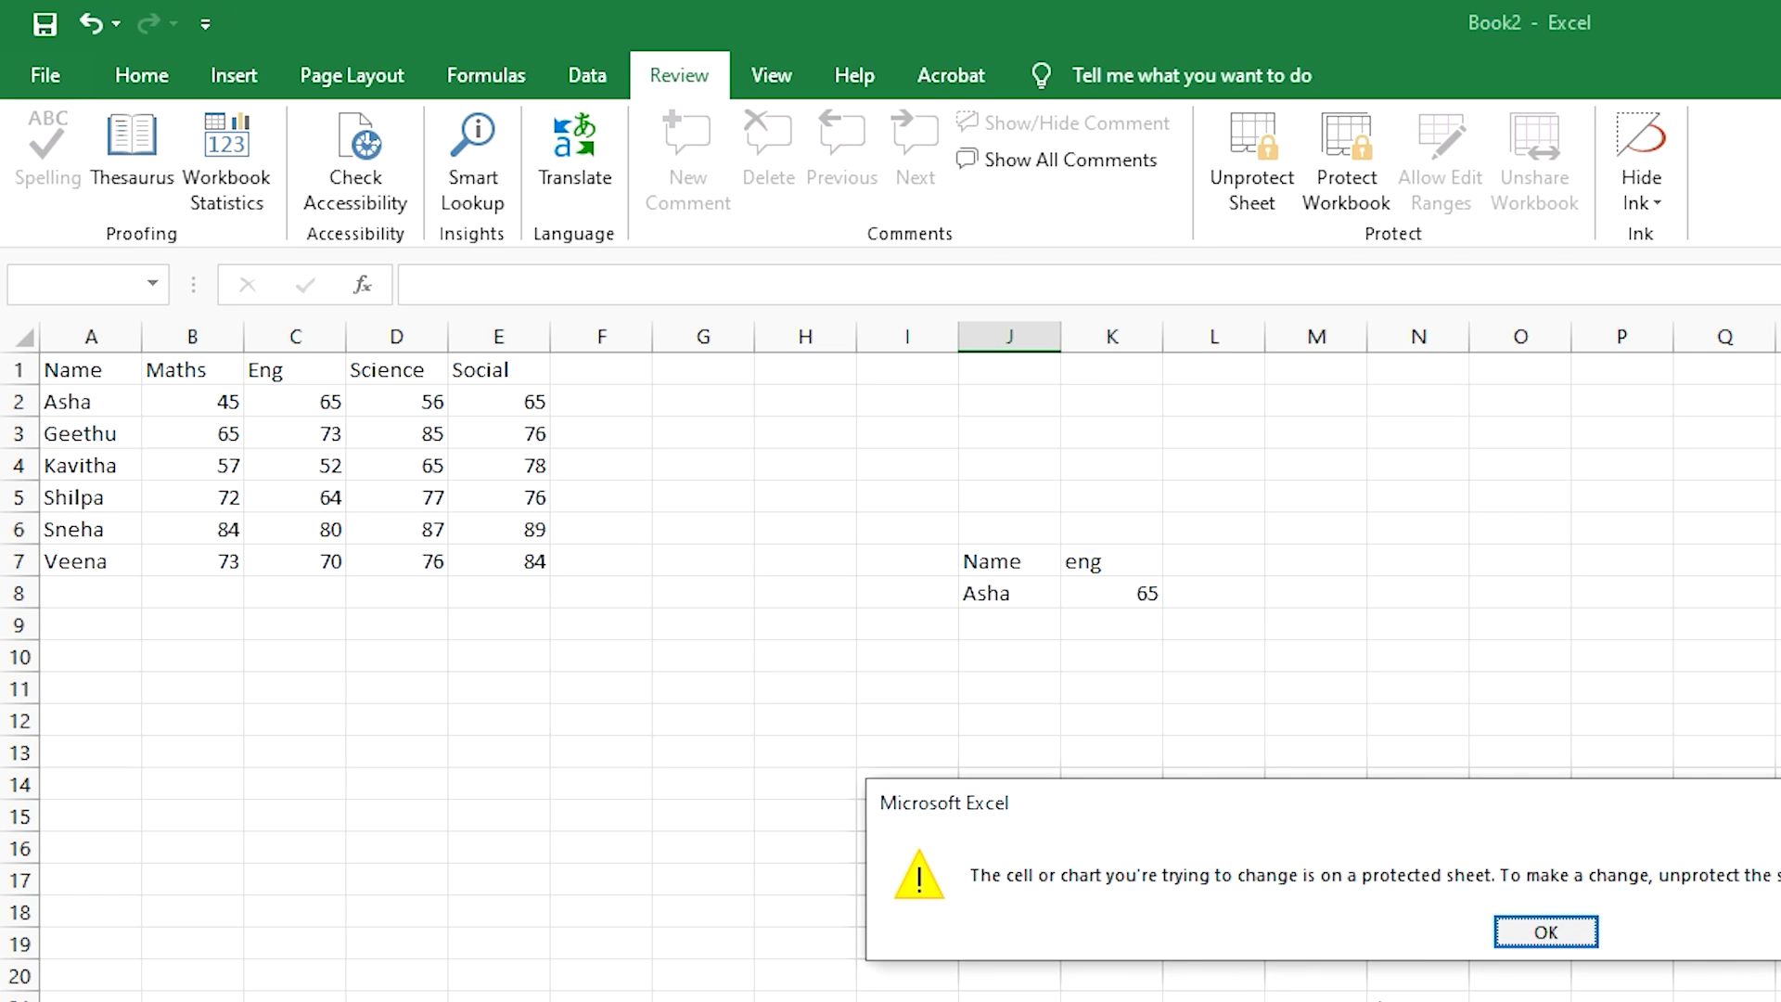
{"action": "left_click", "coordinate": [1546, 935]}
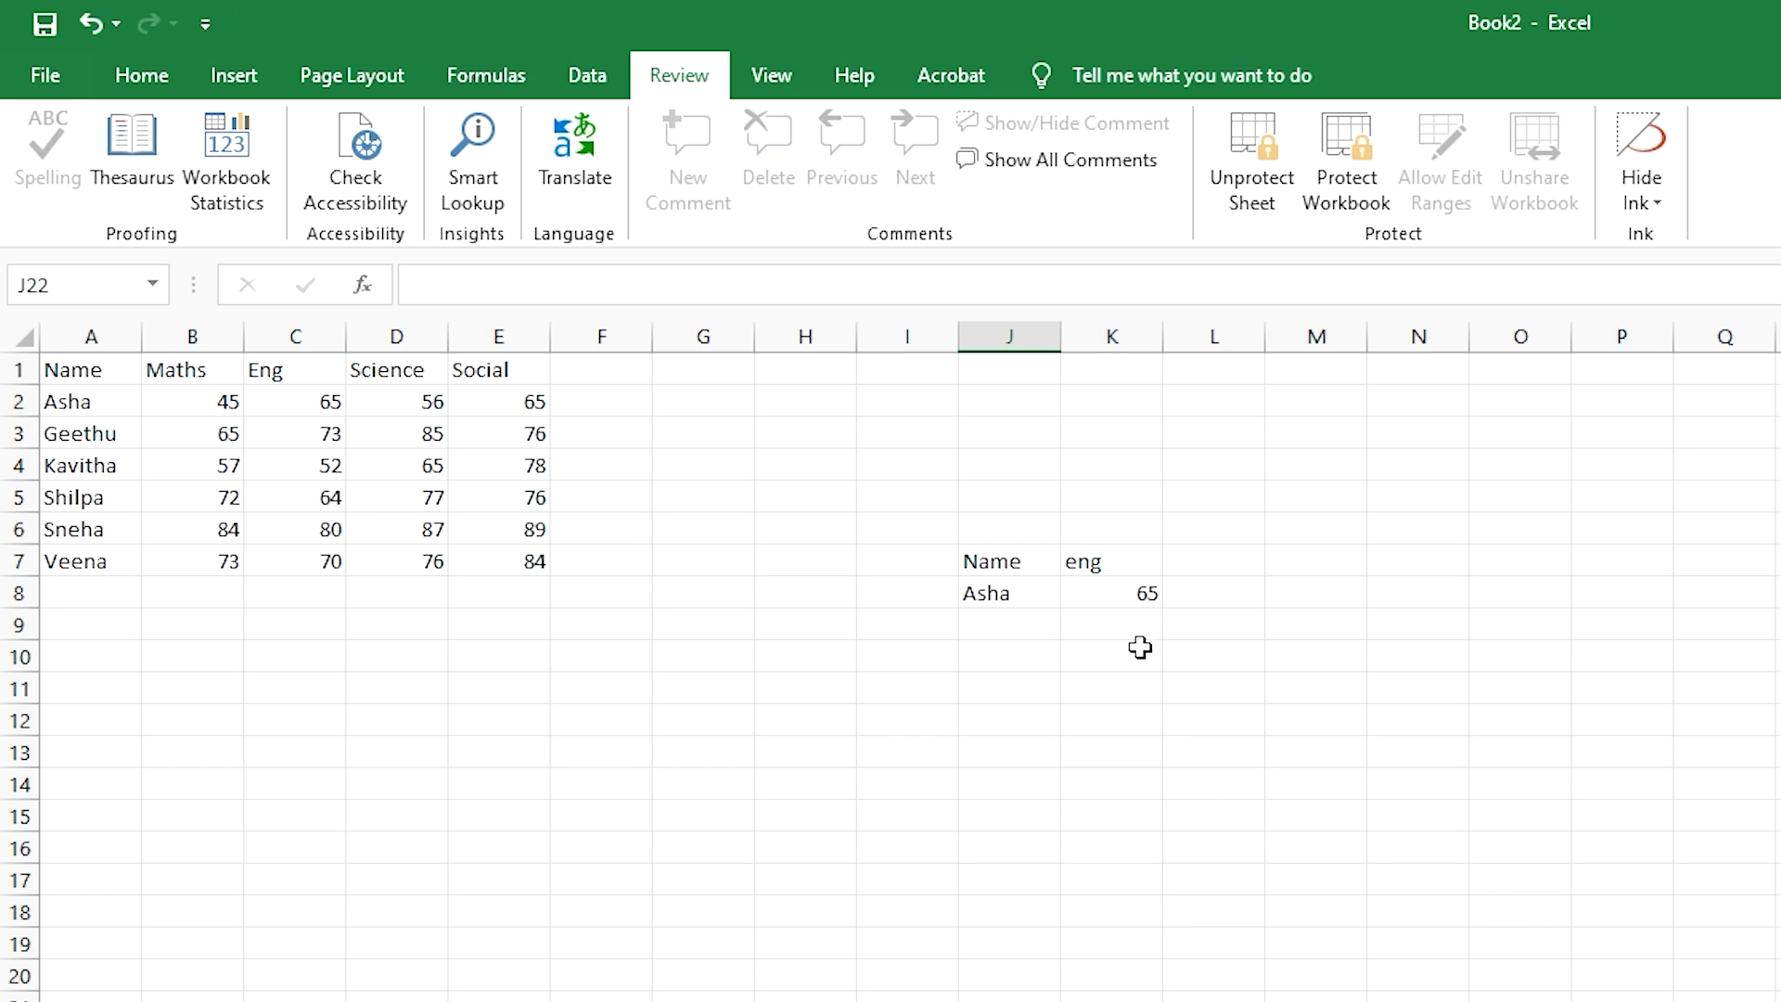
{"action": "left_click", "coordinate": [1134, 700]}
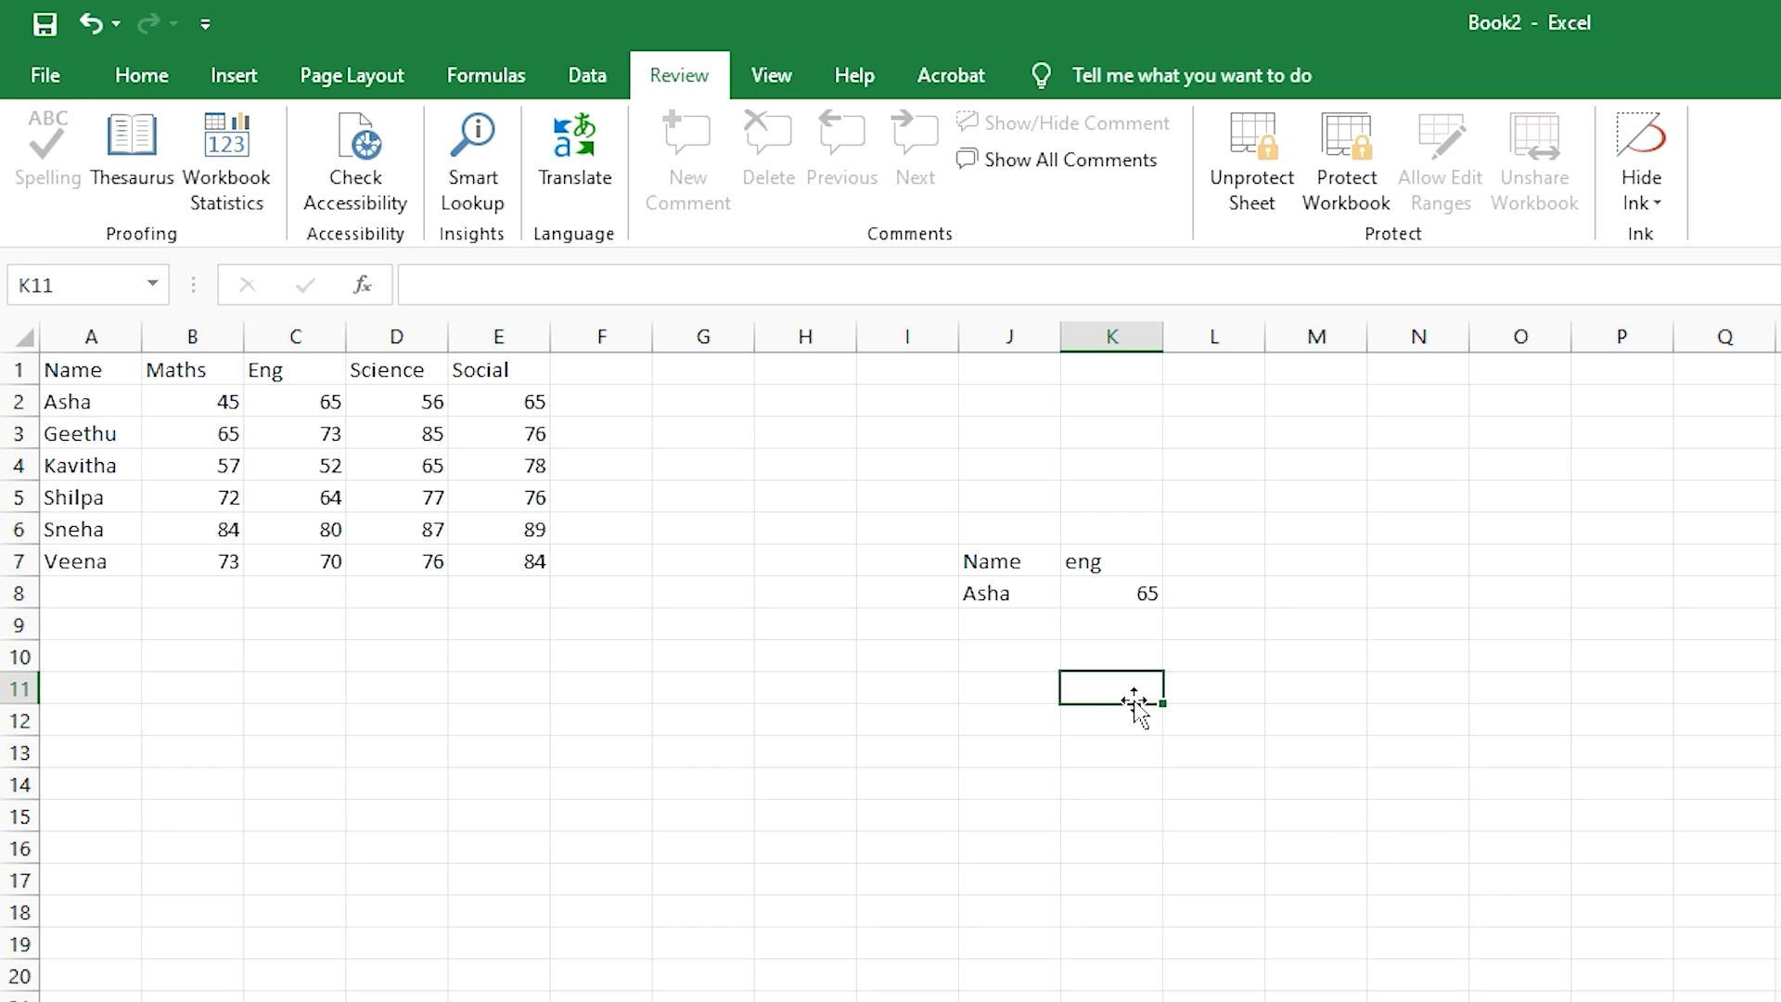
{"action": "type", "text": "WWWWW"}
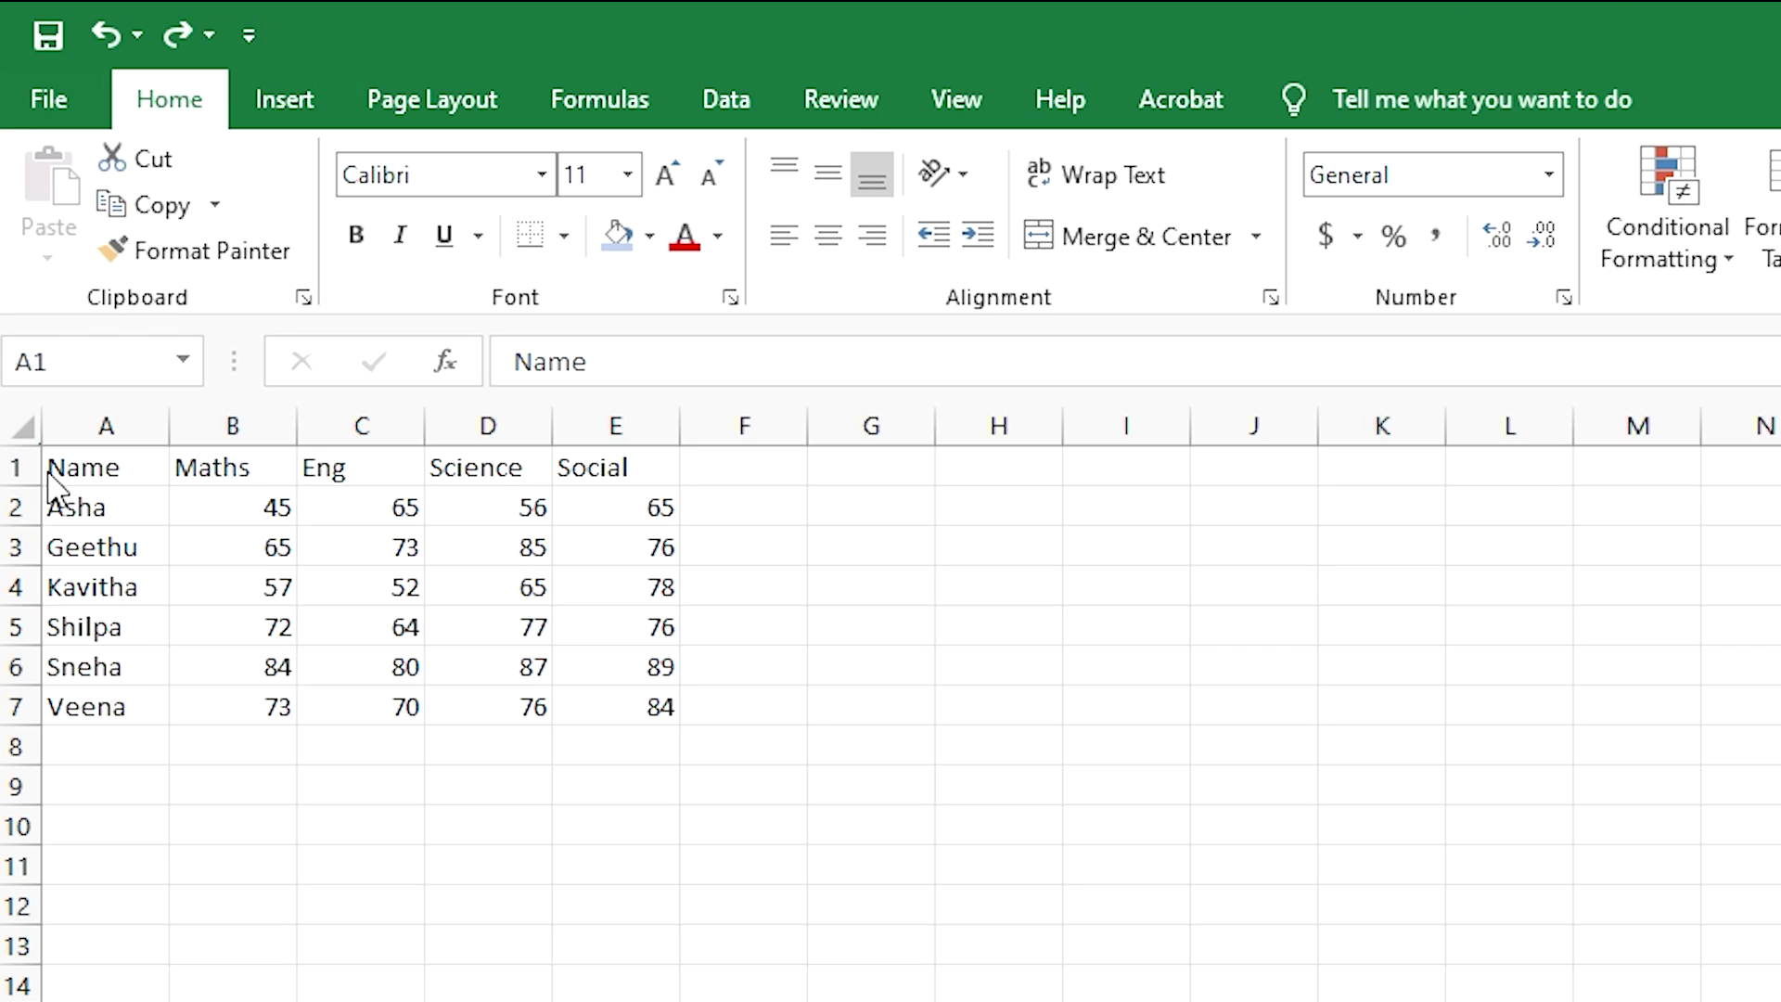
- Select the marks table A1:E7 and press F11 to chart it on Chart2
{"action": "left_click", "coordinate": [76, 459]}
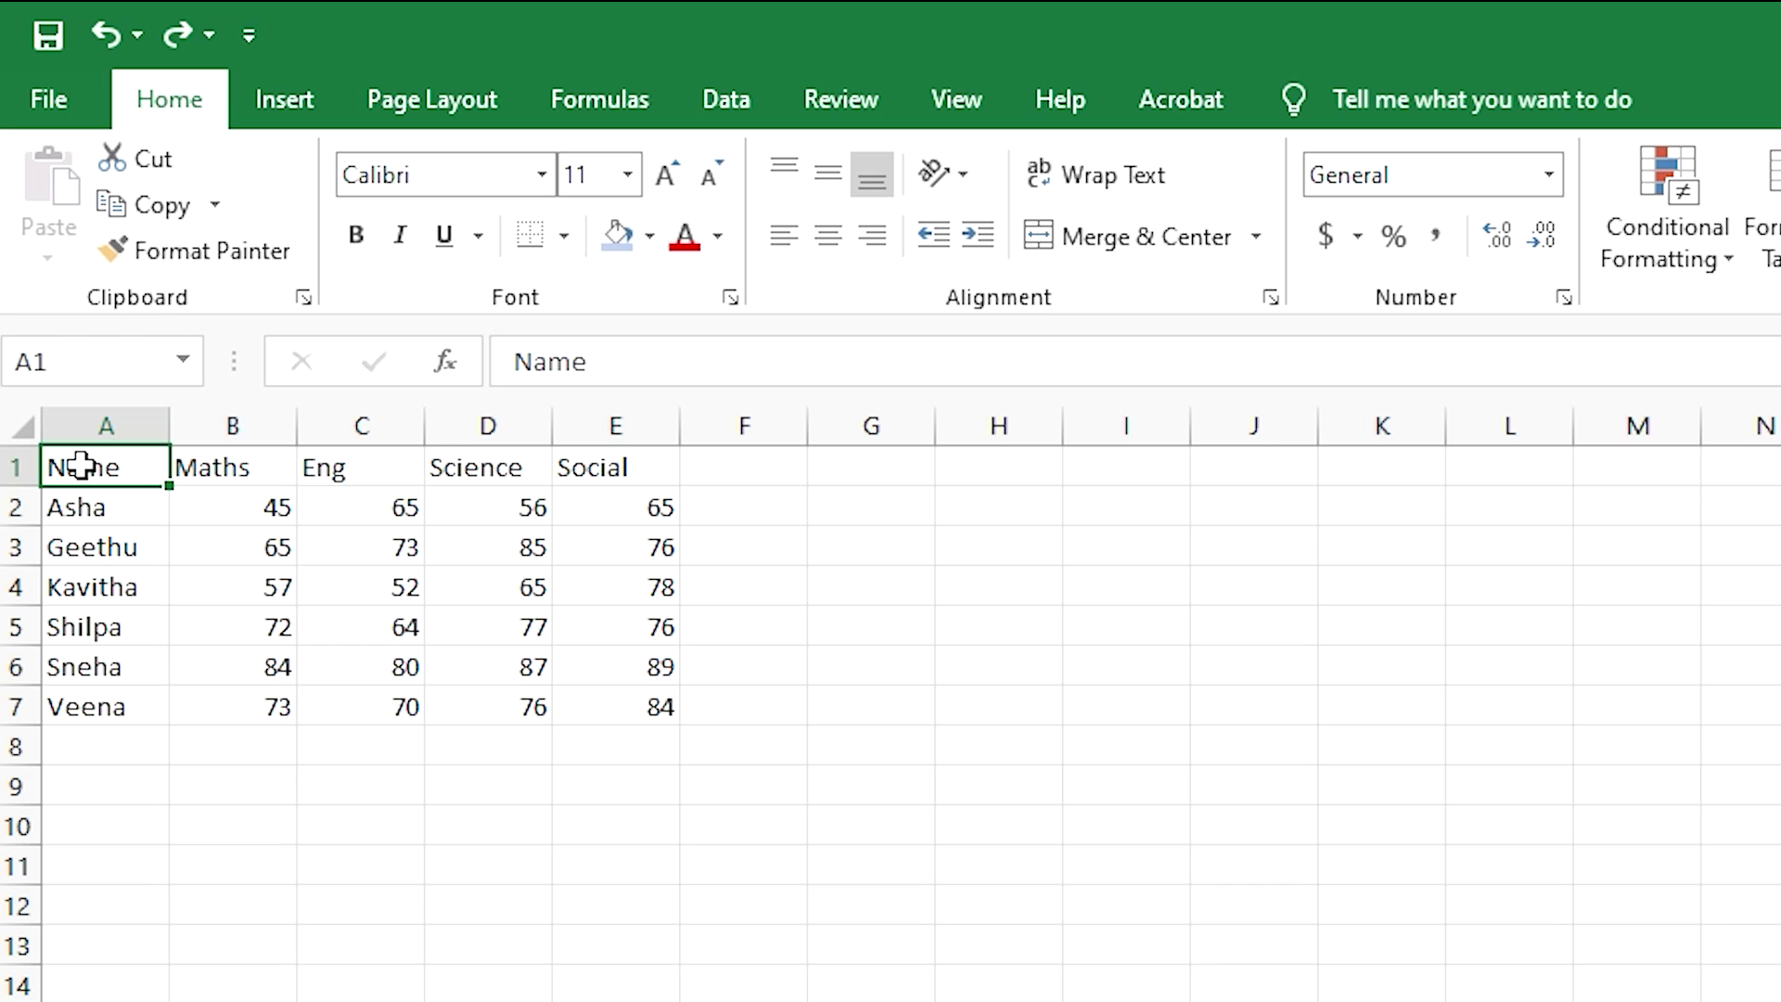
{"action": "left_click_drag", "start_coordinate": [82, 464], "coordinate": [621, 715]}
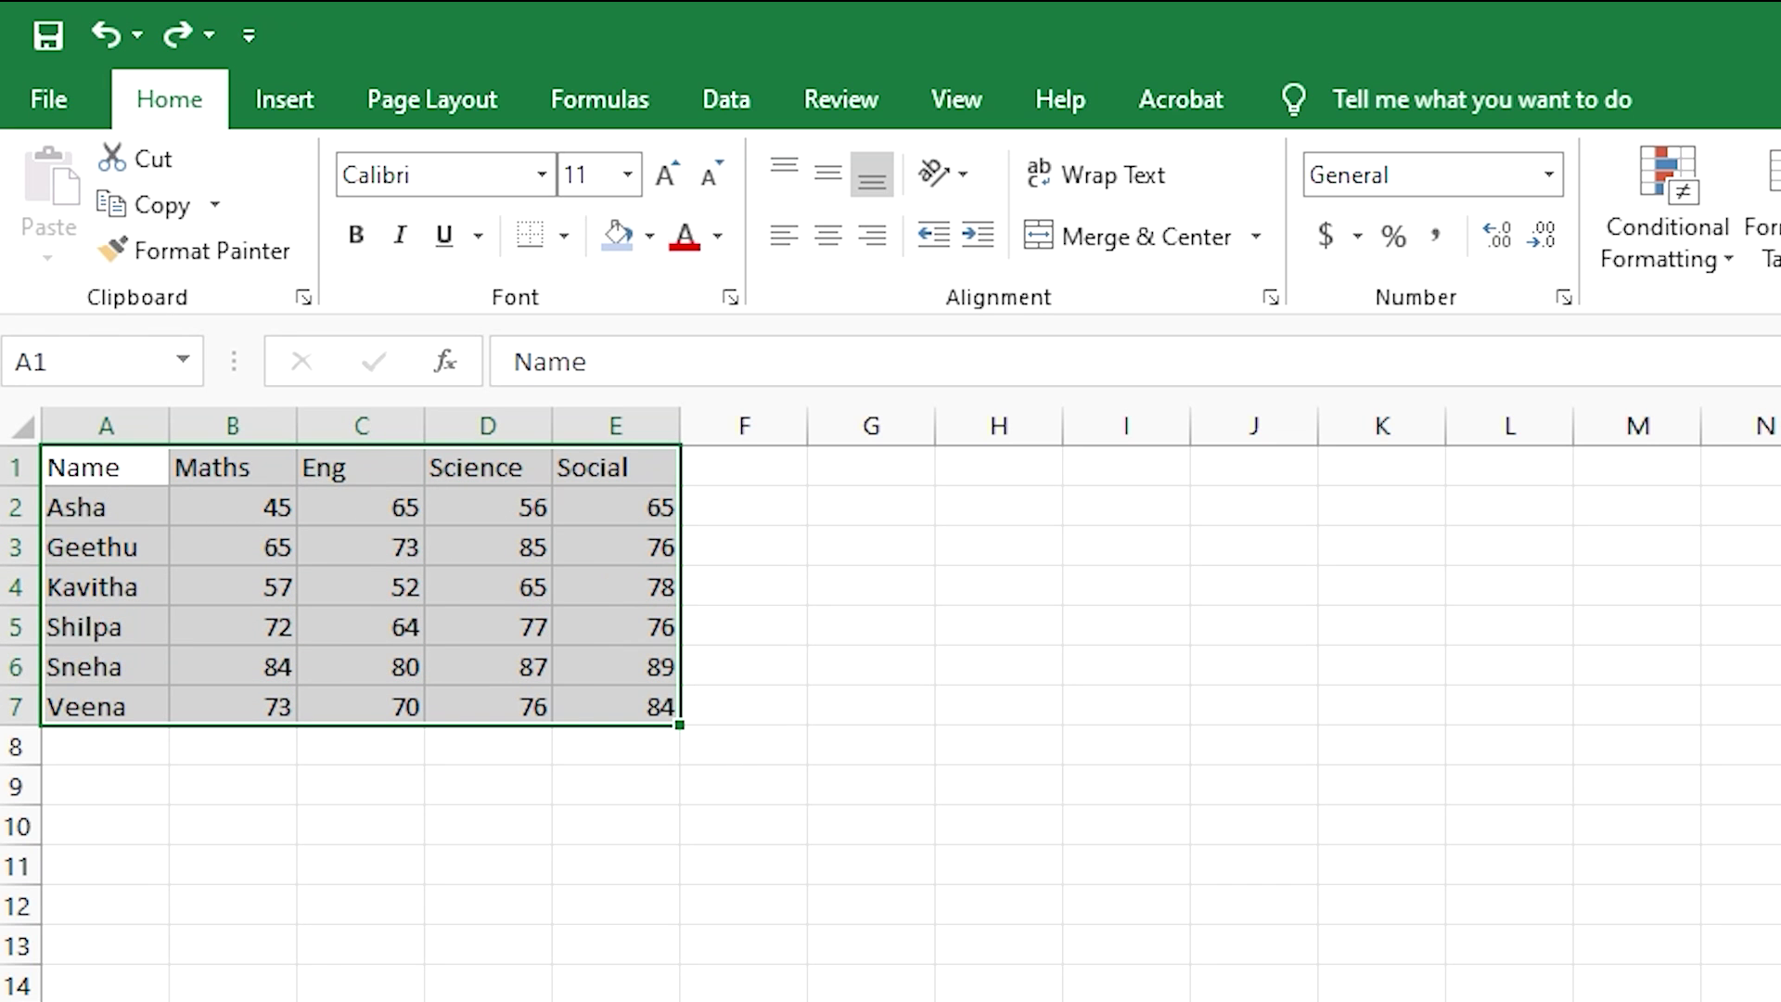
{"action": "key", "text": "F11"}
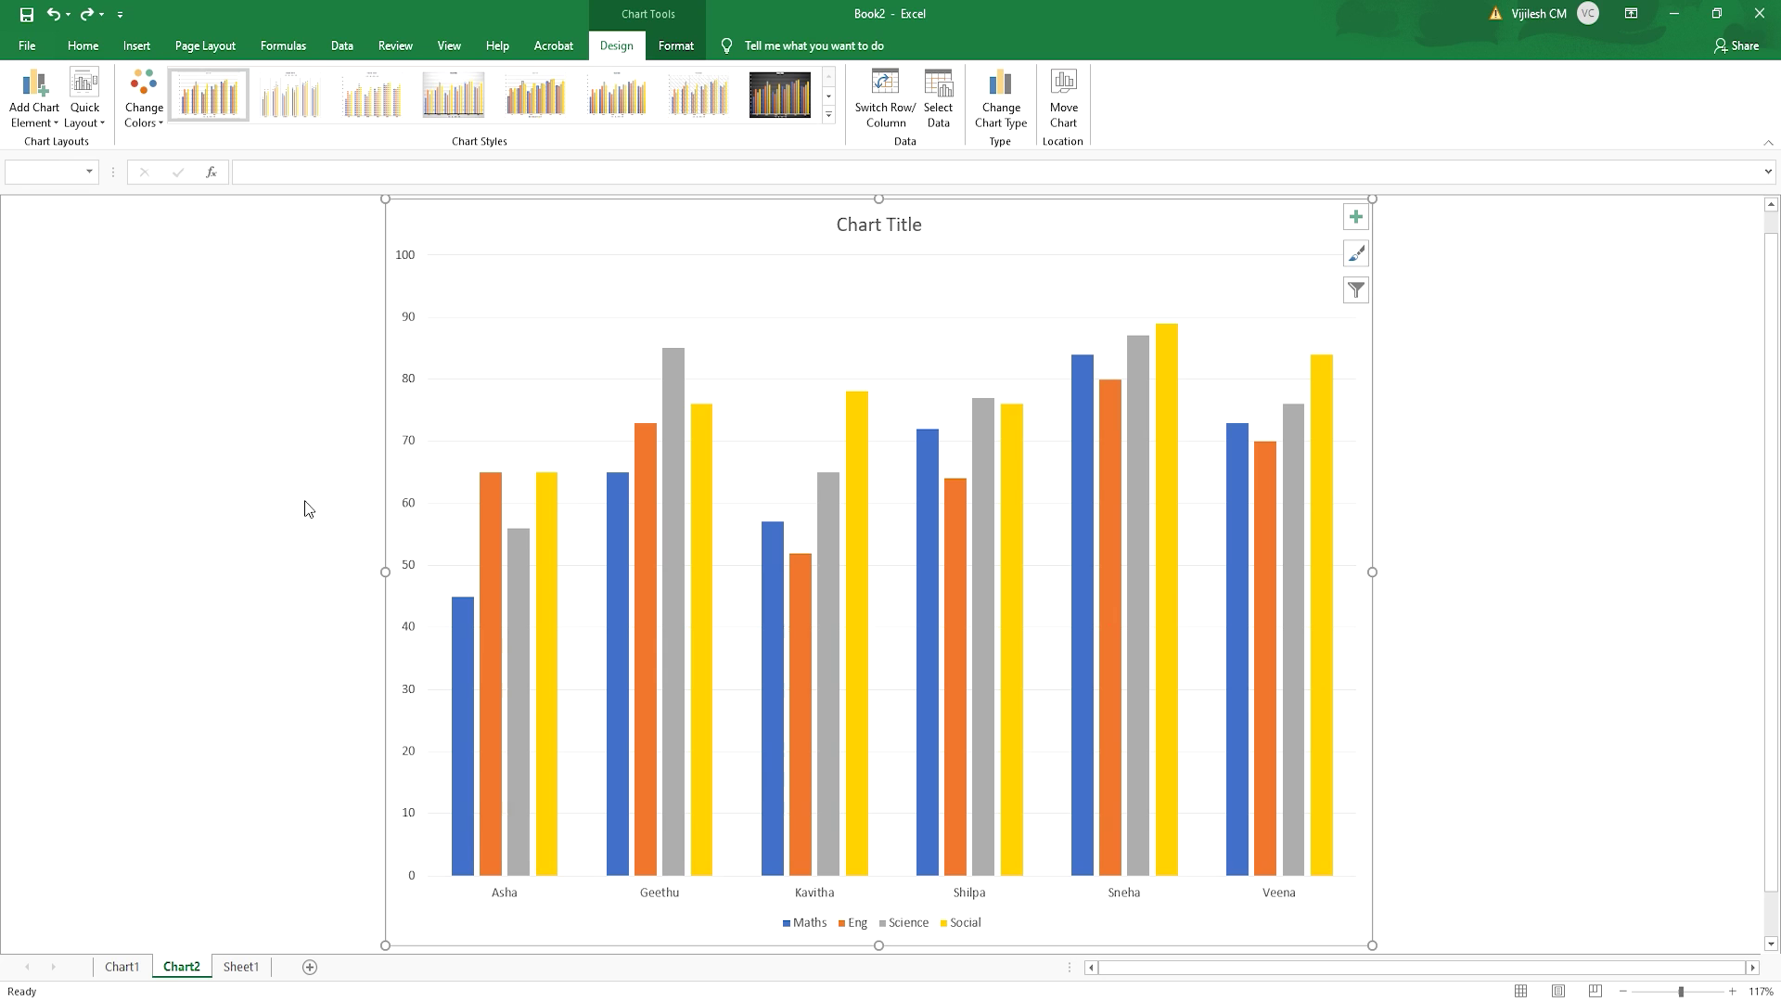
{"action": "mouse_move", "coordinate": [847, 495]}
- Change the Chart2 column chart to a Pie chart of the Maths marks
{"action": "left_click", "coordinate": [1014, 133]}
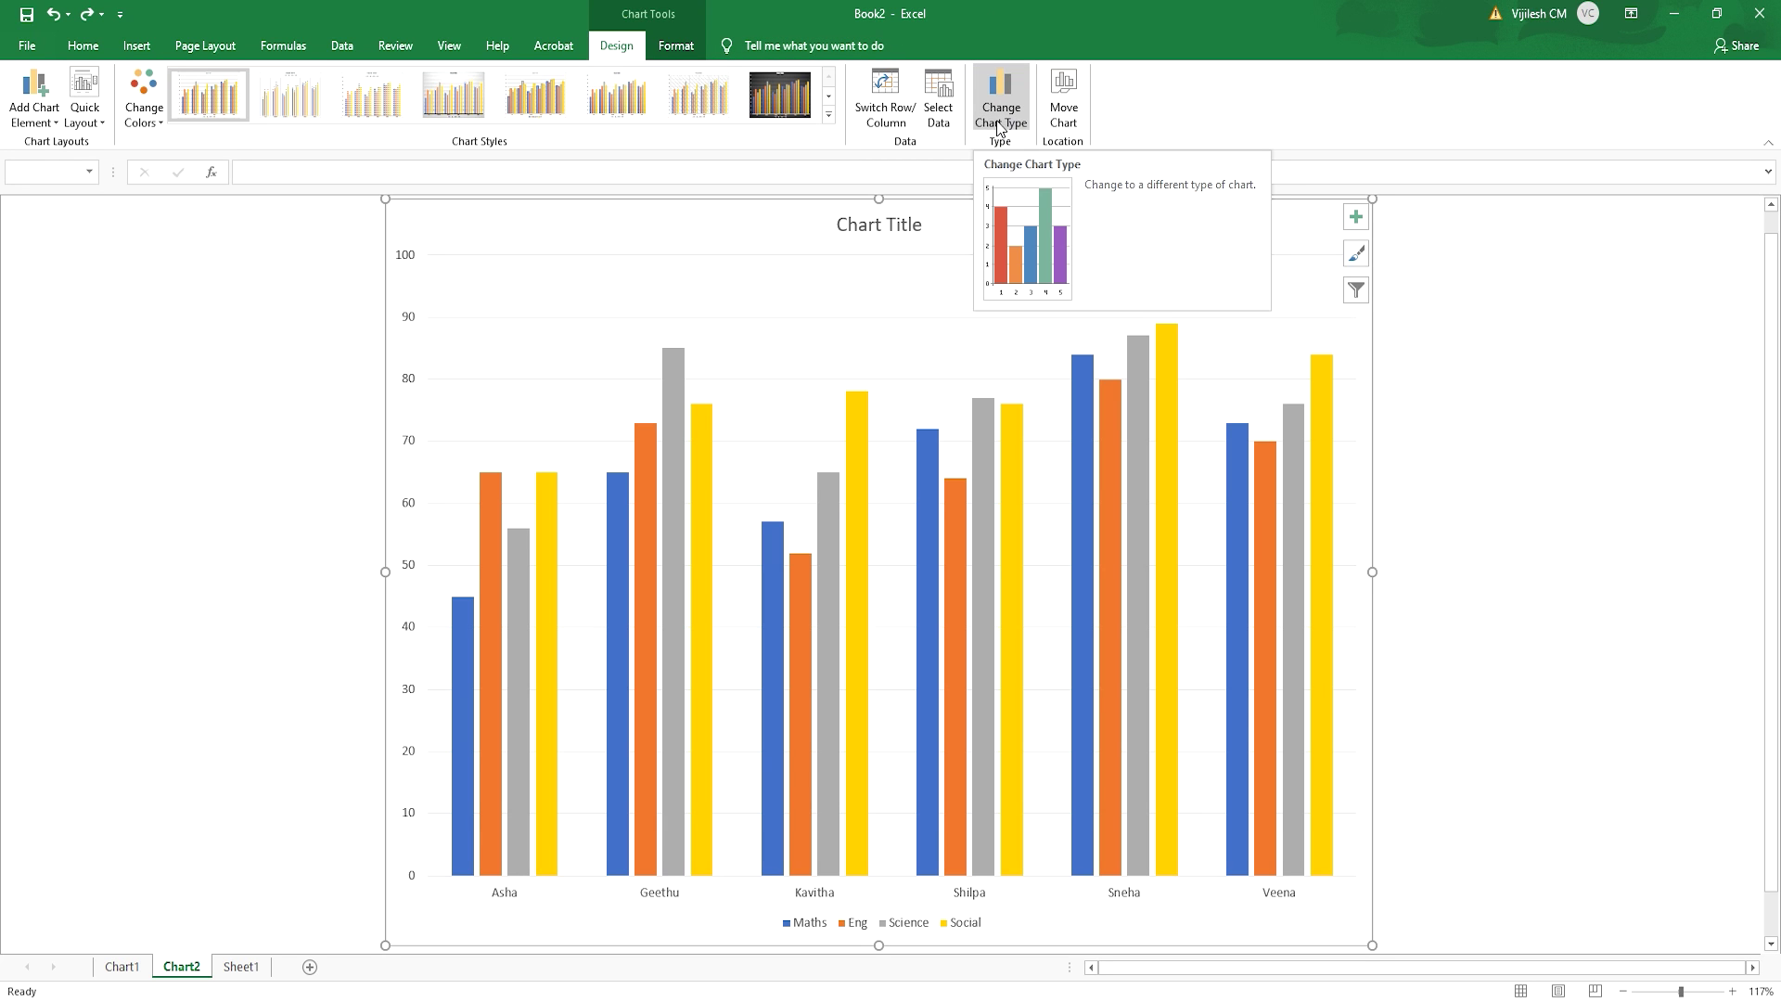
{"action": "left_click", "coordinate": [1017, 120]}
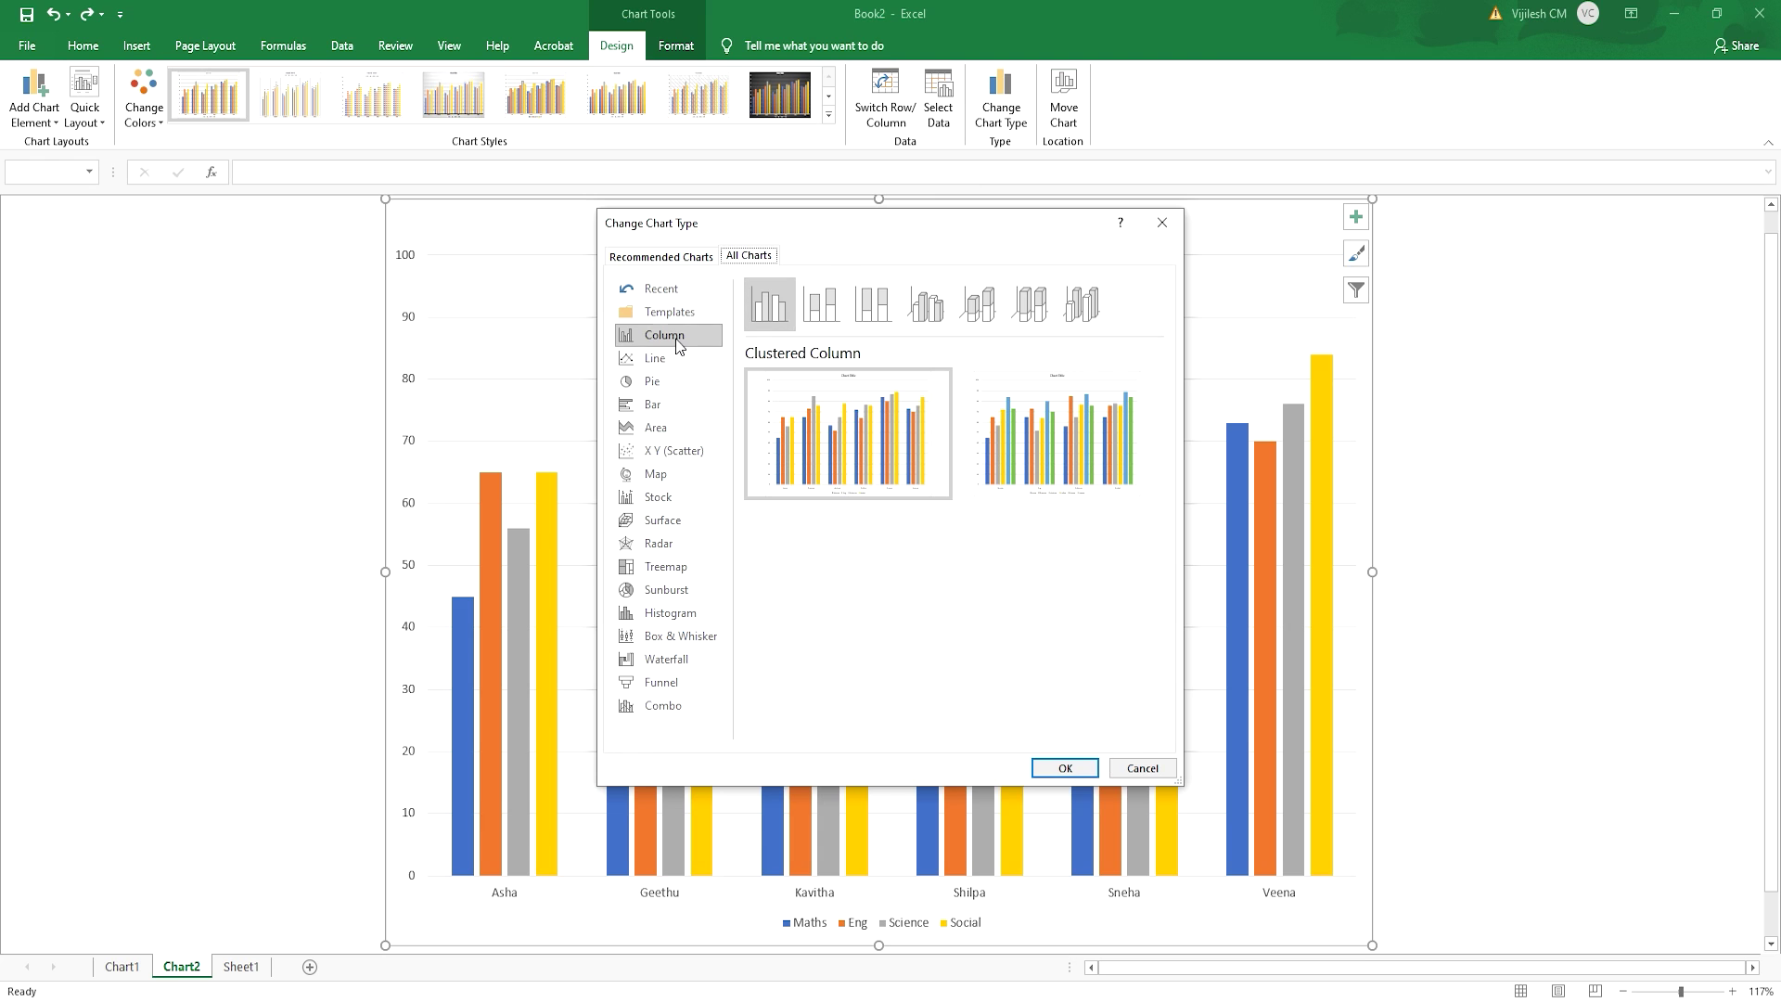
{"action": "left_click", "coordinate": [668, 390]}
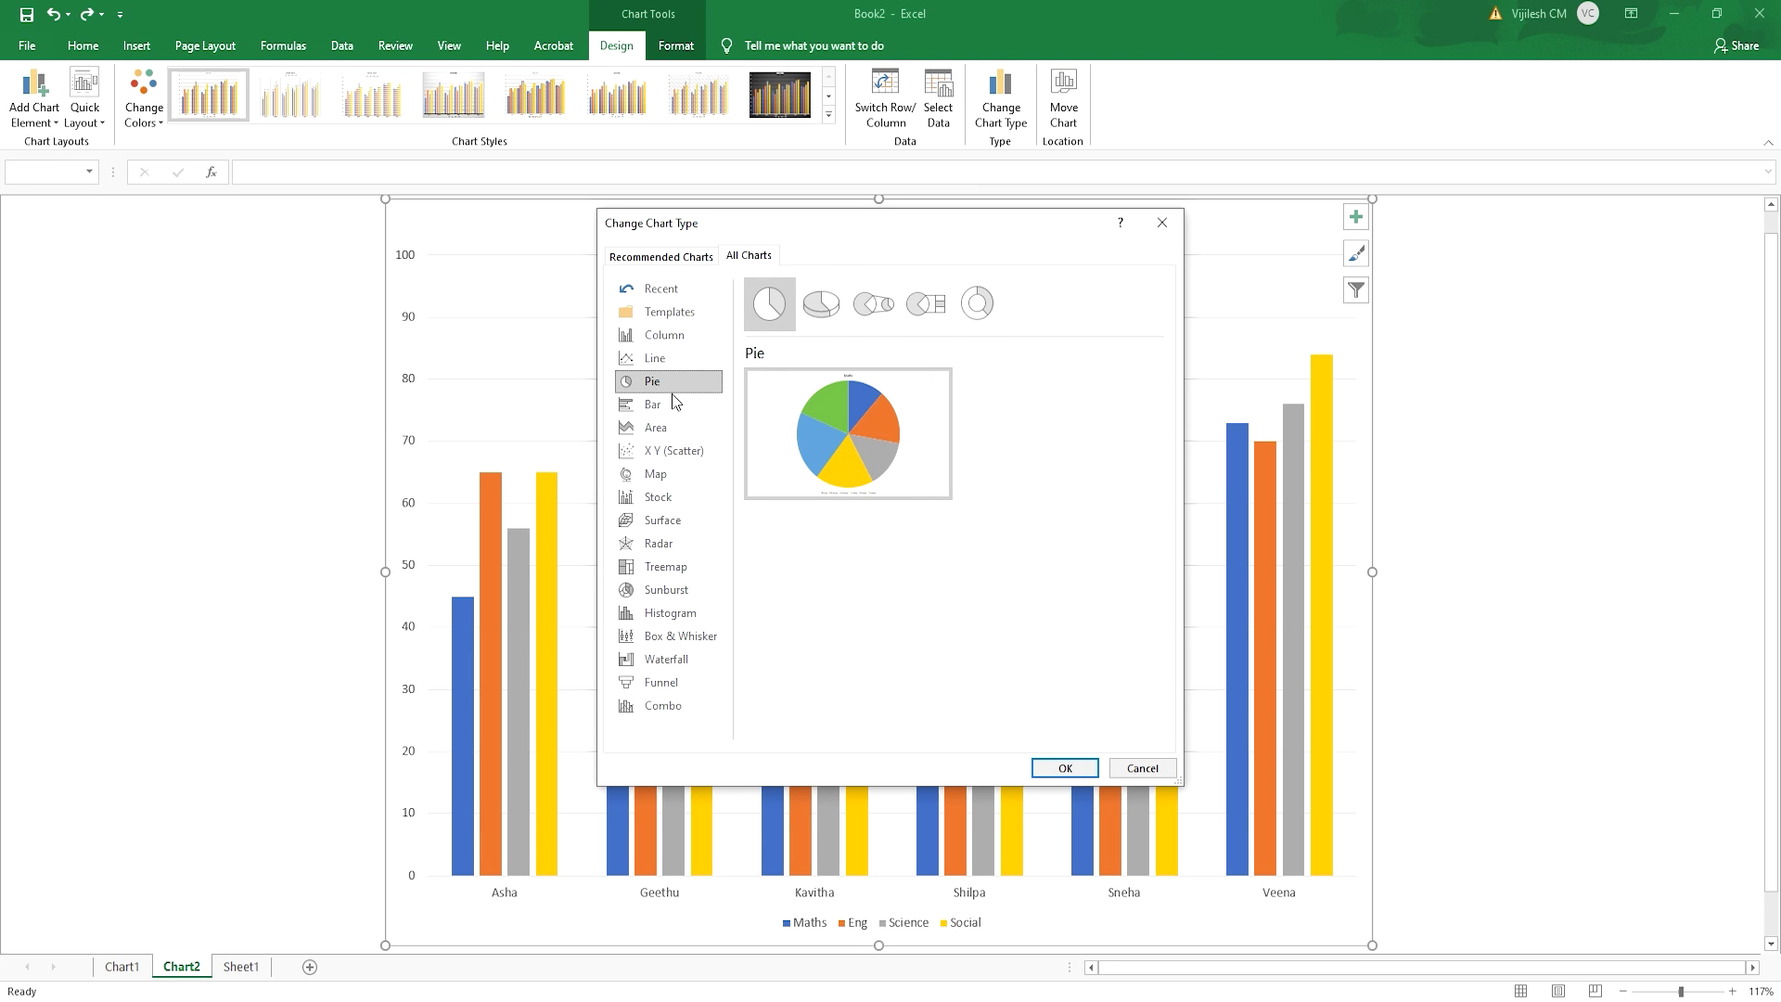
{"action": "left_click", "coordinate": [658, 406]}
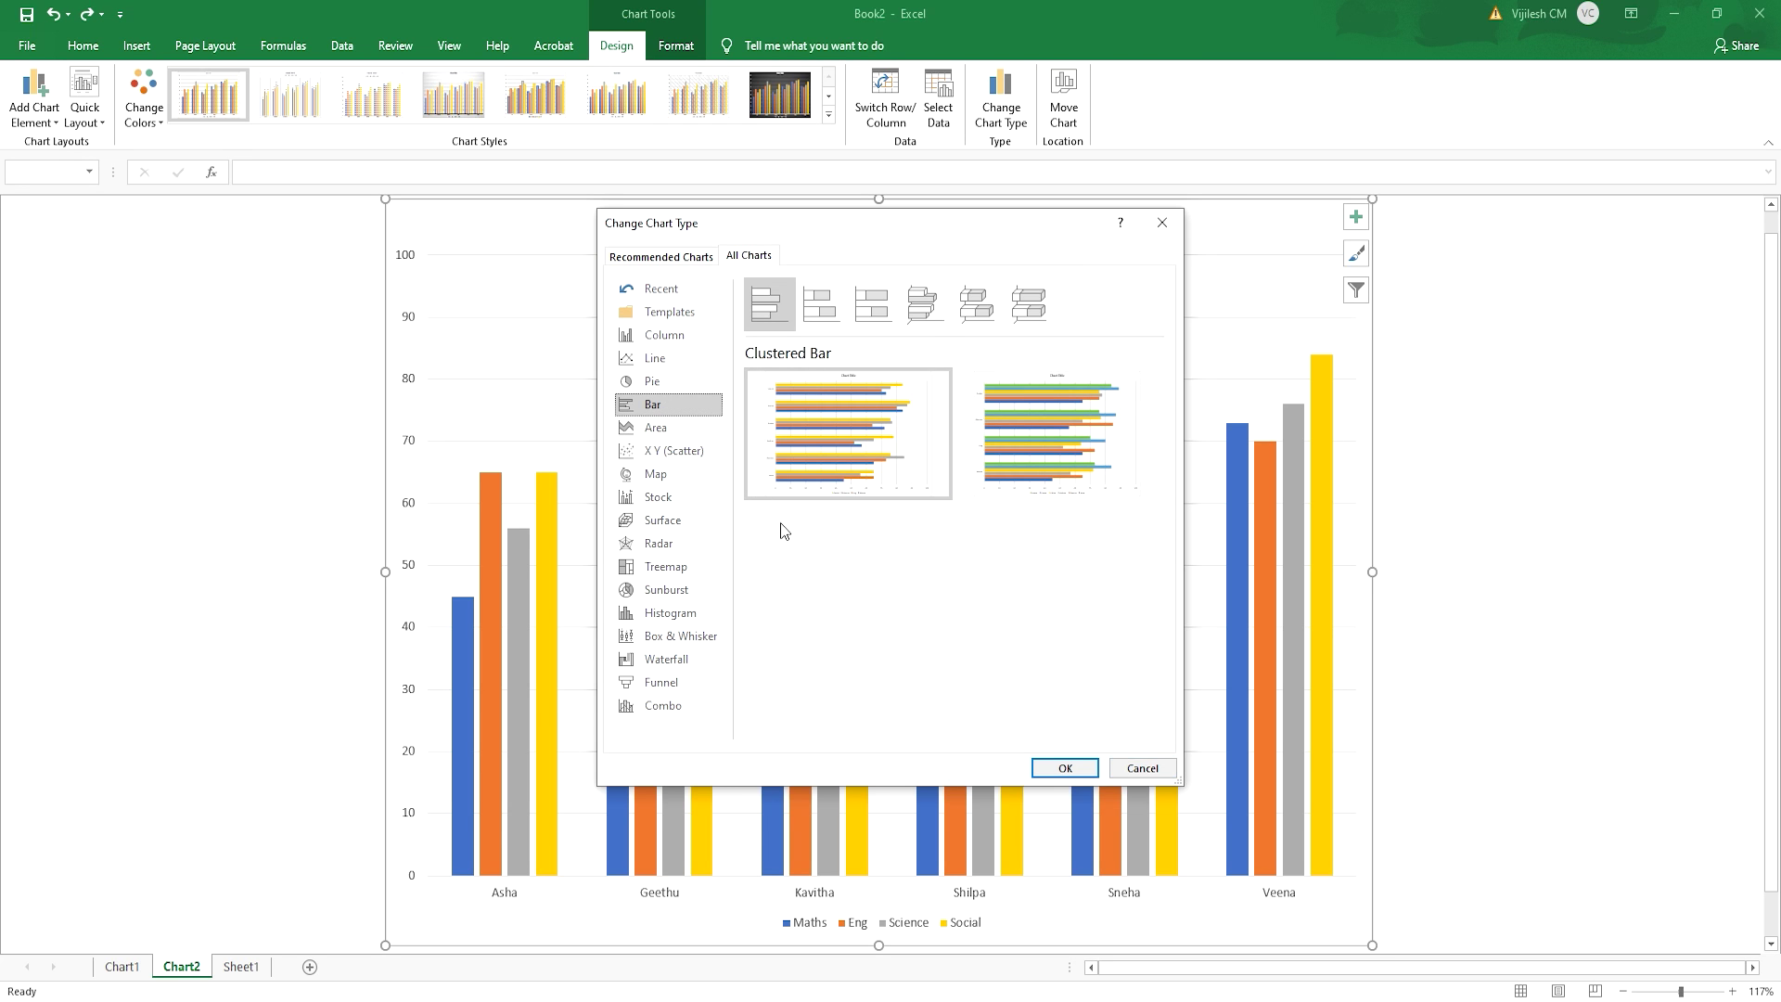
{"action": "left_click", "coordinate": [674, 394]}
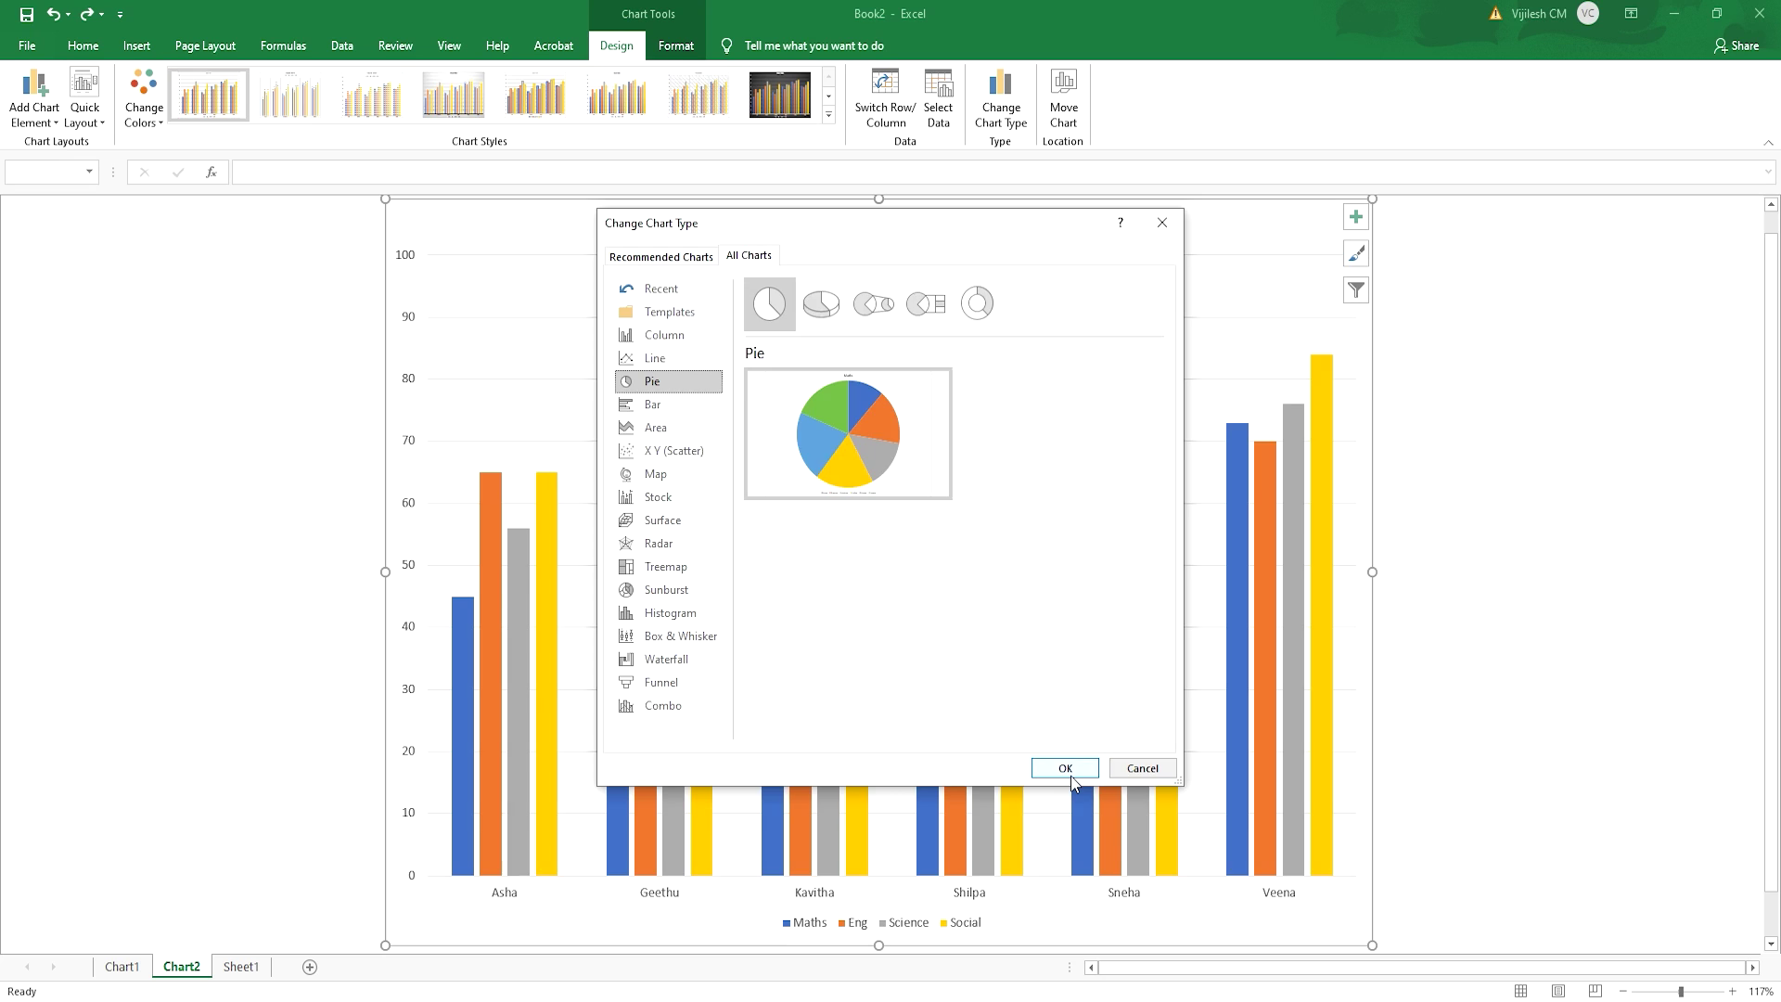
{"action": "left_click", "coordinate": [1065, 769]}
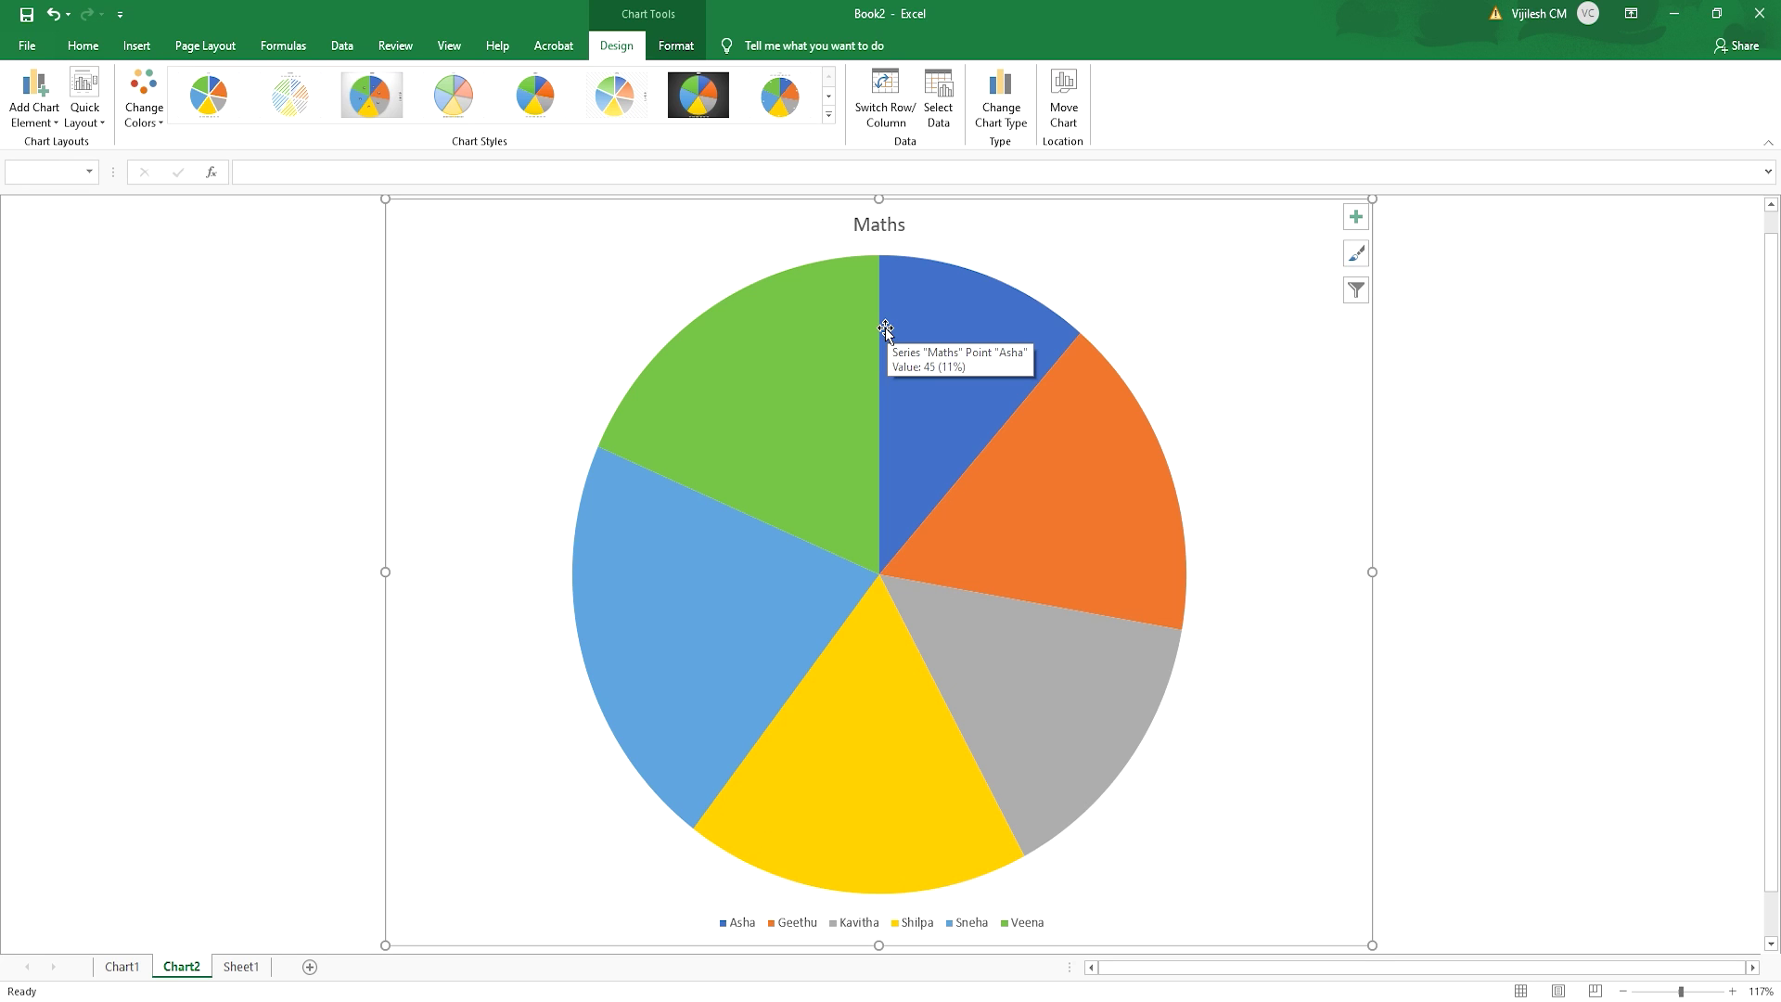
{"action": "left_click", "coordinate": [148, 51]}
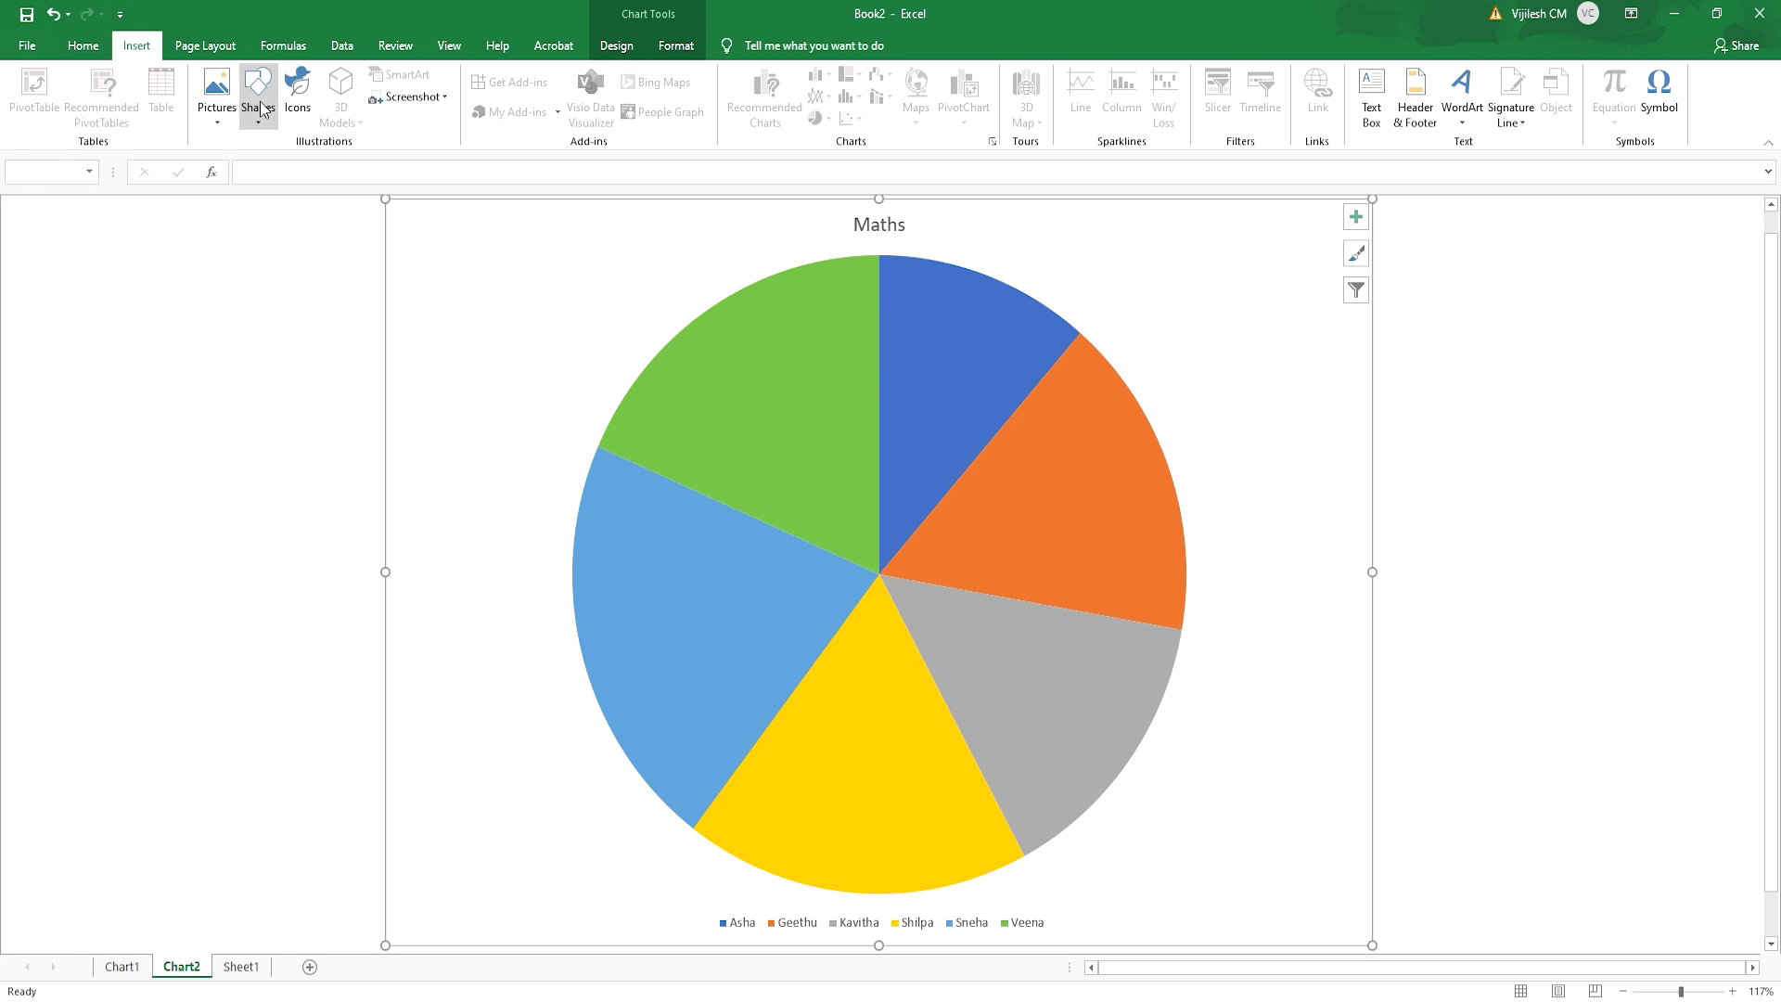
- Undo the pie chart change and return to the student marks data sheet
{"action": "left_click", "coordinate": [55, 15]}
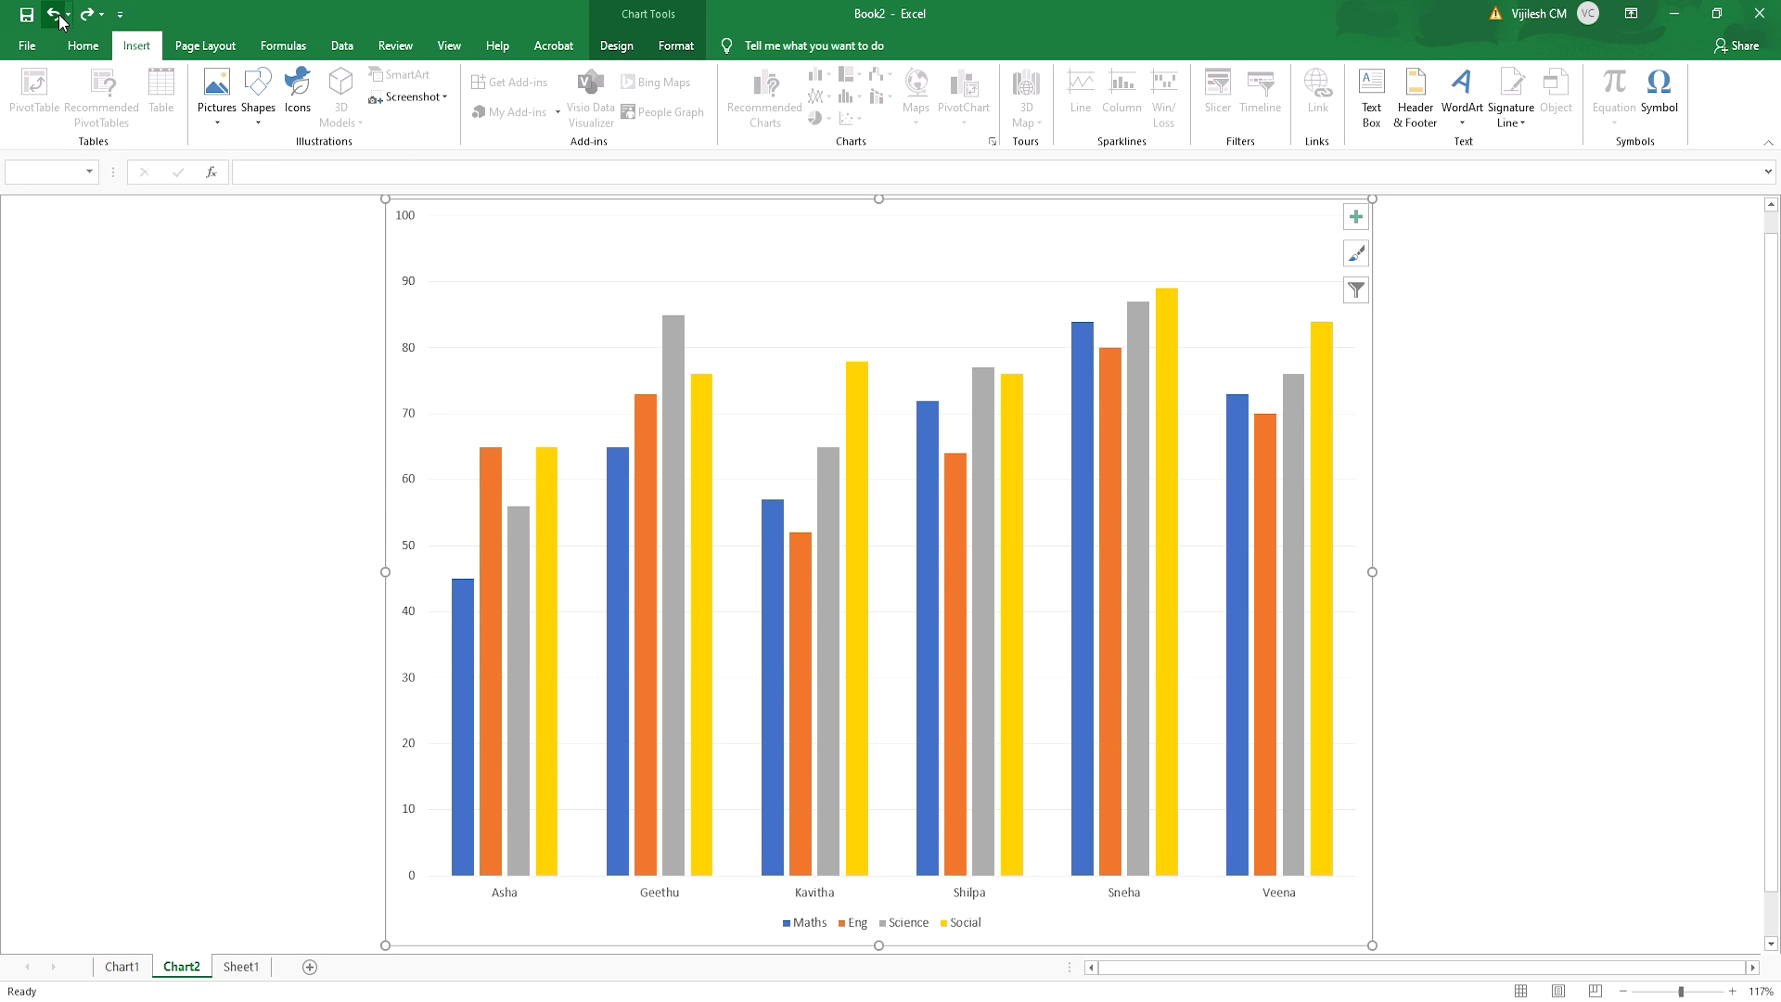
{"action": "left_click", "coordinate": [56, 15]}
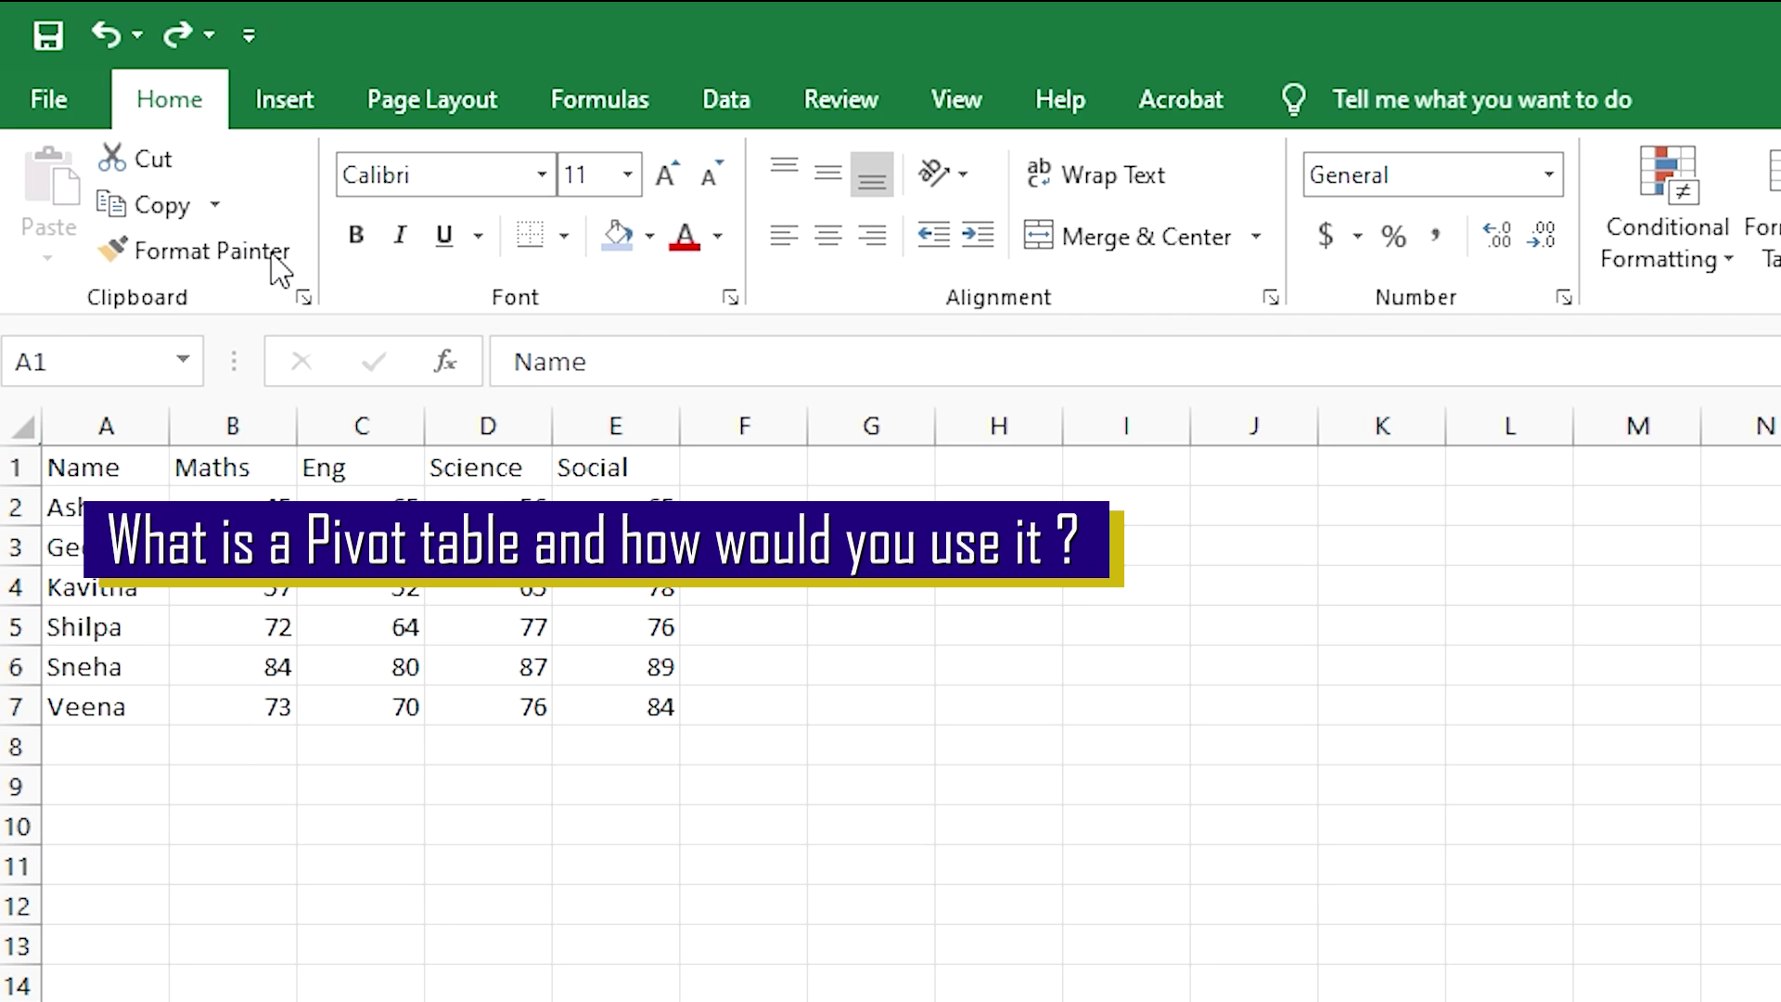
- Switch to the Book14 workbook's Sheet2 listing the ABC- Company employees
{"action": "left_click", "coordinate": [295, 113]}
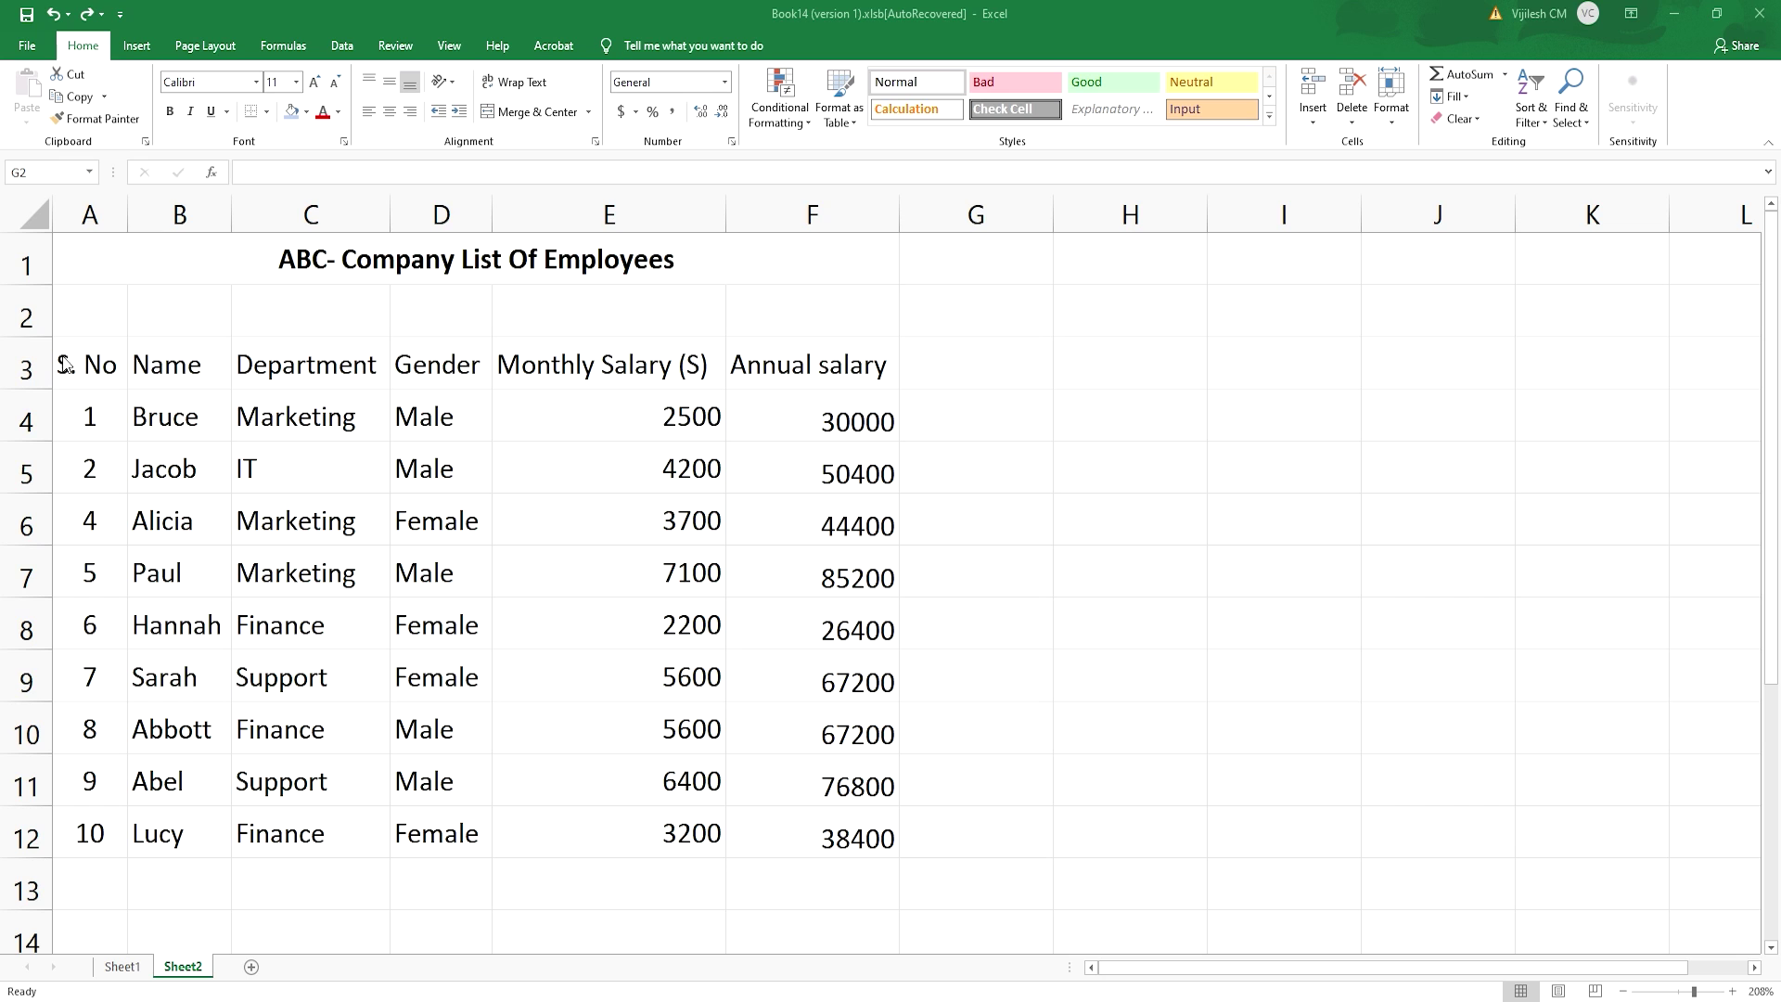
- Insert PivotTable1 on a new worksheet from the employee range A3:F12
{"action": "key", "text": "BackSpace"}
{"action": "left_click_drag", "start_coordinate": [68, 358], "coordinate": [856, 819]}
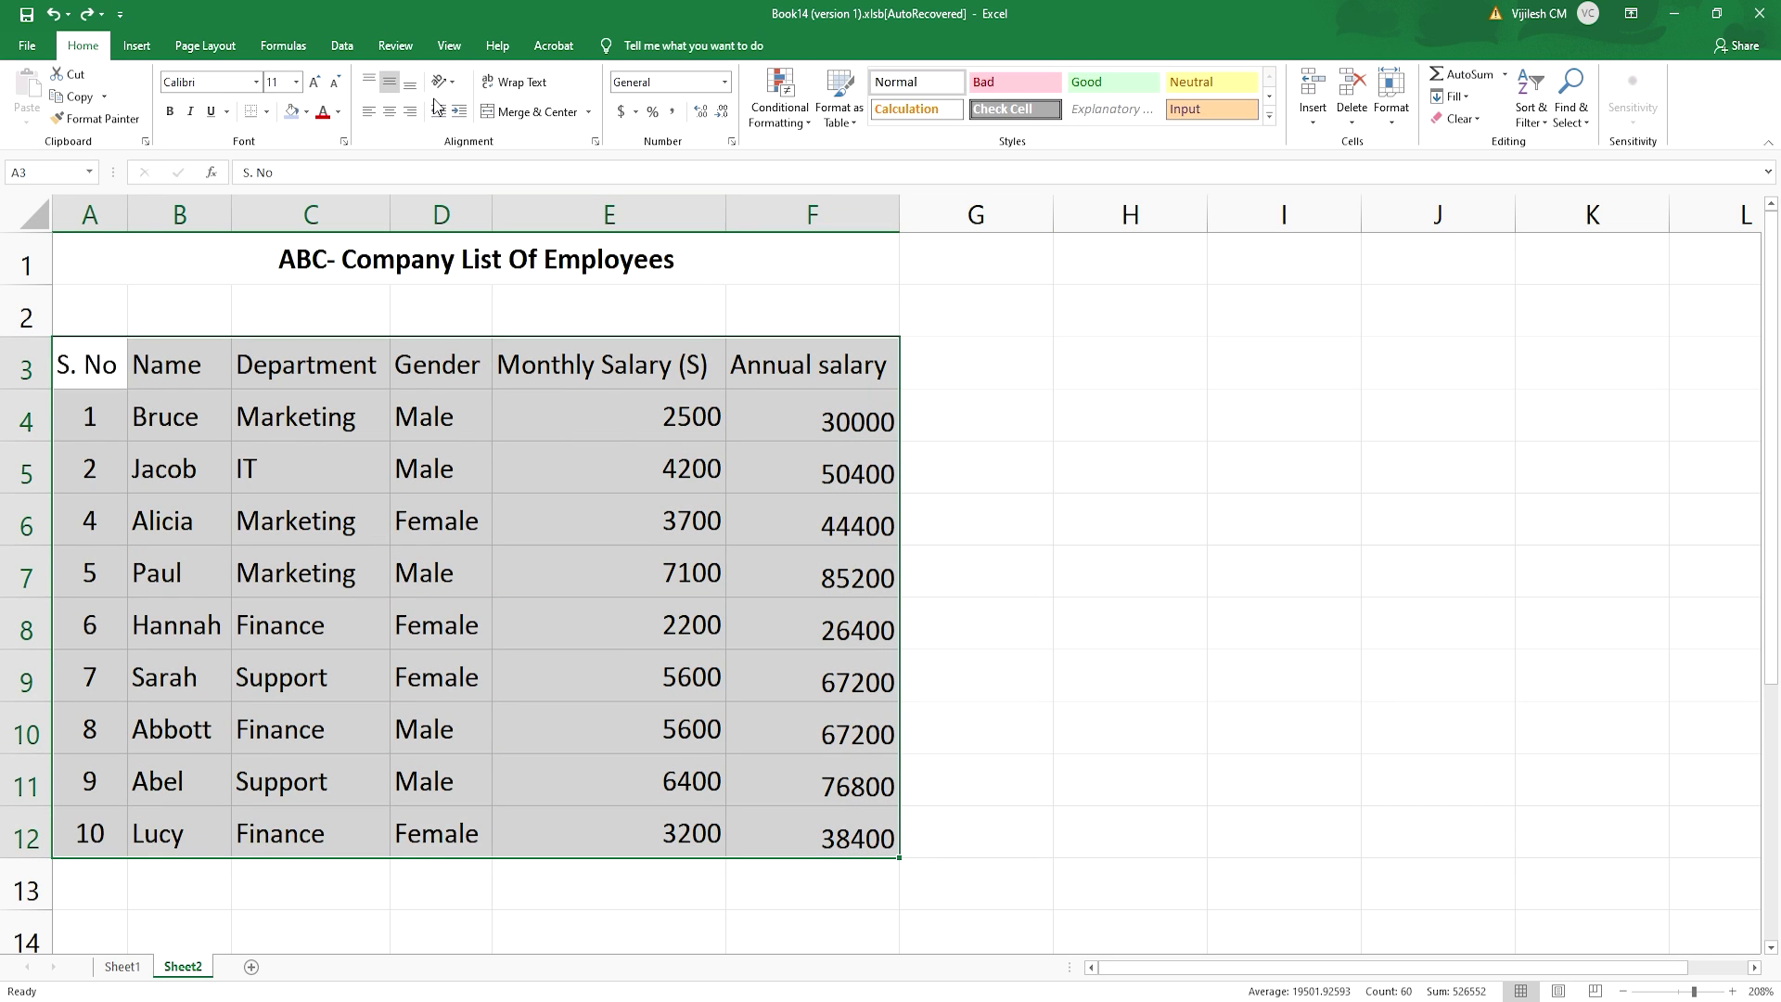
{"action": "left_click", "coordinate": [139, 45]}
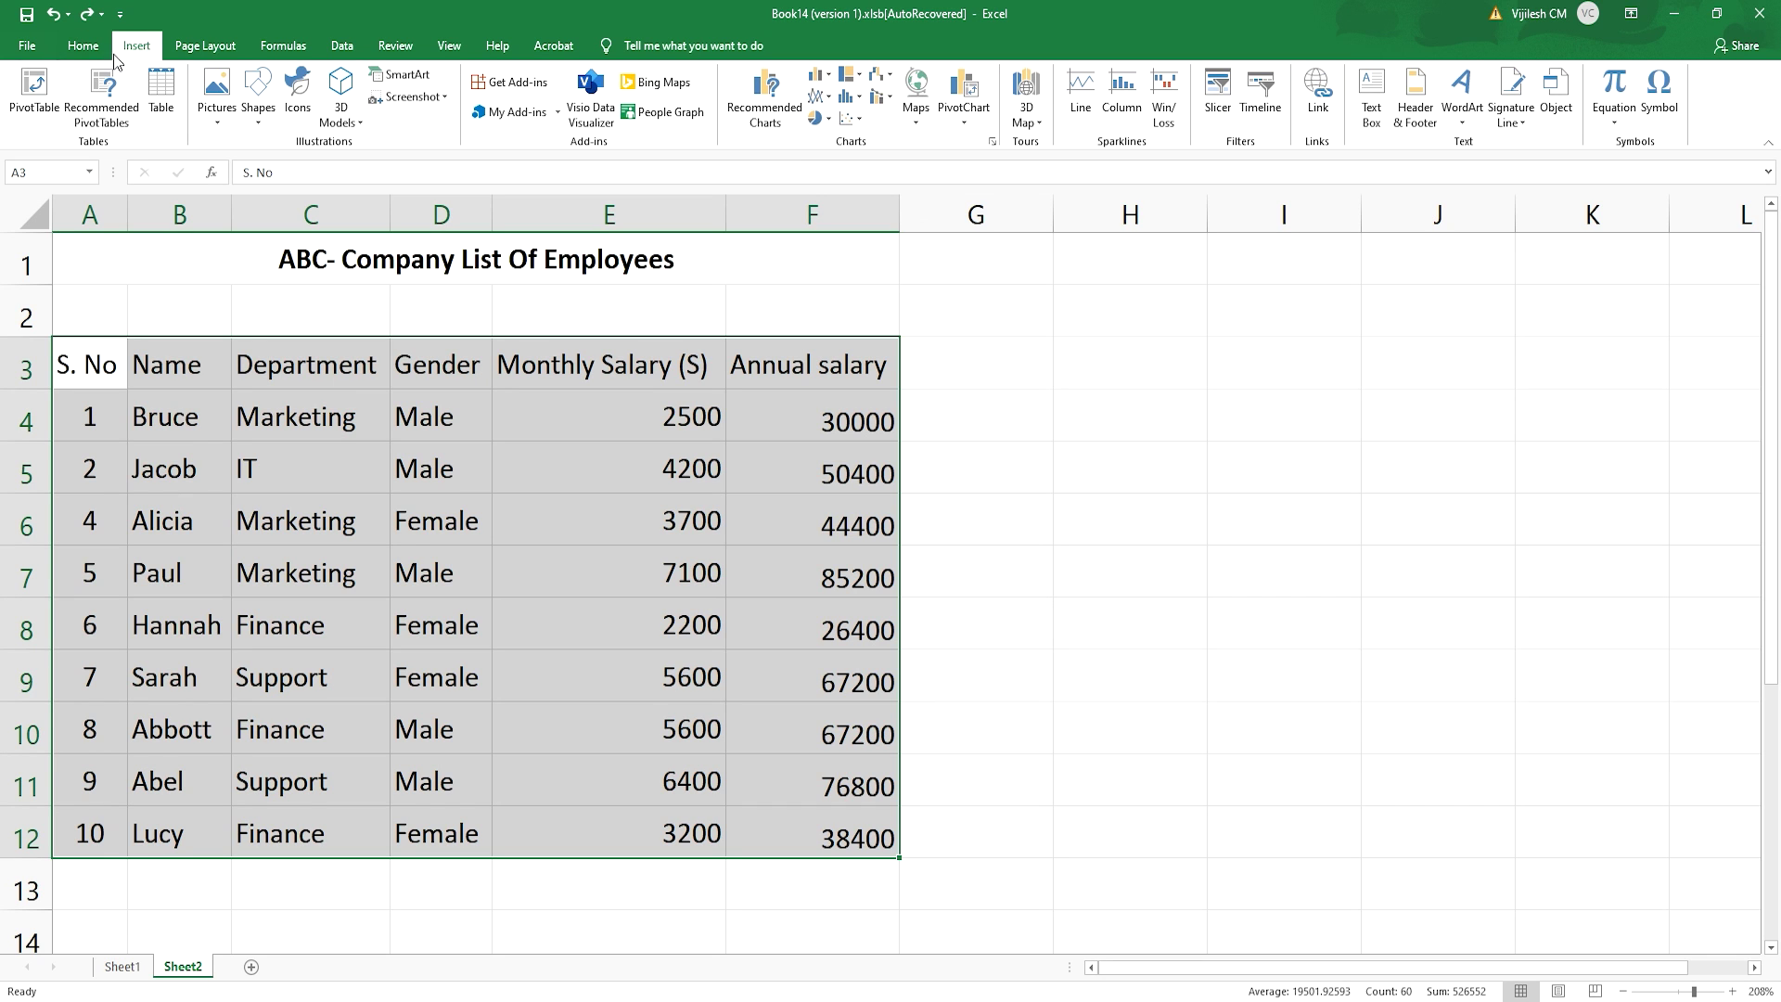
{"action": "left_click", "coordinate": [35, 89]}
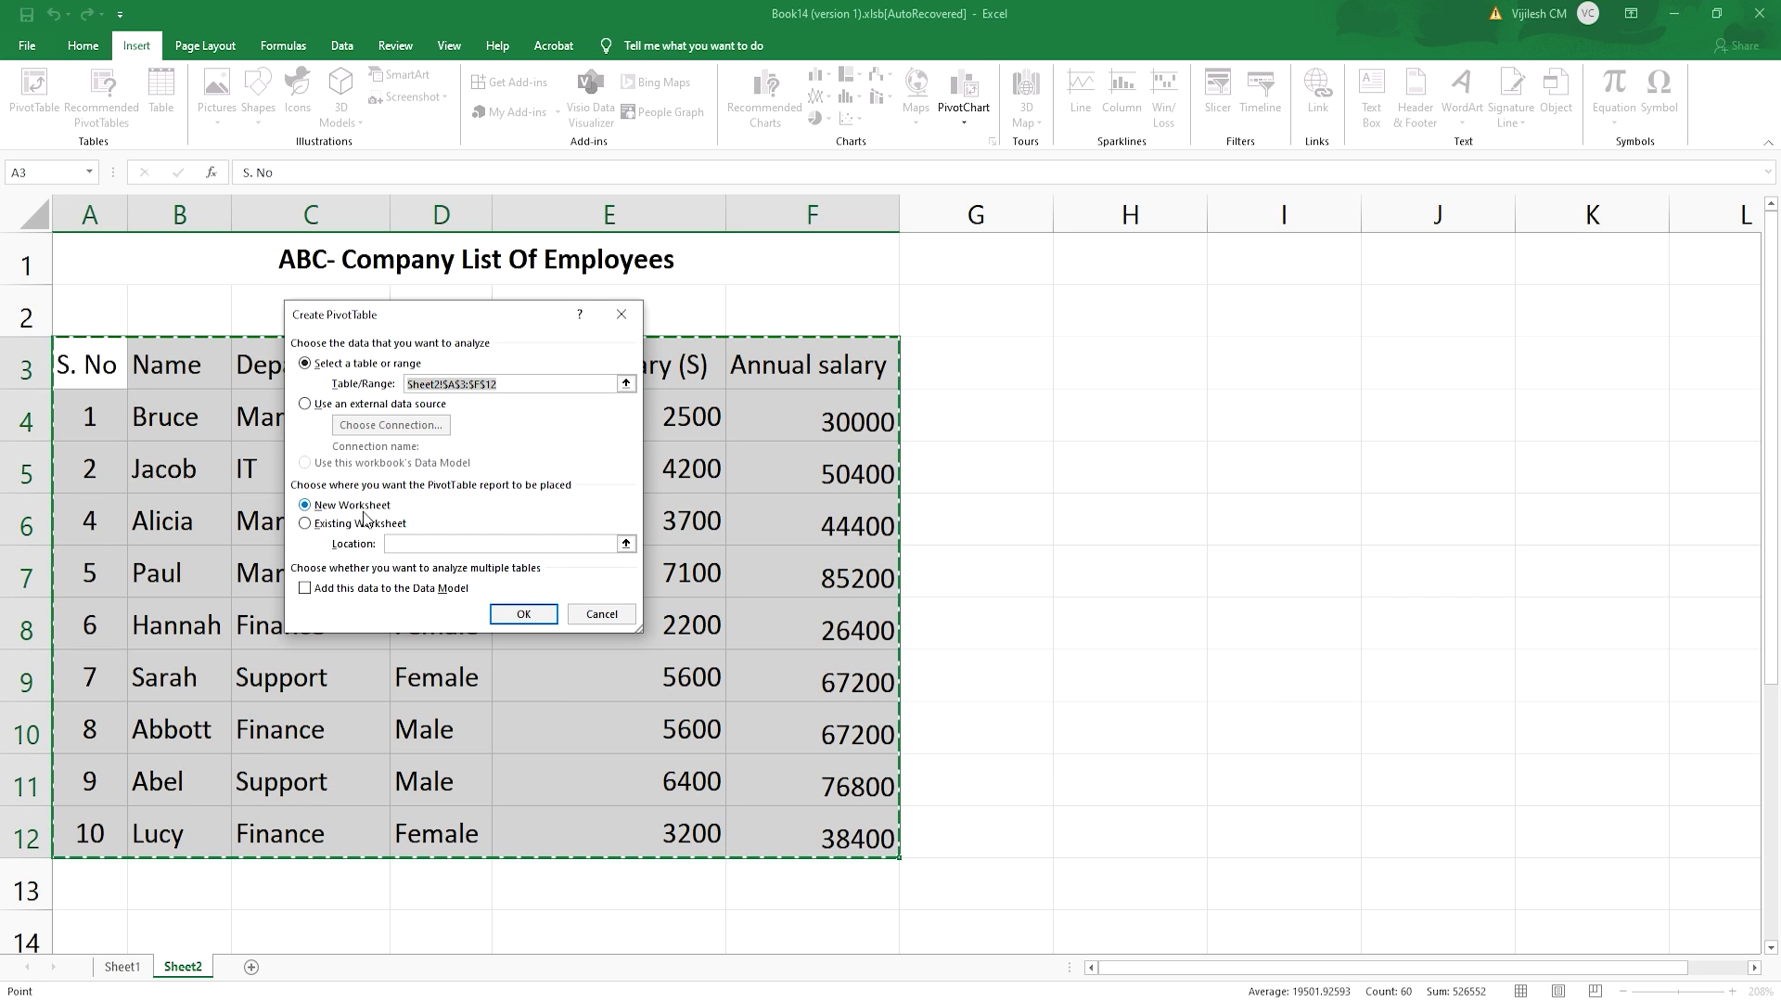
{"action": "left_click", "coordinate": [523, 616]}
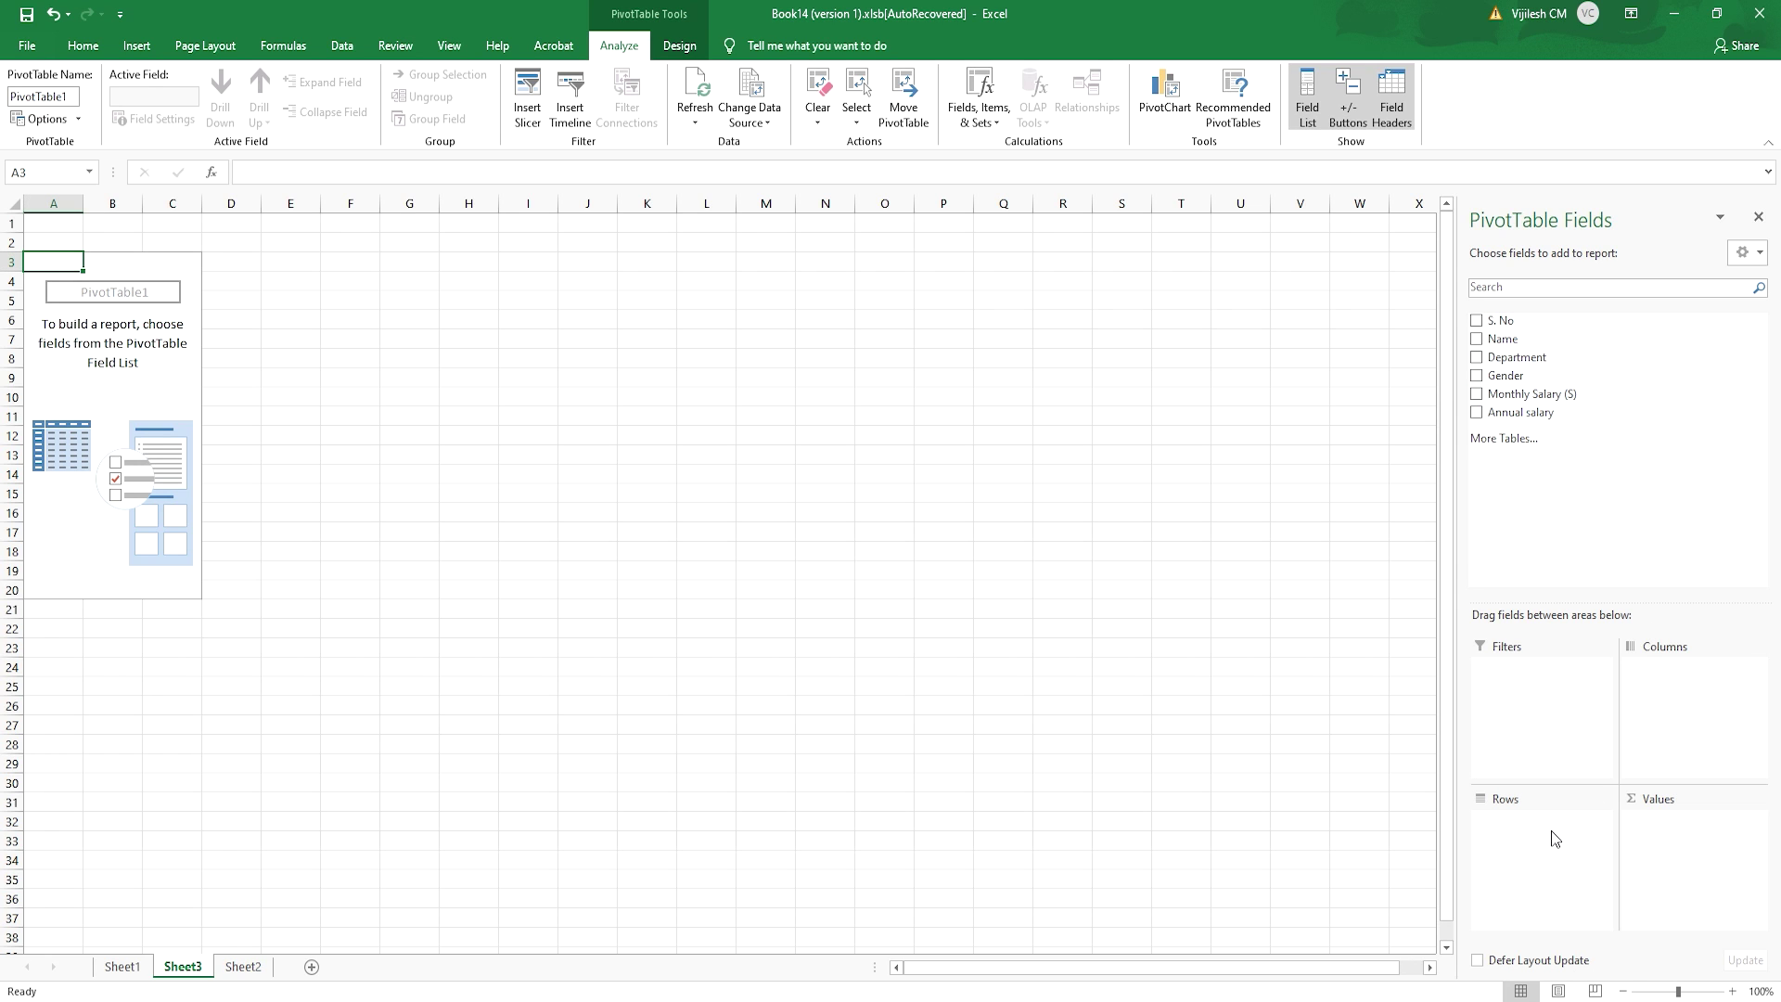
- Add Department as rows and sum Monthly Salary (S), totalling 40500
{"action": "left_click", "coordinate": [1477, 360]}
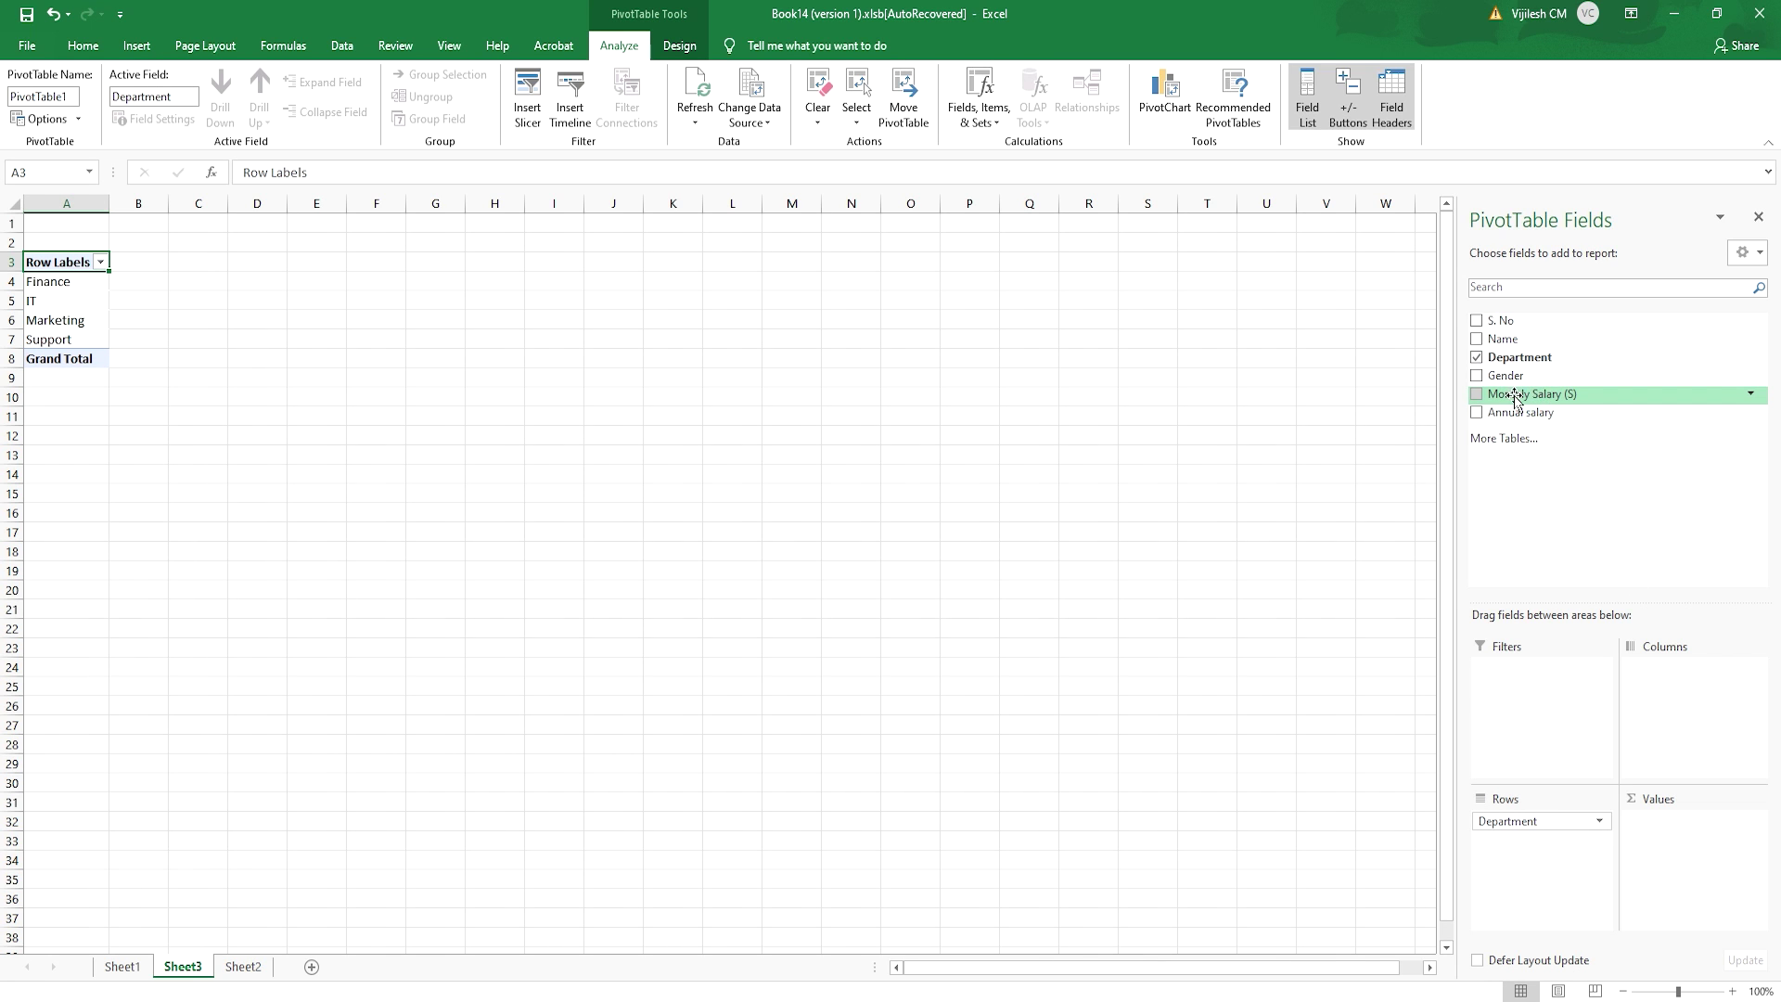
{"action": "left_click", "coordinate": [1478, 396]}
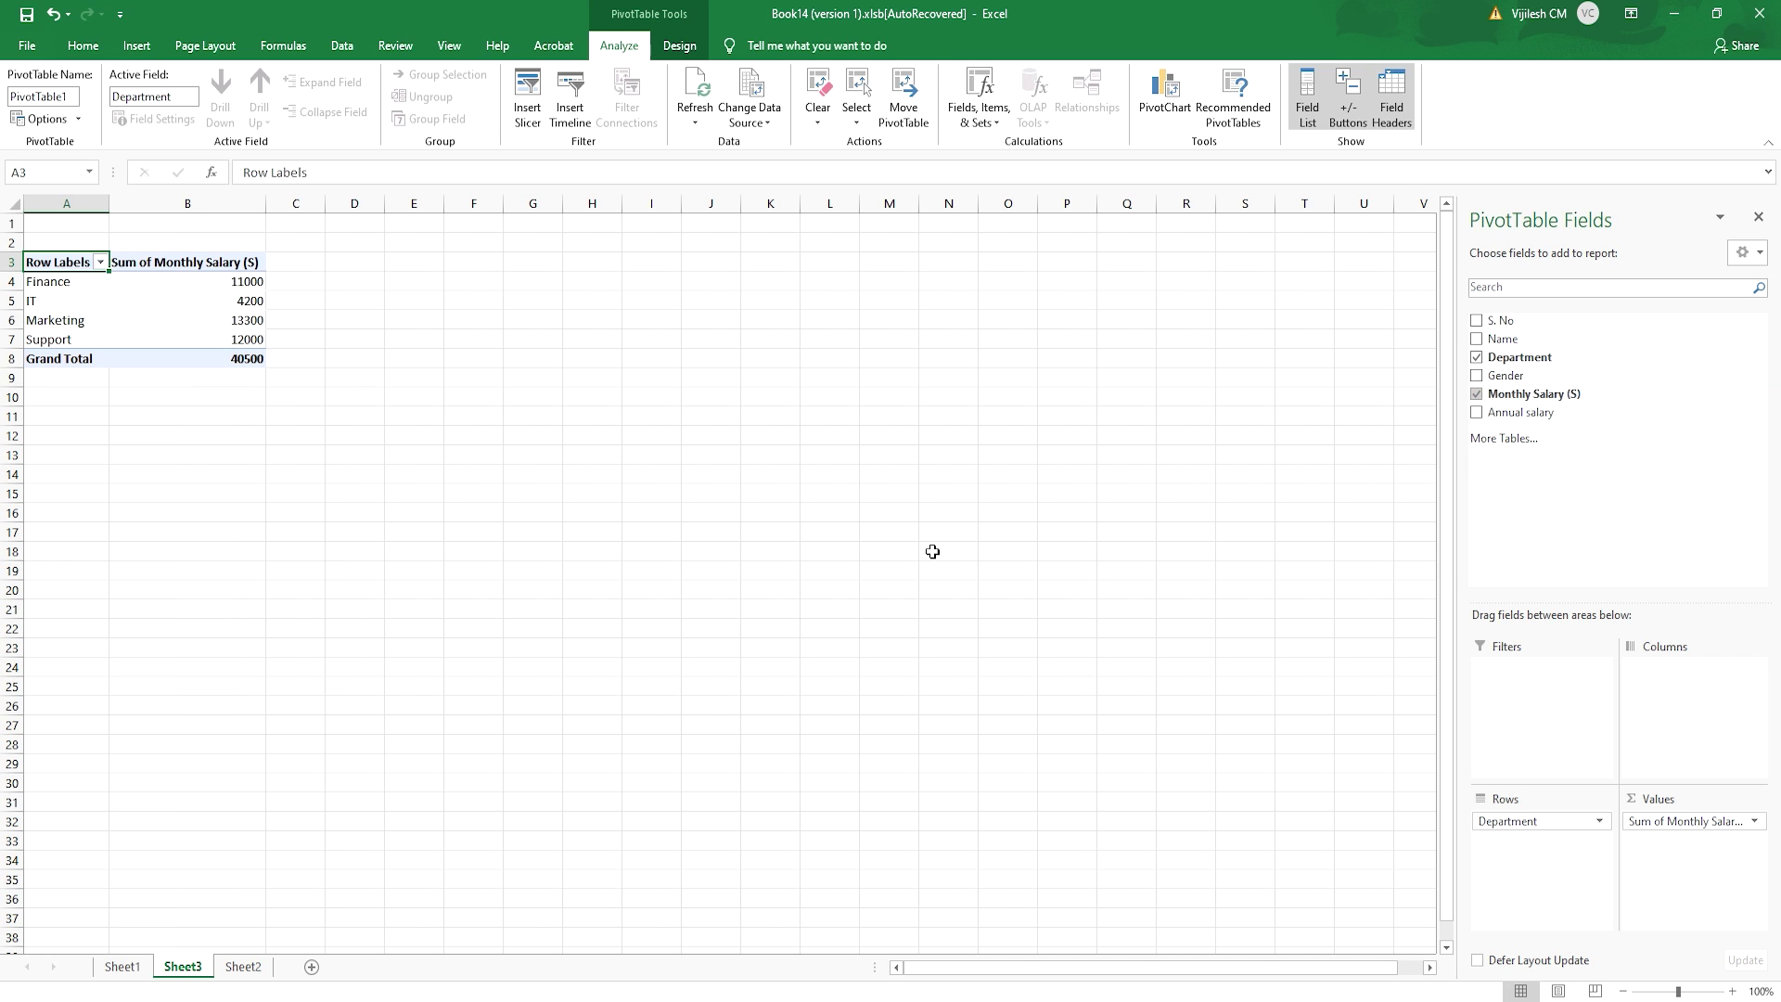